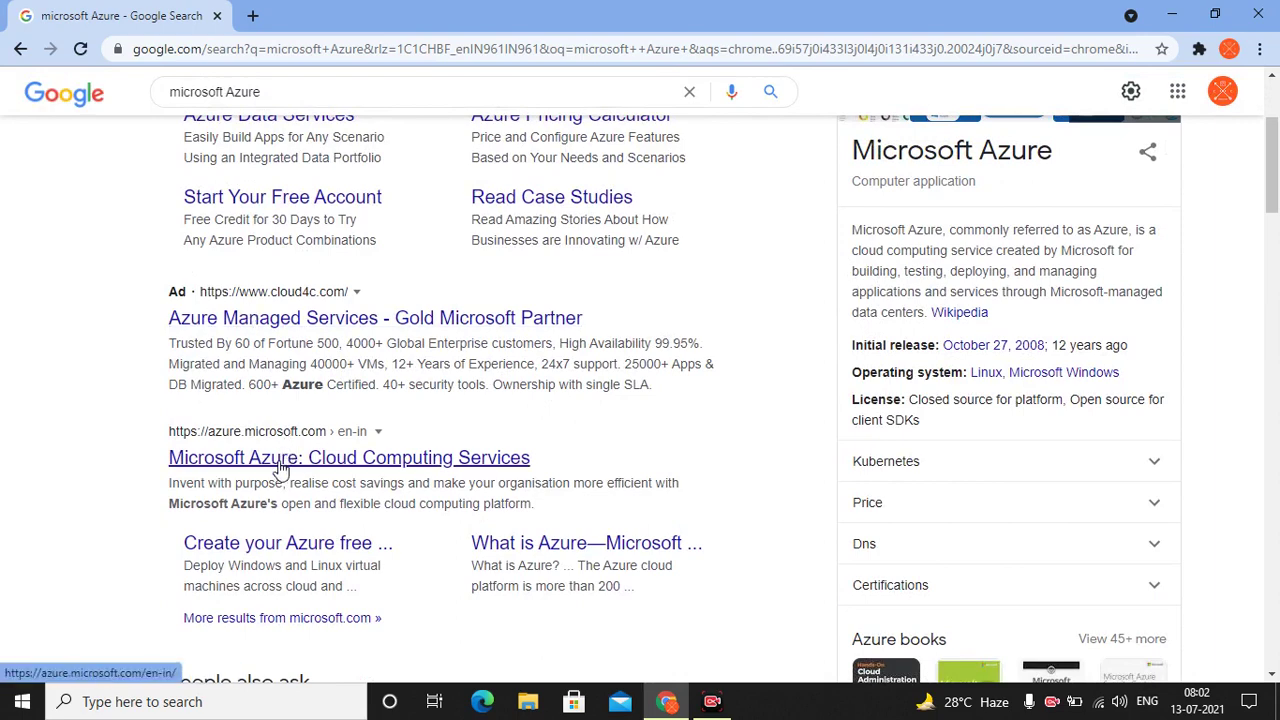
Open the 'Microsoft Azure: Cloud Computing Services' result, browse down to its product cards, then restore the window
{"action": "scroll", "coordinate": [282, 468], "scroll_direction": "down", "scroll_amount": 1}
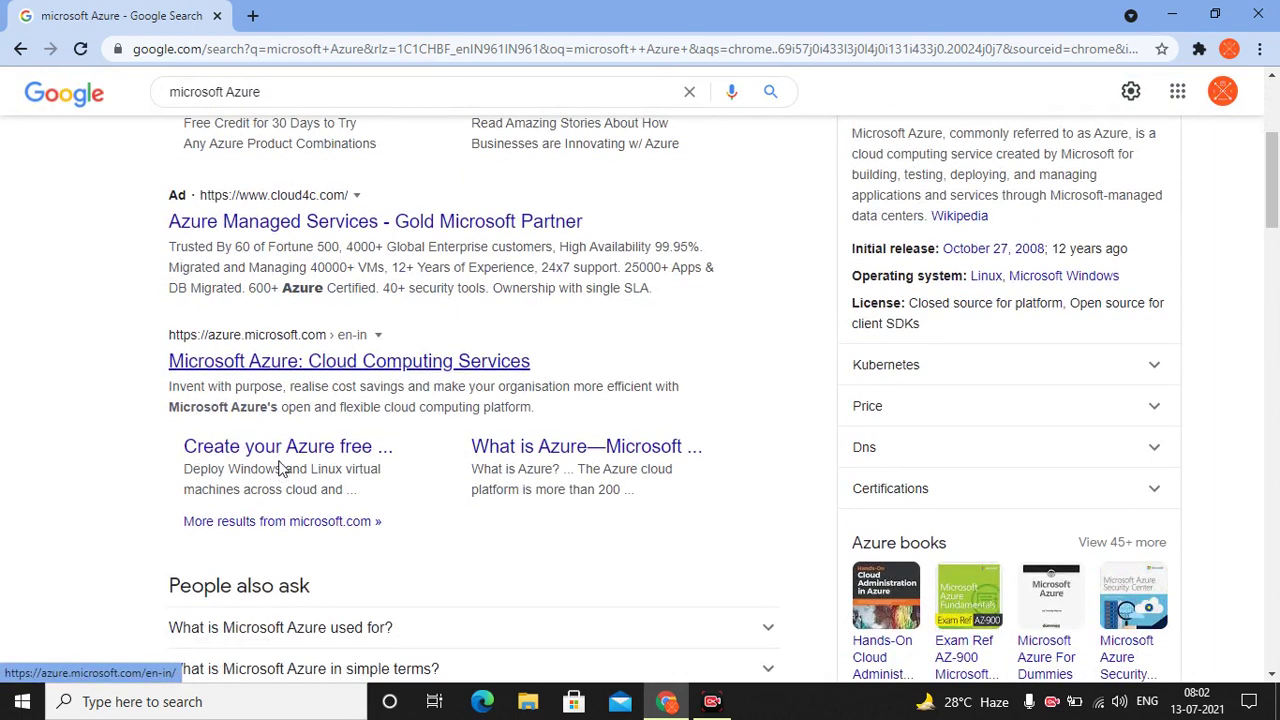
{"action": "left_click", "coordinate": [320, 367]}
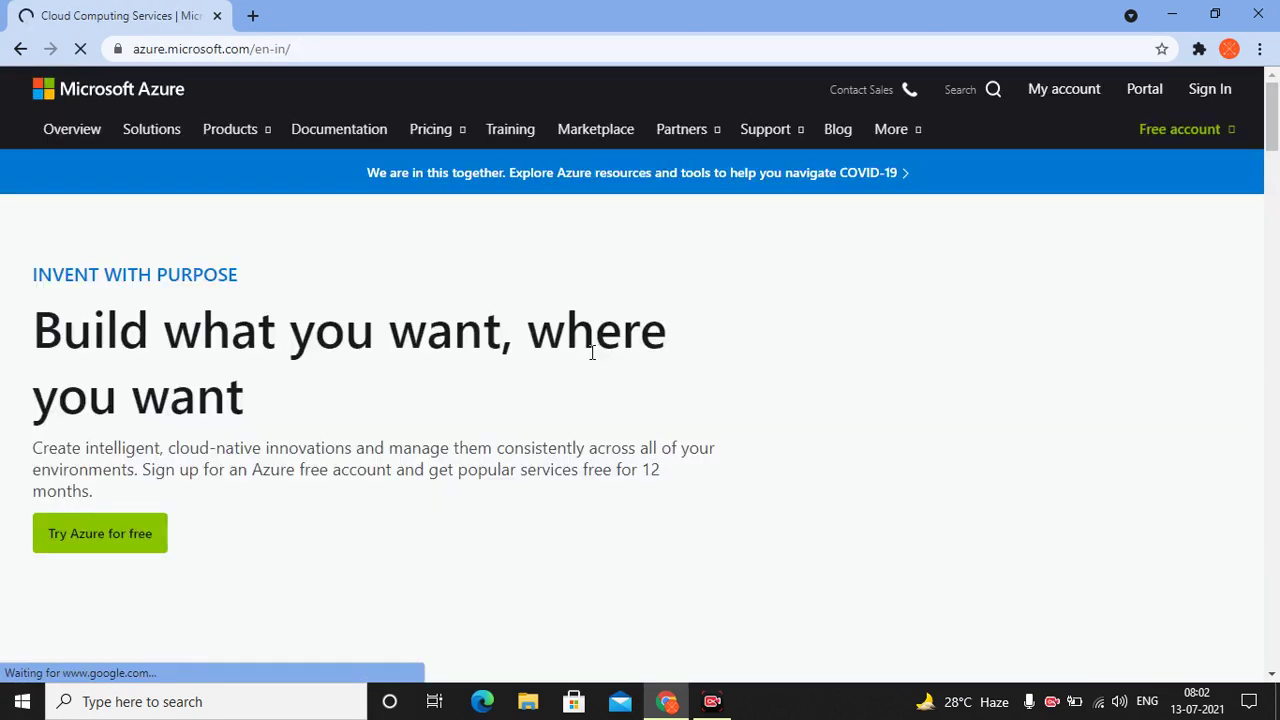
{"action": "scroll", "coordinate": [588, 355], "scroll_direction": "down", "scroll_amount": 2}
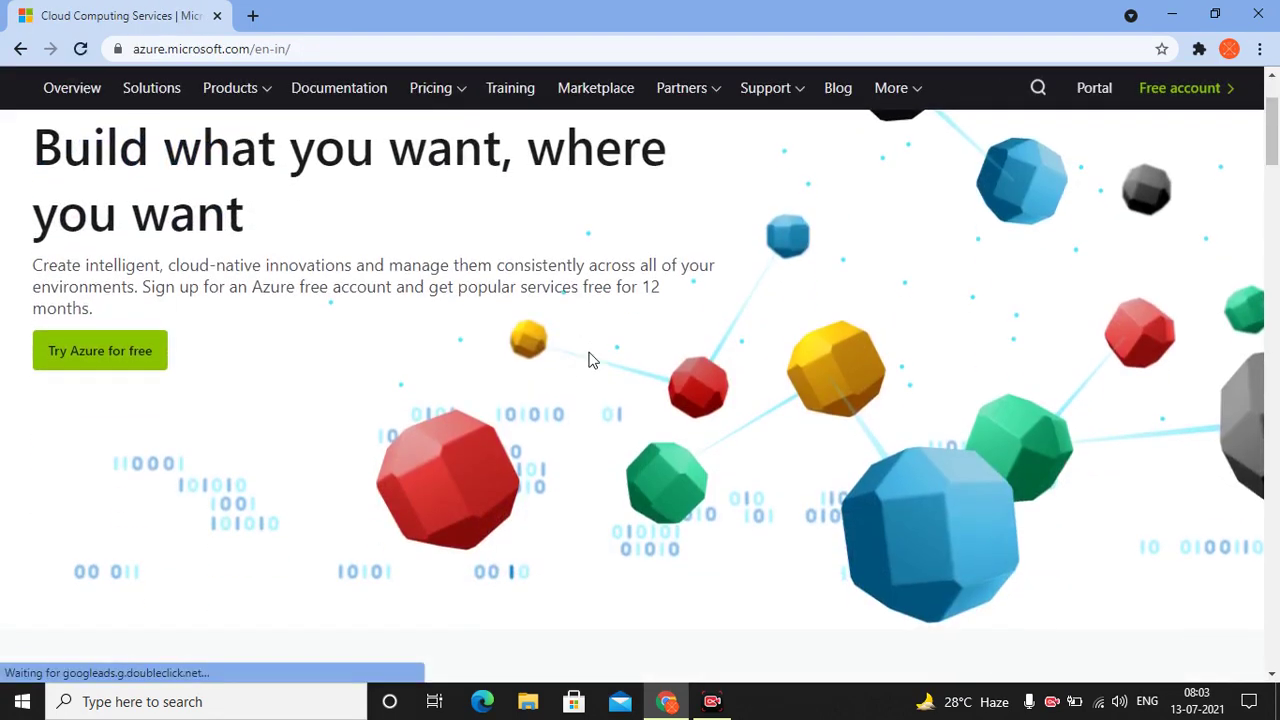
{"action": "scroll", "coordinate": [588, 360], "scroll_direction": "down", "scroll_amount": 3}
{"action": "scroll", "coordinate": [590, 360], "scroll_direction": "down", "scroll_amount": 1}
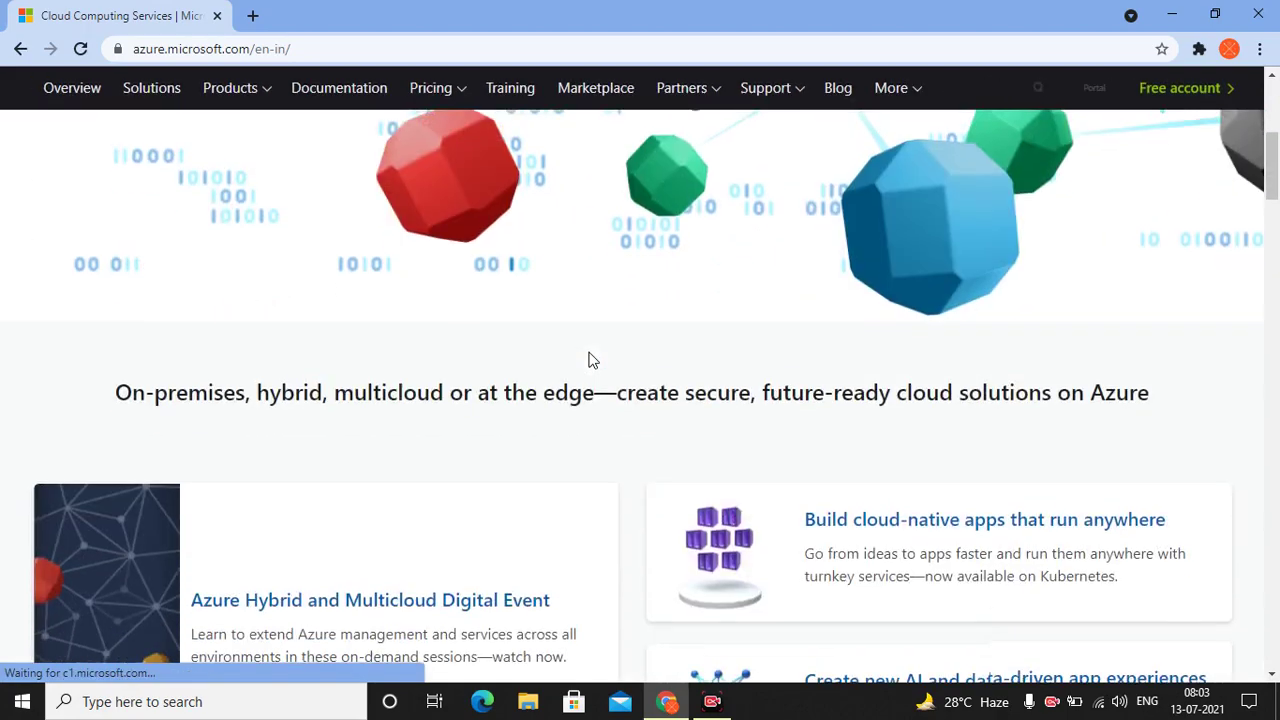
{"action": "scroll", "coordinate": [590, 360], "scroll_direction": "down", "scroll_amount": 2}
{"action": "scroll", "coordinate": [590, 360], "scroll_direction": "down", "scroll_amount": 9}
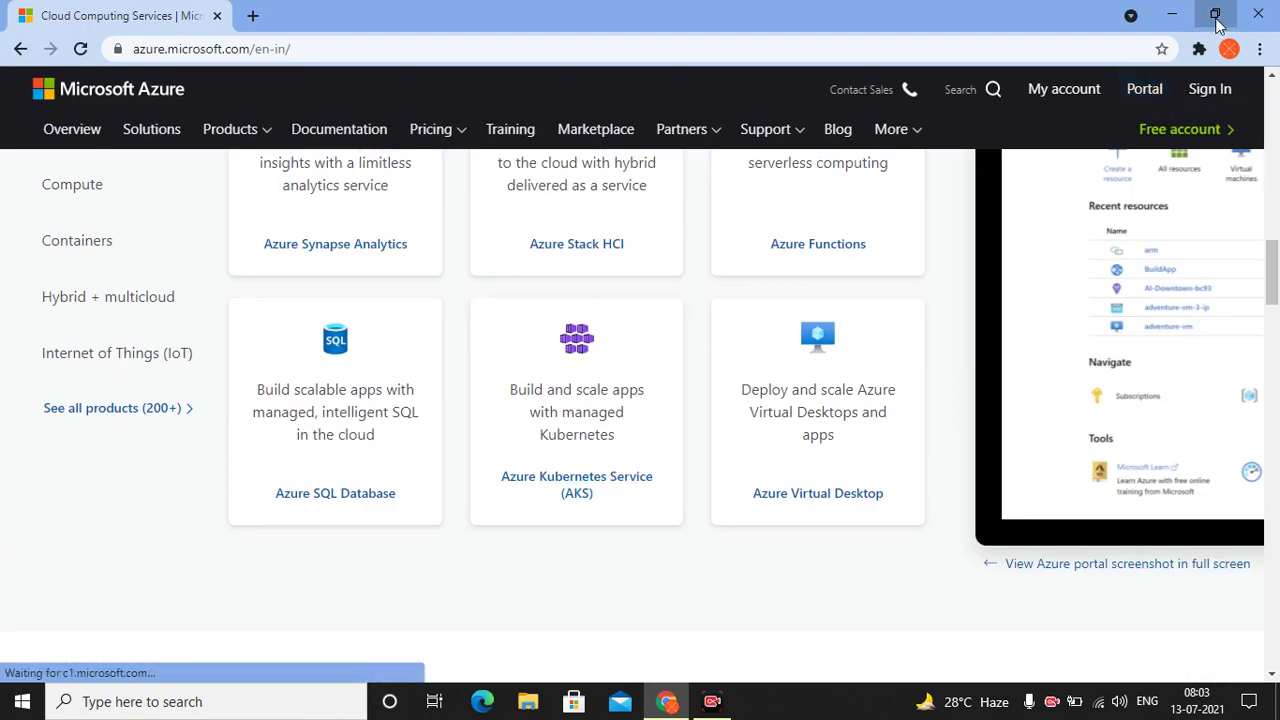
{"action": "left_click", "coordinate": [1214, 14]}
Launch the BigData RDP shortcut and enter the account password to connect to 137.117.103.185
{"action": "left_click_drag", "start_coordinate": [415, 21], "coordinate": [871, 82]}
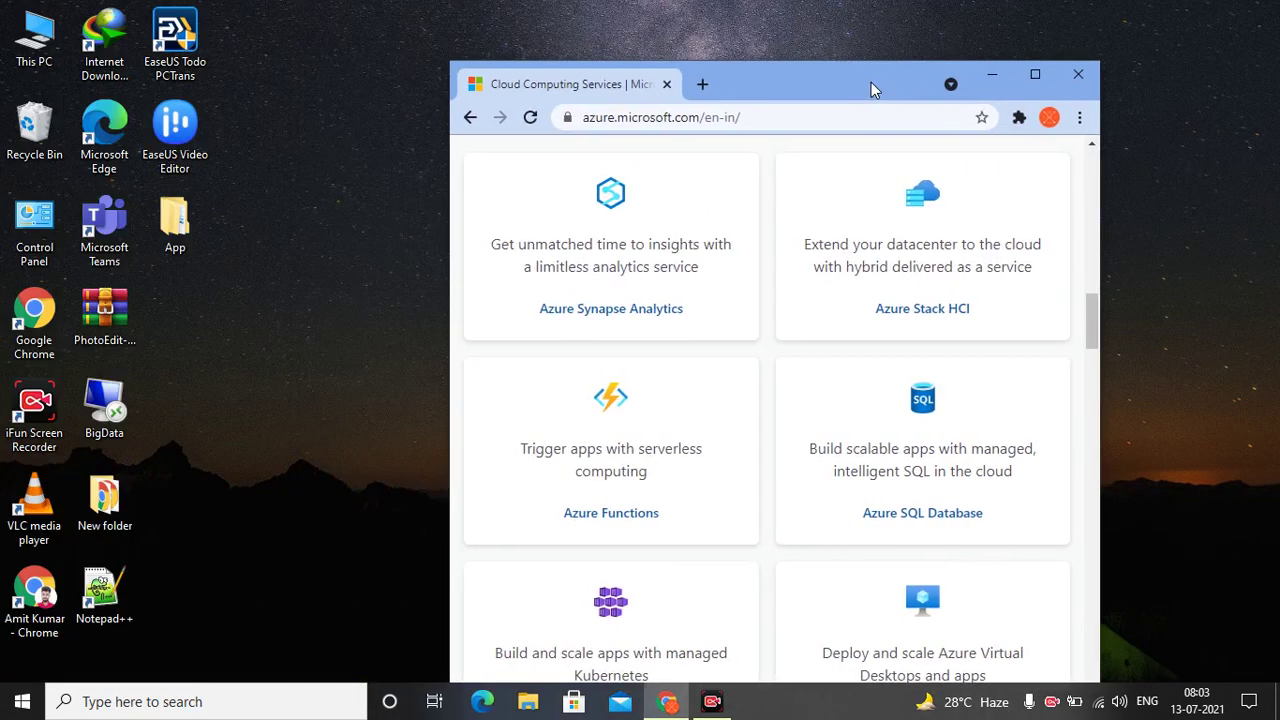
{"action": "double_click", "coordinate": [113, 386]}
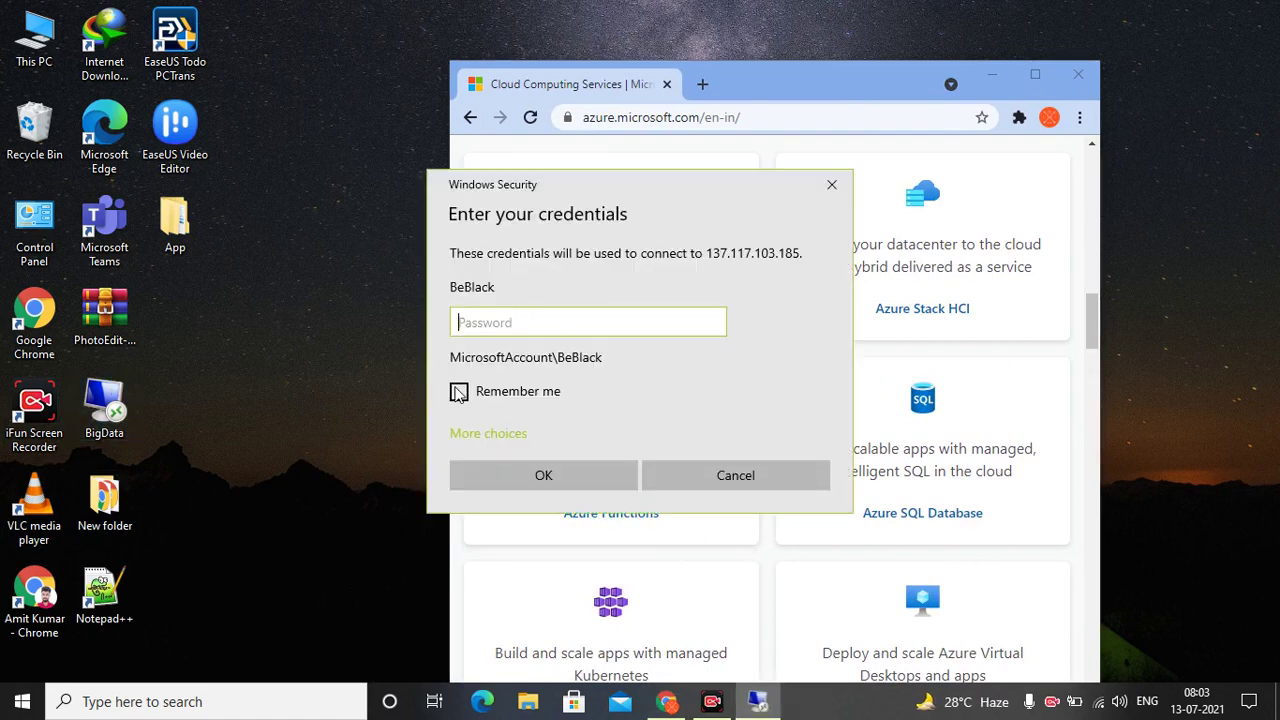
{"action": "left_click", "coordinate": [458, 392]}
{"action": "left_click", "coordinate": [490, 321]}
{"action": "type", "text": "a"}
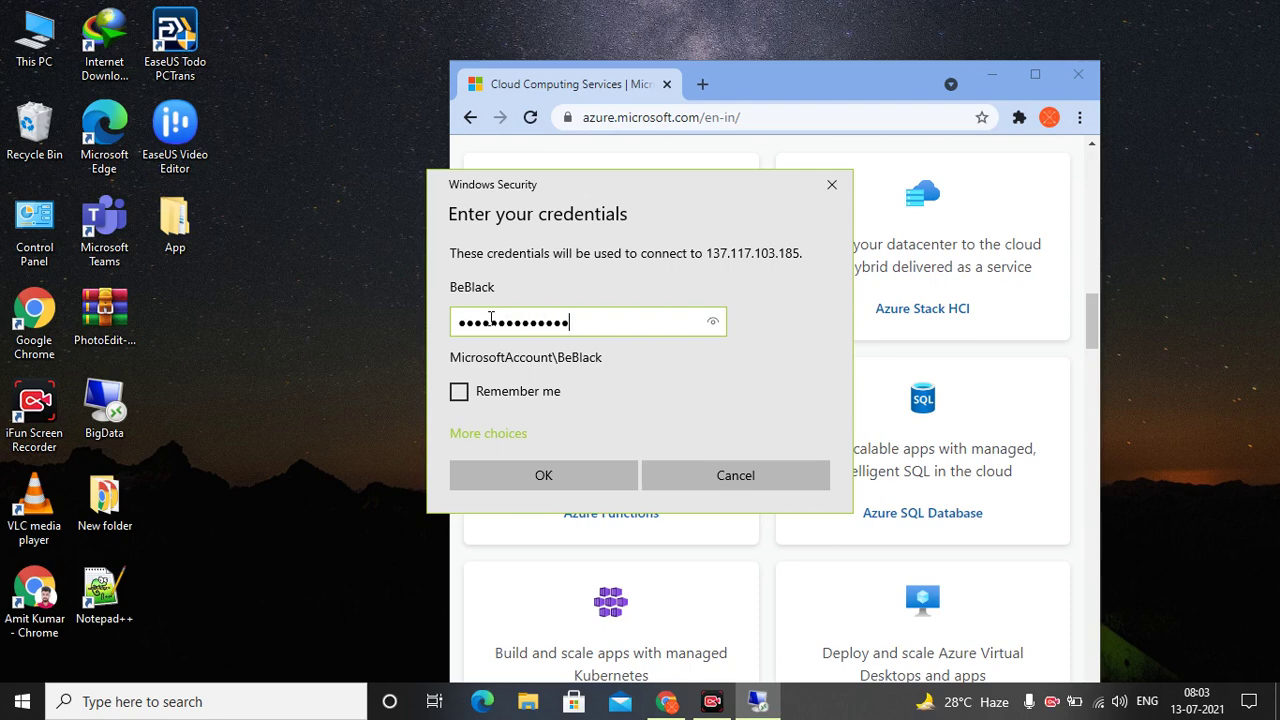
{"action": "key", "text": "Return"}
{"action": "left_click_drag", "start_coordinate": [565, 287], "coordinate": [611, 287]}
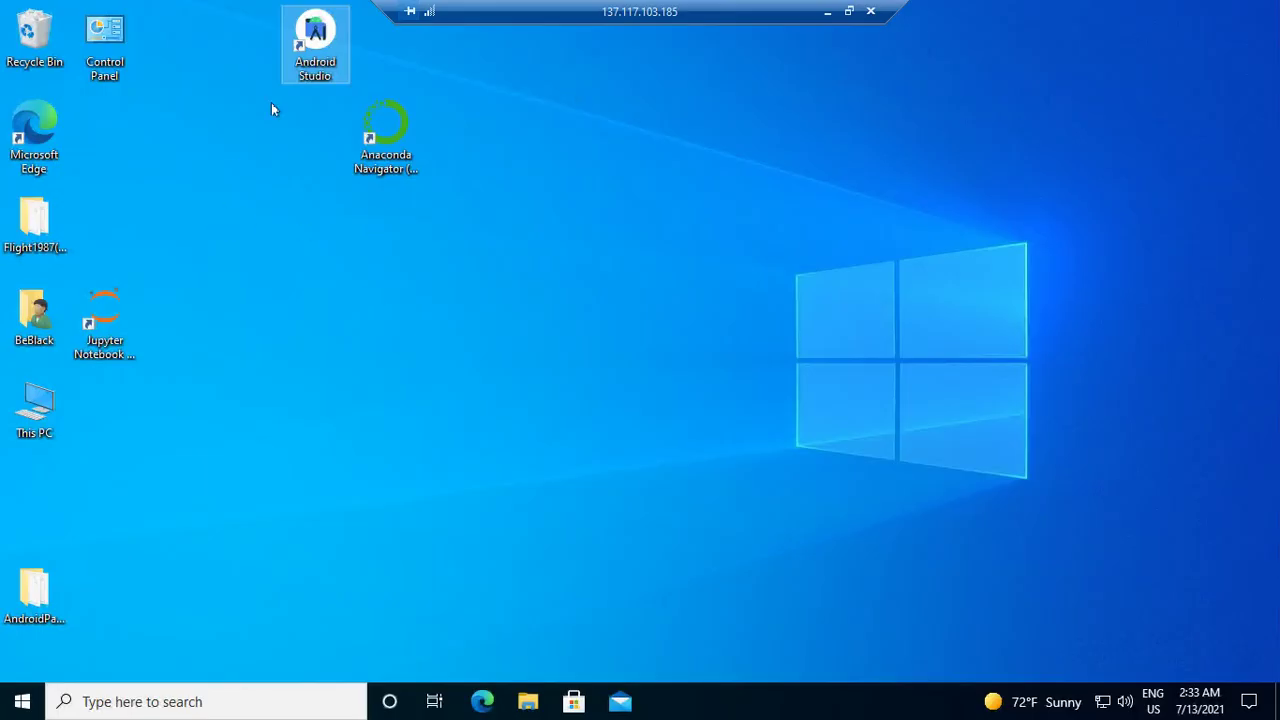
Launch Android Studio with the HelloWorld project and open the SDK Manager's installed platforms list
{"action": "double_click", "coordinate": [313, 58]}
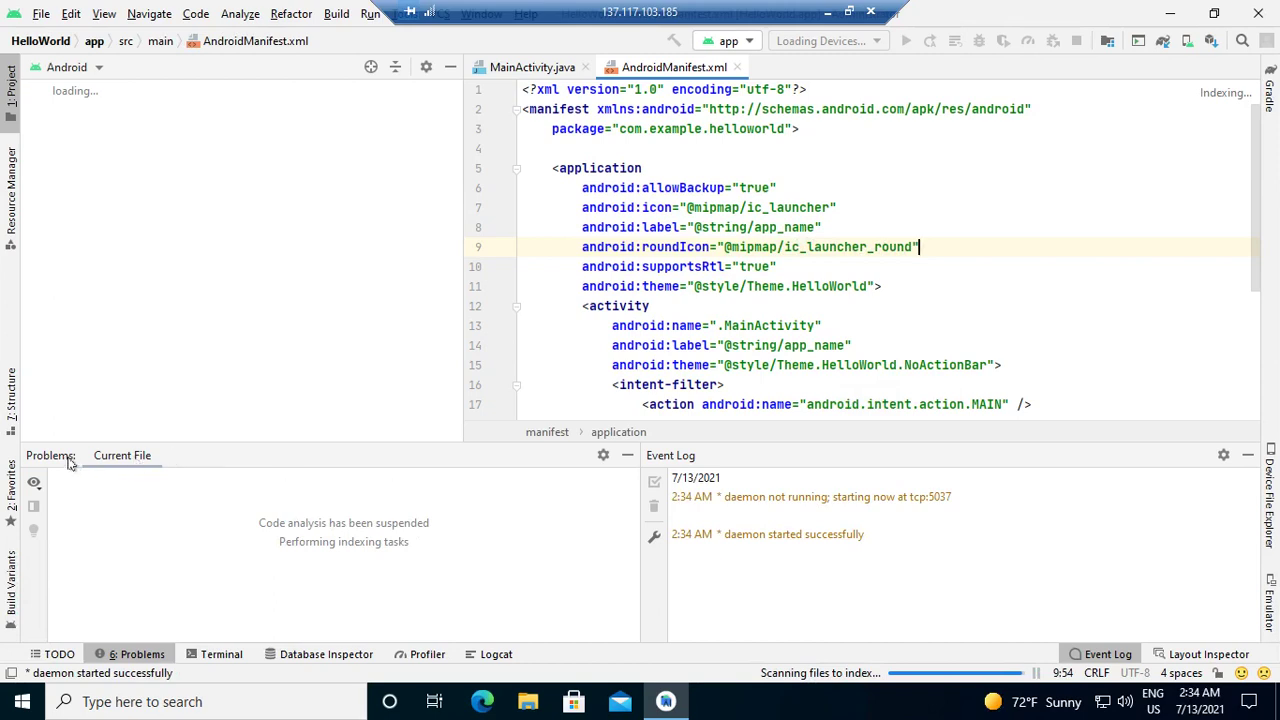
{"action": "left_click", "coordinate": [101, 462]}
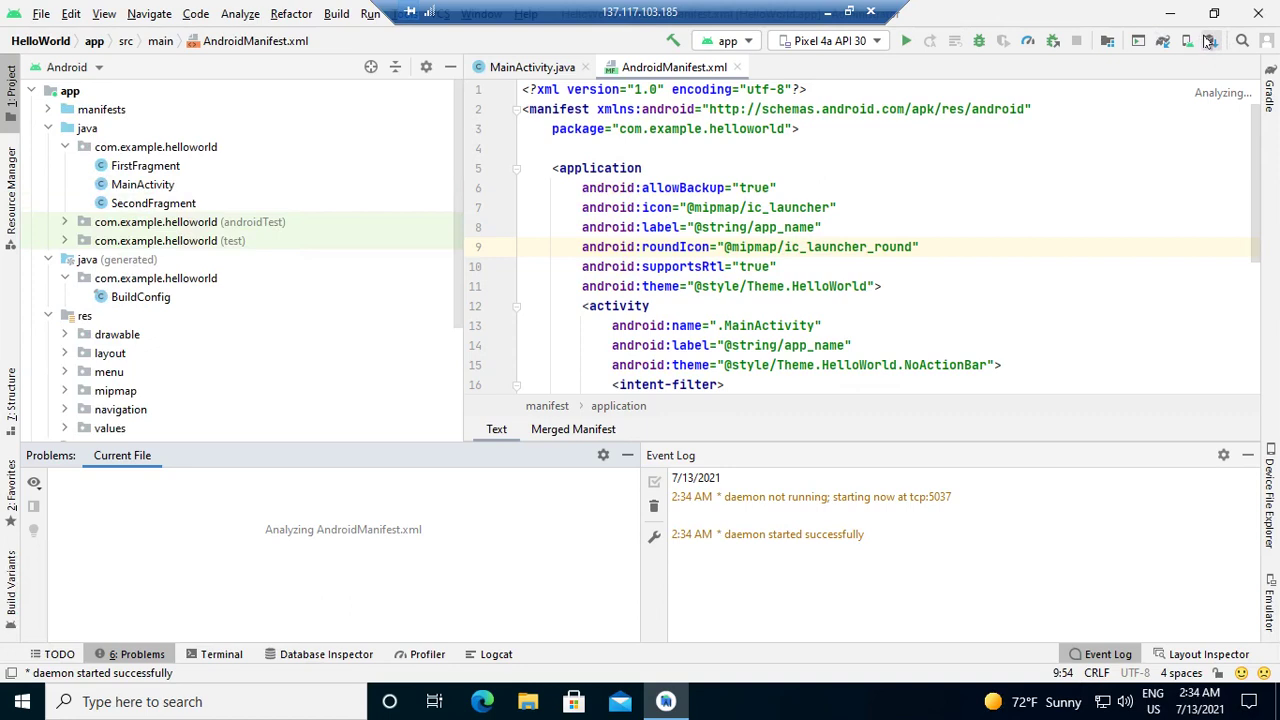
{"action": "left_click", "coordinate": [1208, 40]}
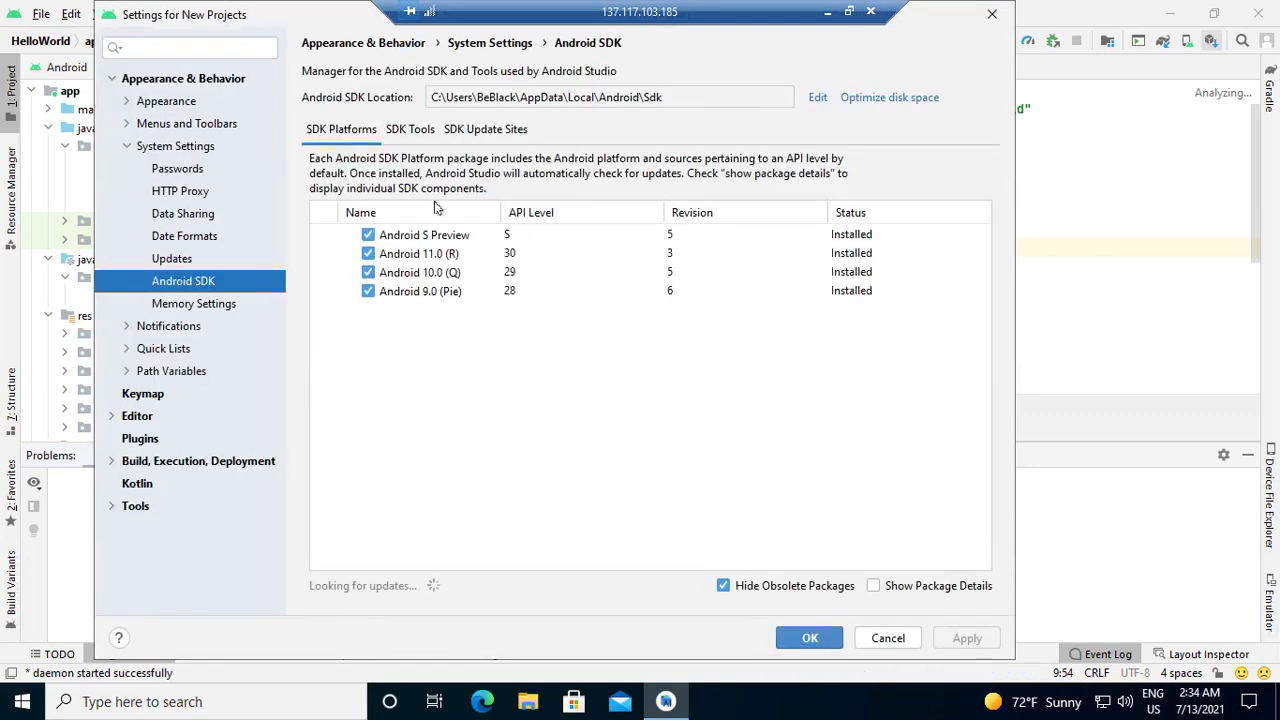
Mark Android 8.1 (Oreo), API 27, in SDK Platforms, then apply and confirm the installation
{"action": "left_click", "coordinate": [408, 131]}
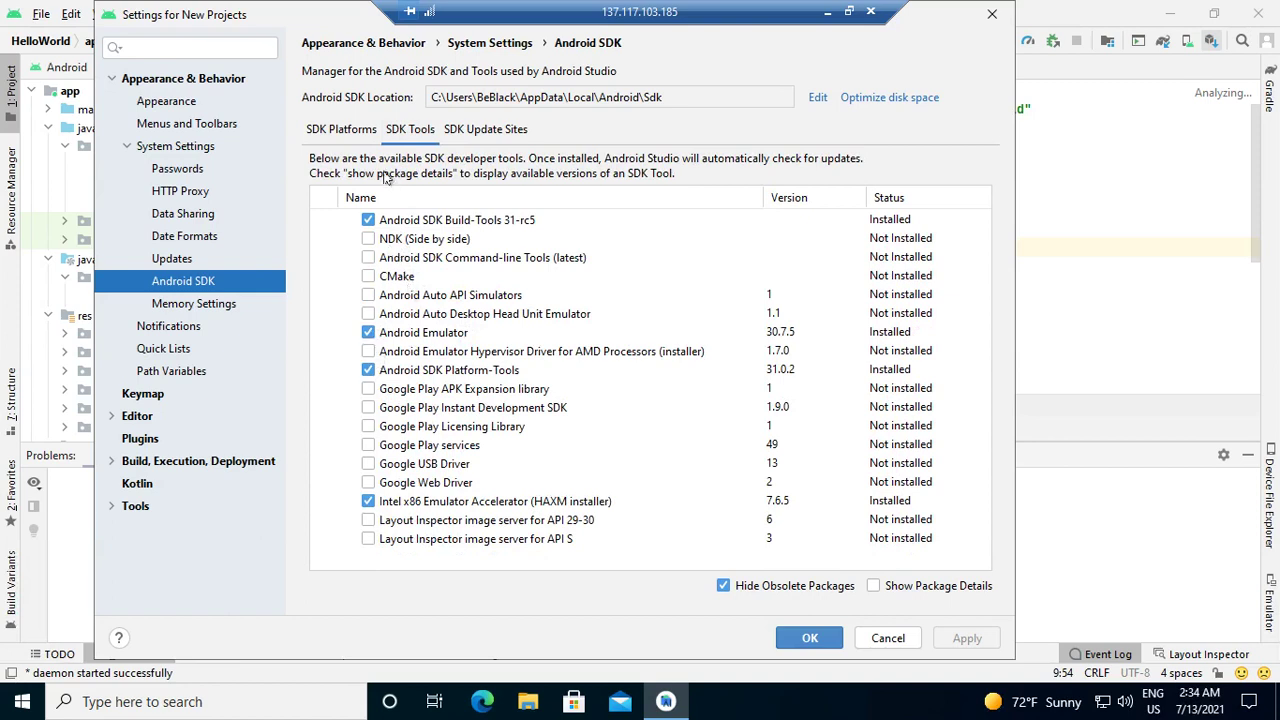
{"action": "left_click", "coordinate": [339, 136]}
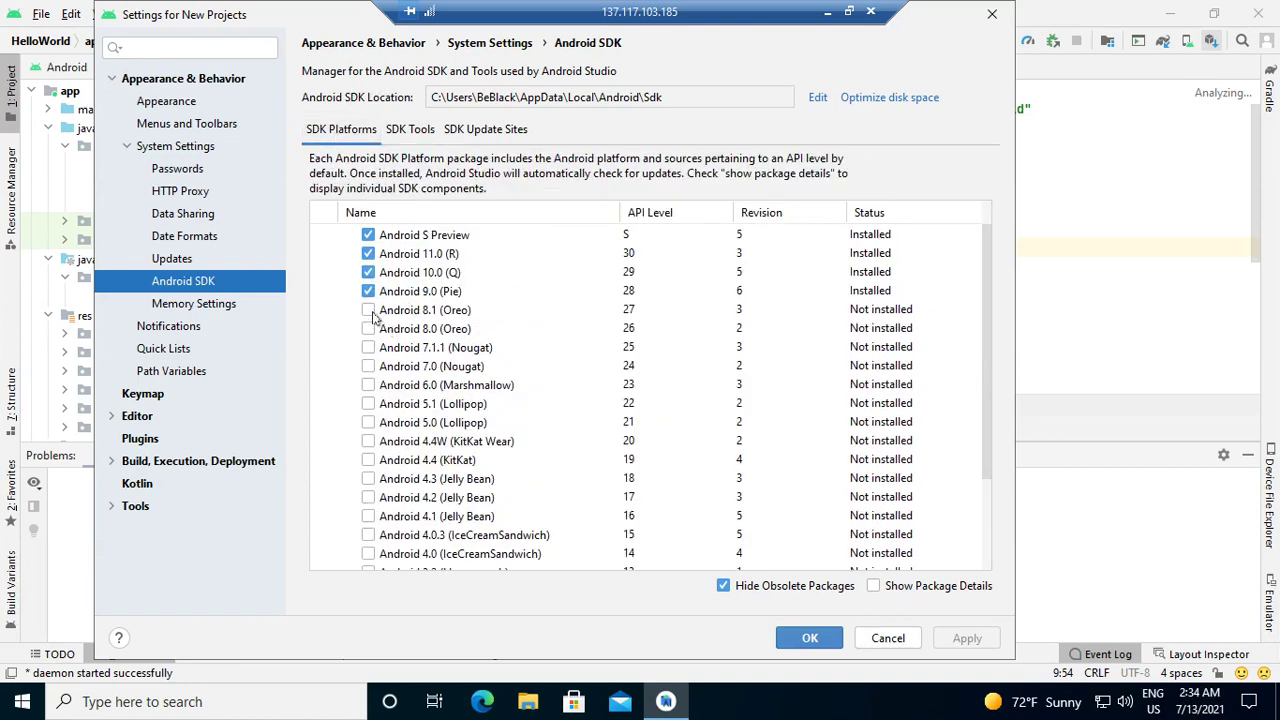
{"action": "left_click", "coordinate": [369, 311]}
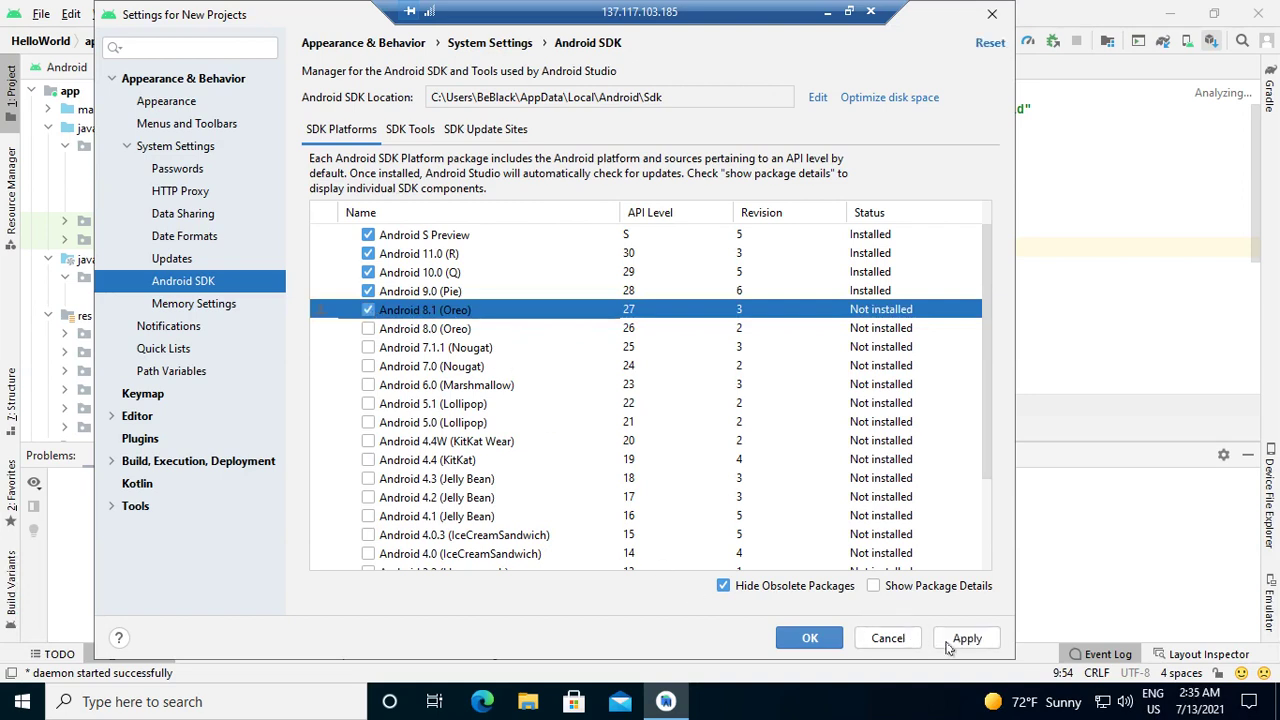
{"action": "left_click", "coordinate": [963, 639]}
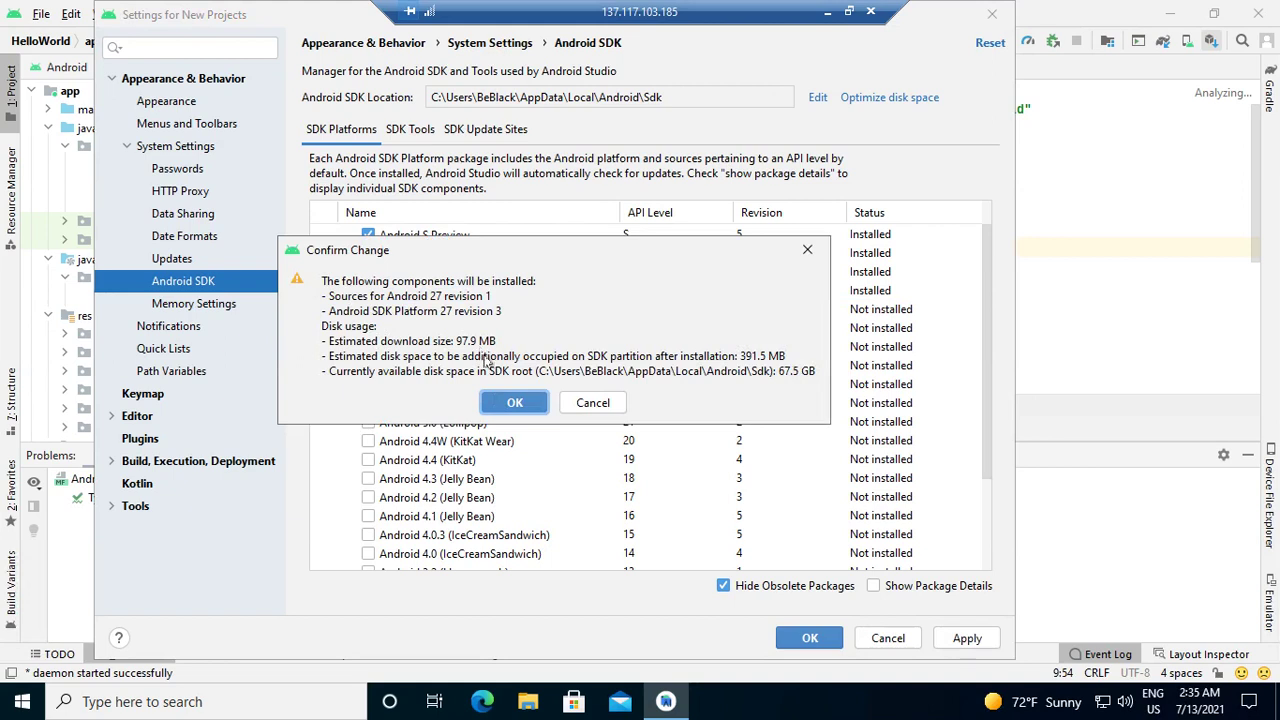
{"action": "left_click", "coordinate": [510, 402]}
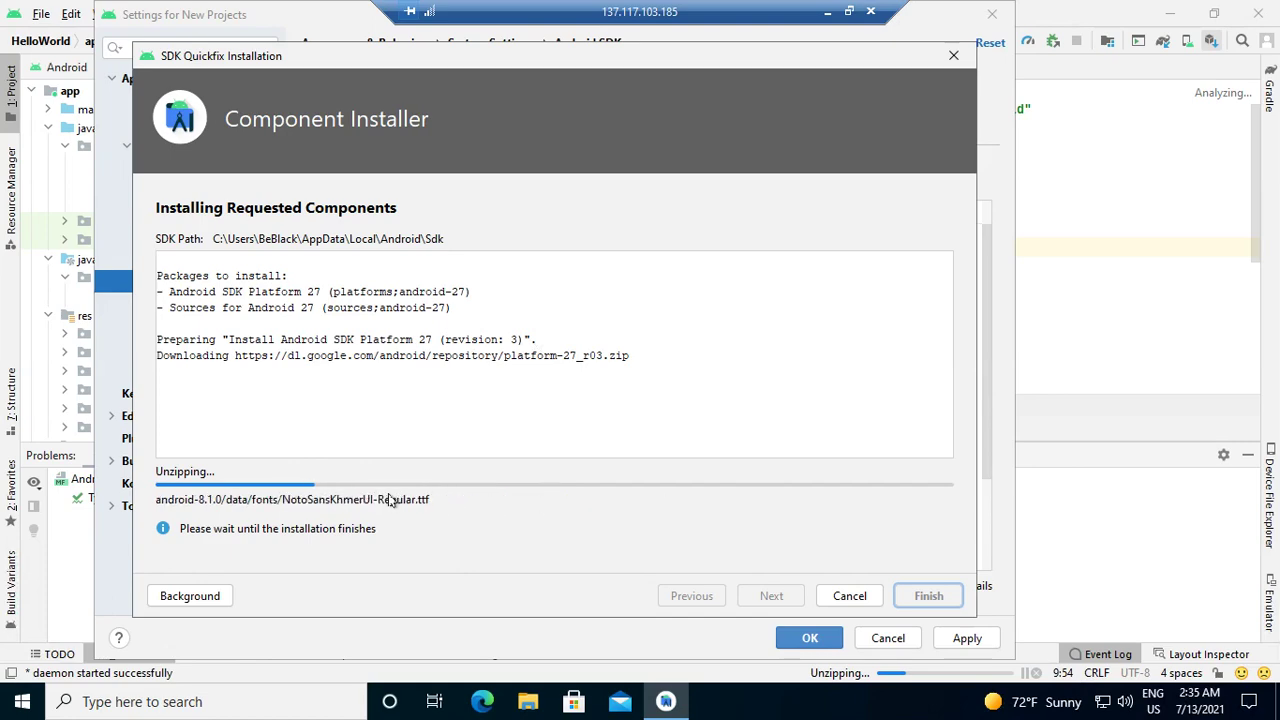
{"action": "left_click", "coordinate": [846, 9]}
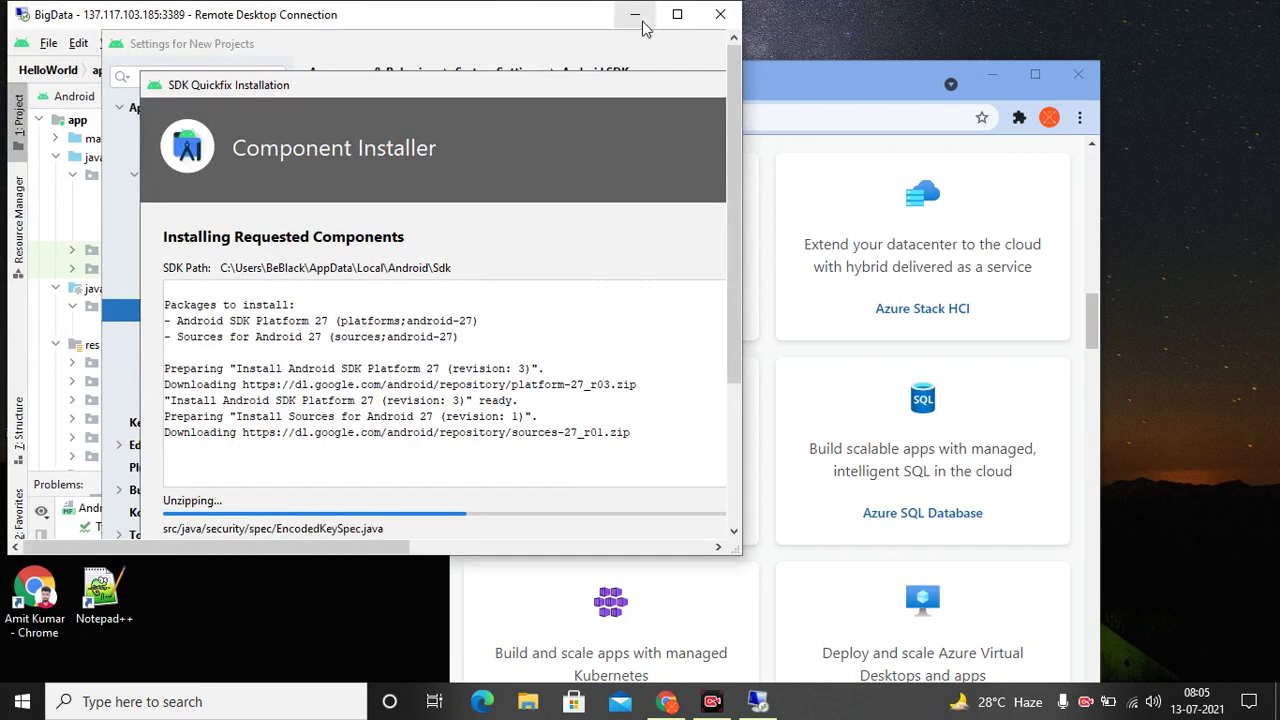
Maximize Chrome and follow 'Try Azure for free' and 'Start free' to the Microsoft sign-in page
{"action": "left_click", "coordinate": [862, 72]}
{"action": "left_click", "coordinate": [1035, 74]}
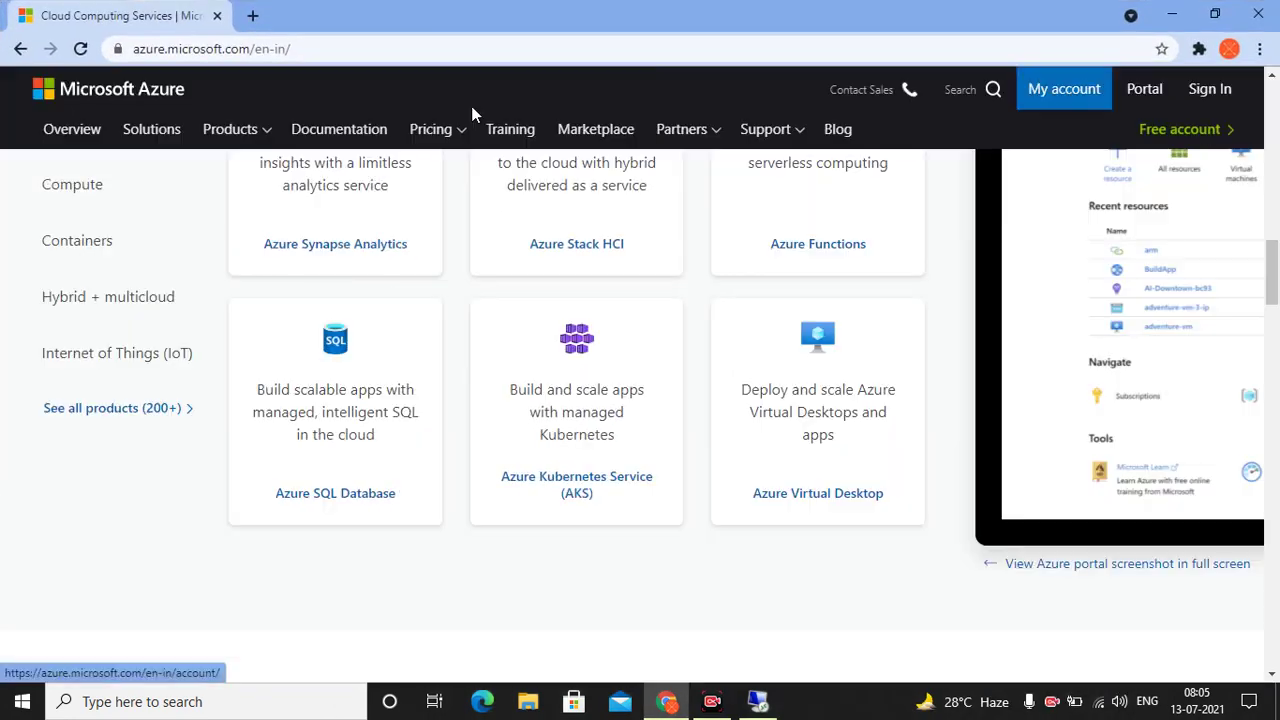
{"action": "scroll", "coordinate": [500, 340], "scroll_direction": "up", "scroll_amount": 10}
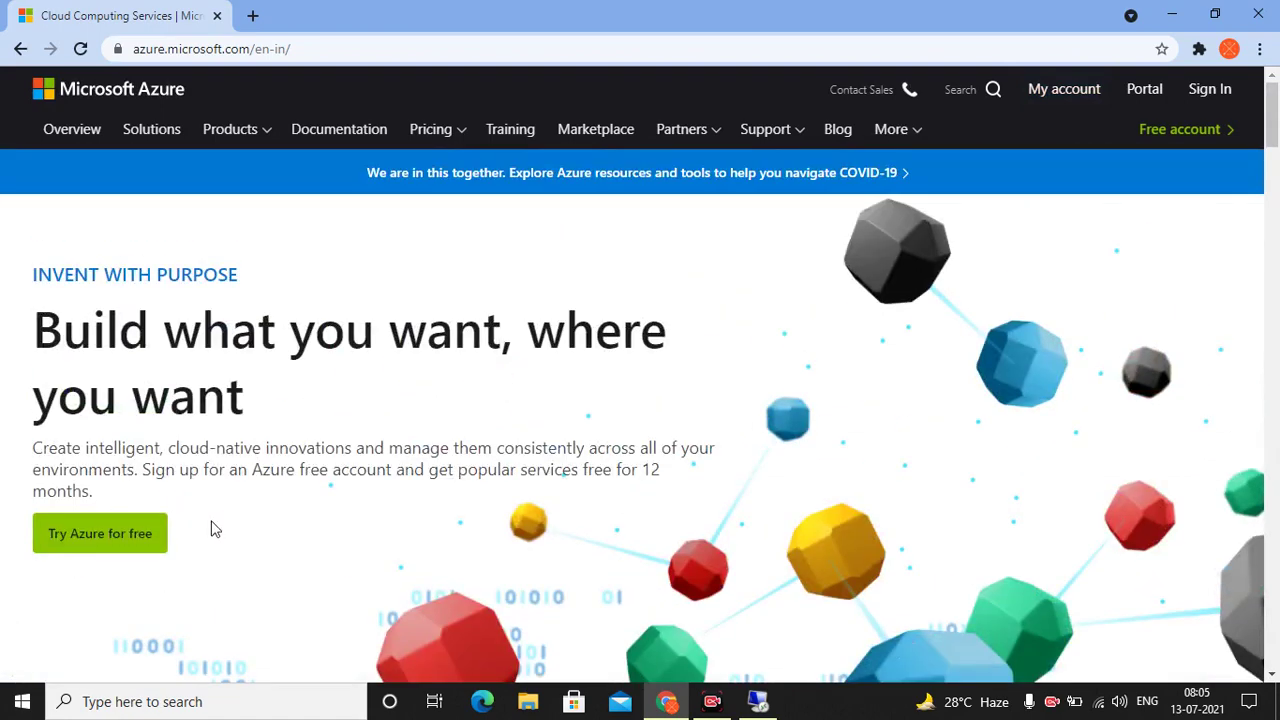
{"action": "left_click", "coordinate": [98, 557]}
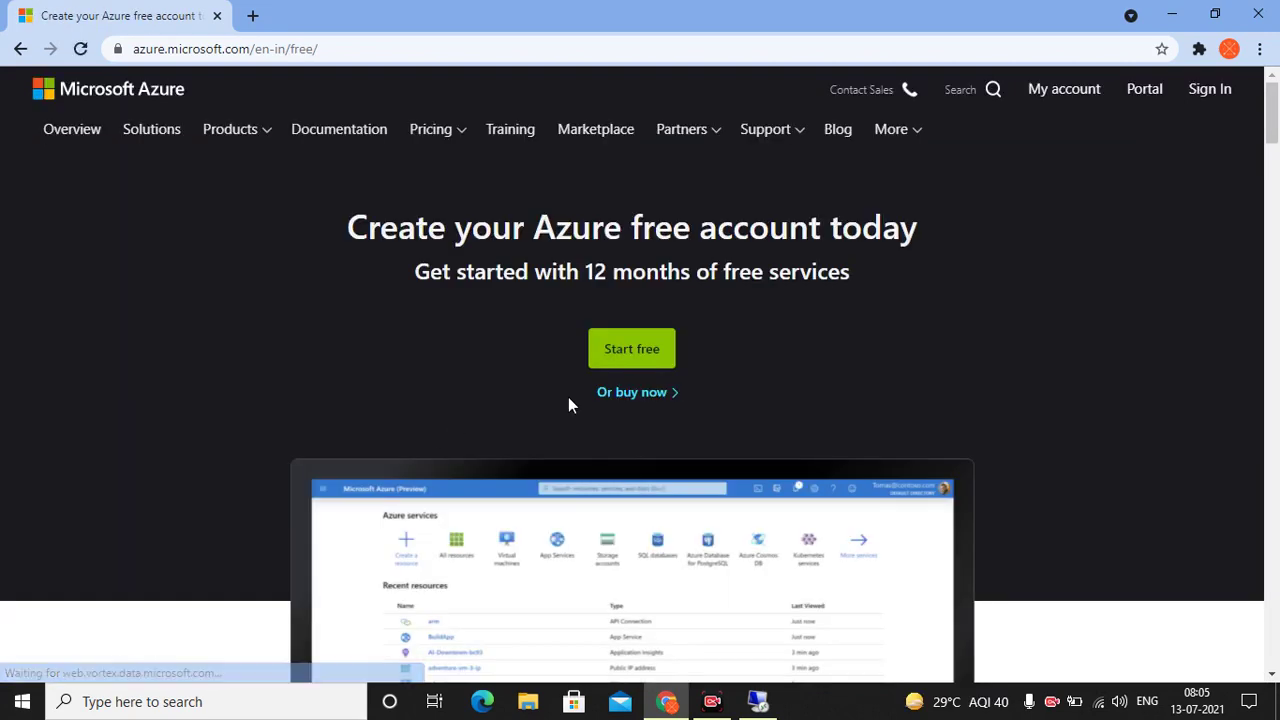
{"action": "left_click", "coordinate": [636, 366]}
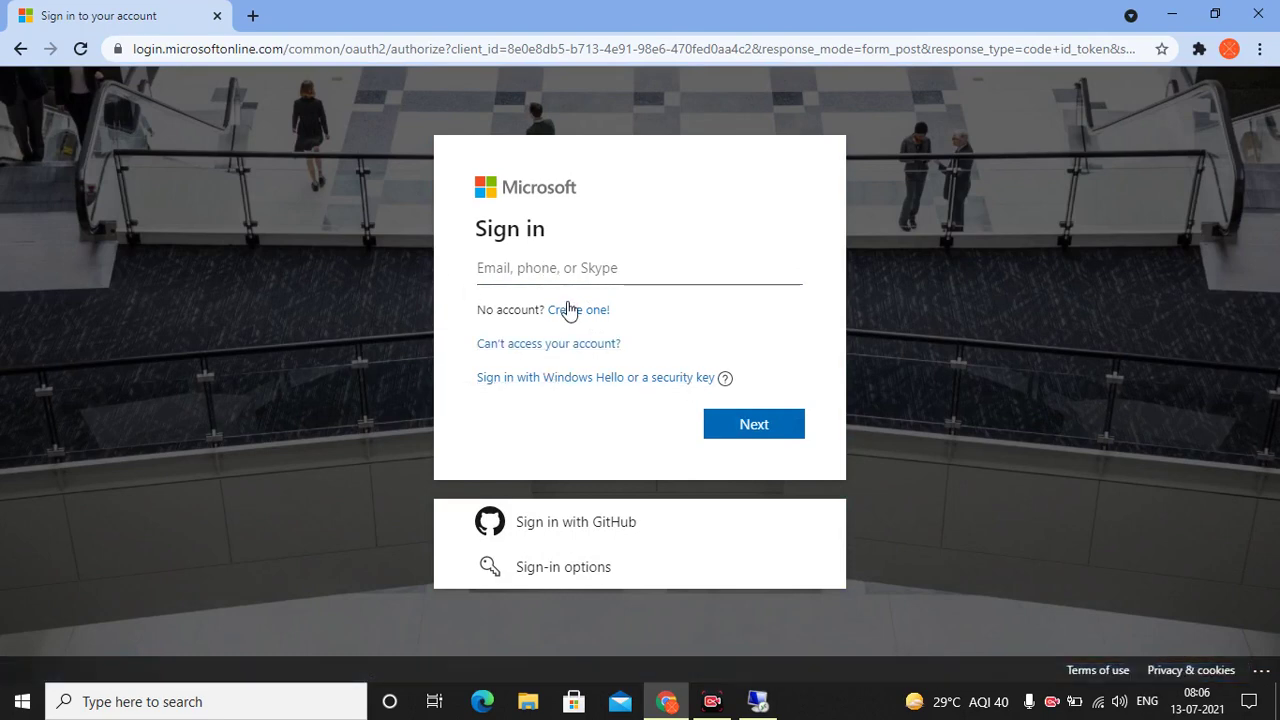
Open the Create account page, then search 'Microsoft Azure student login' in a new tab
{"action": "left_click", "coordinate": [567, 310]}
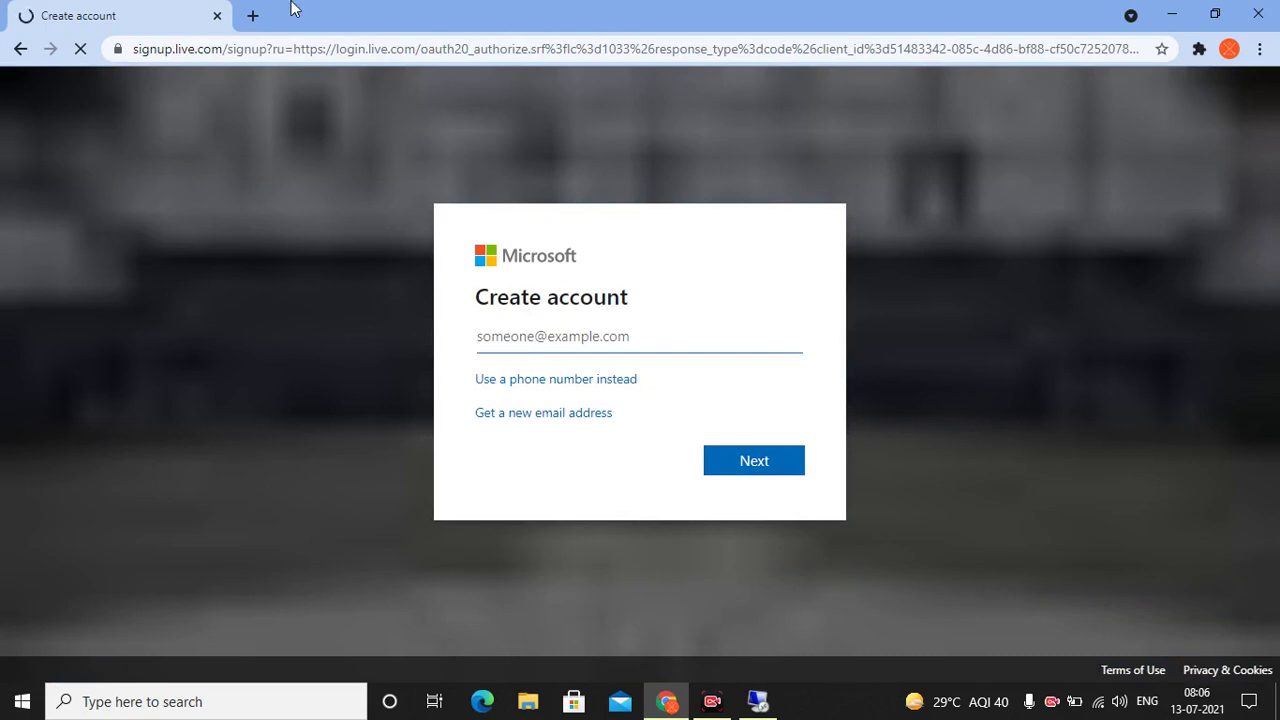
{"action": "left_click", "coordinate": [253, 15]}
{"action": "left_click", "coordinate": [250, 53]}
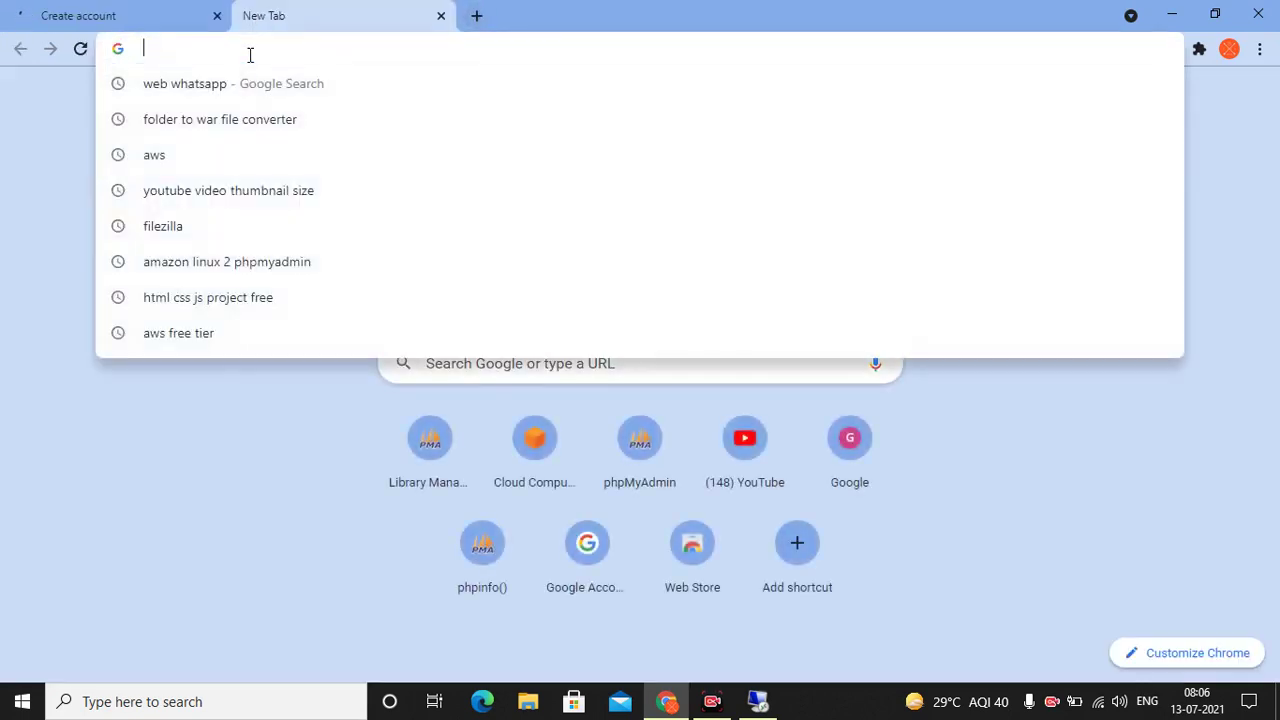
{"action": "type", "text": "Microsoft student login"}
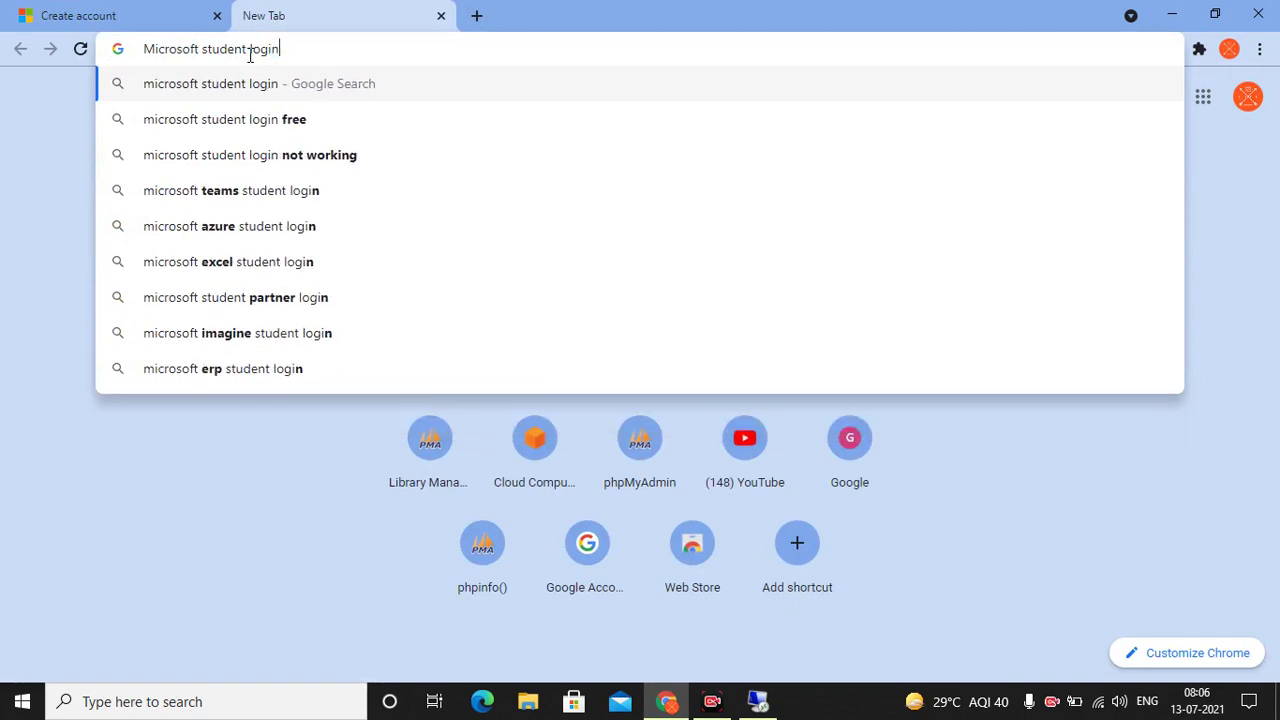
{"action": "left_click", "coordinate": [203, 49]}
{"action": "type", "text": "Azure"}
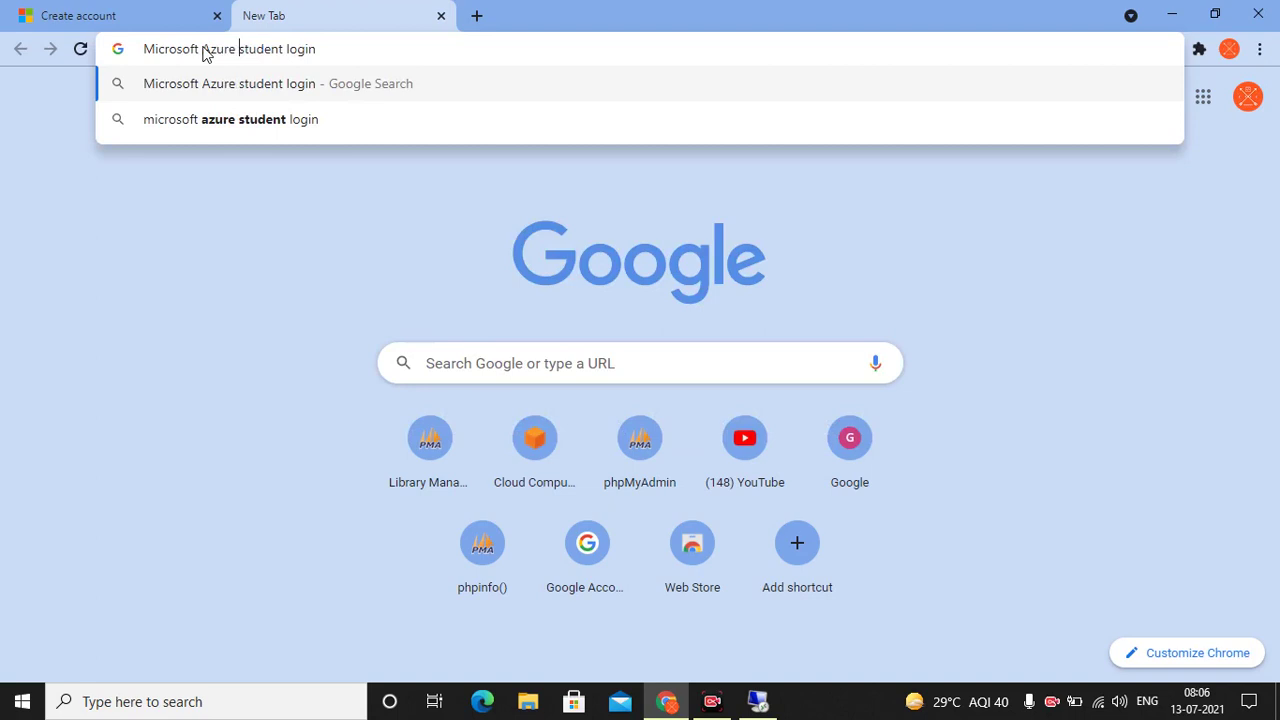
{"action": "key", "text": "Return"}
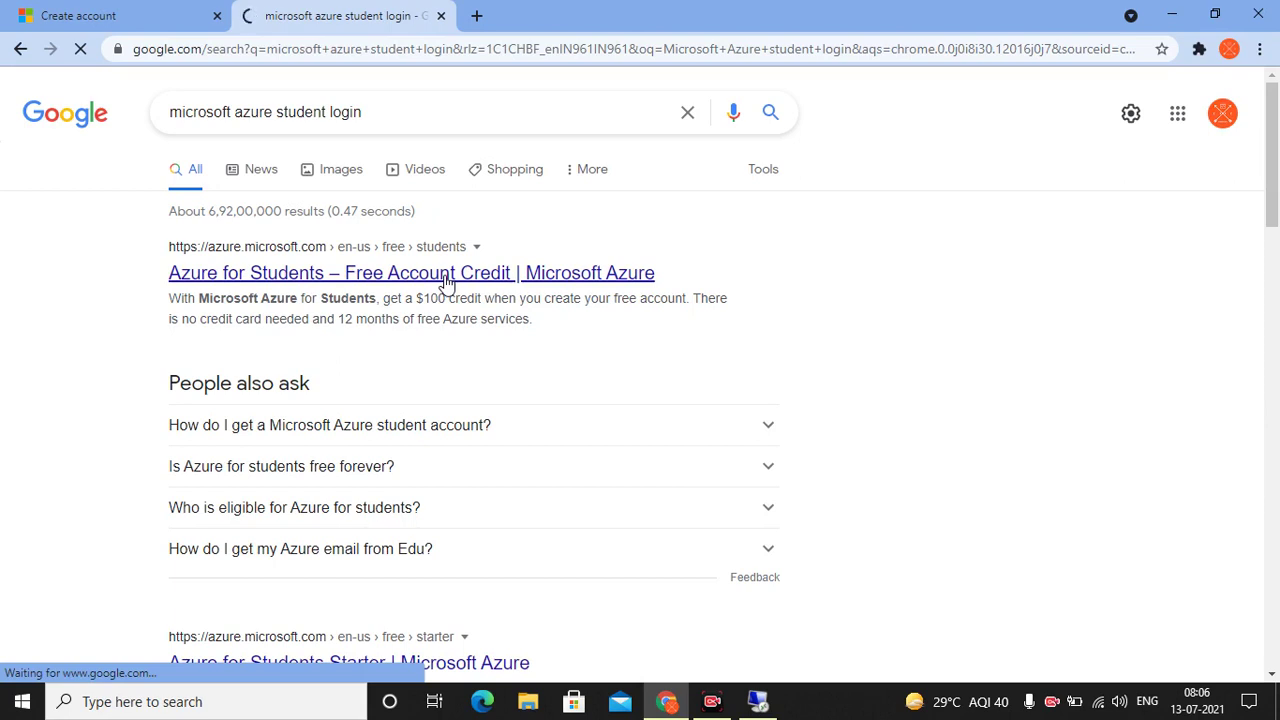
Type a student e-mail address into a scratch tab's address bar, then close that tab
{"action": "left_click", "coordinate": [476, 15]}
{"action": "left_click", "coordinate": [355, 57]}
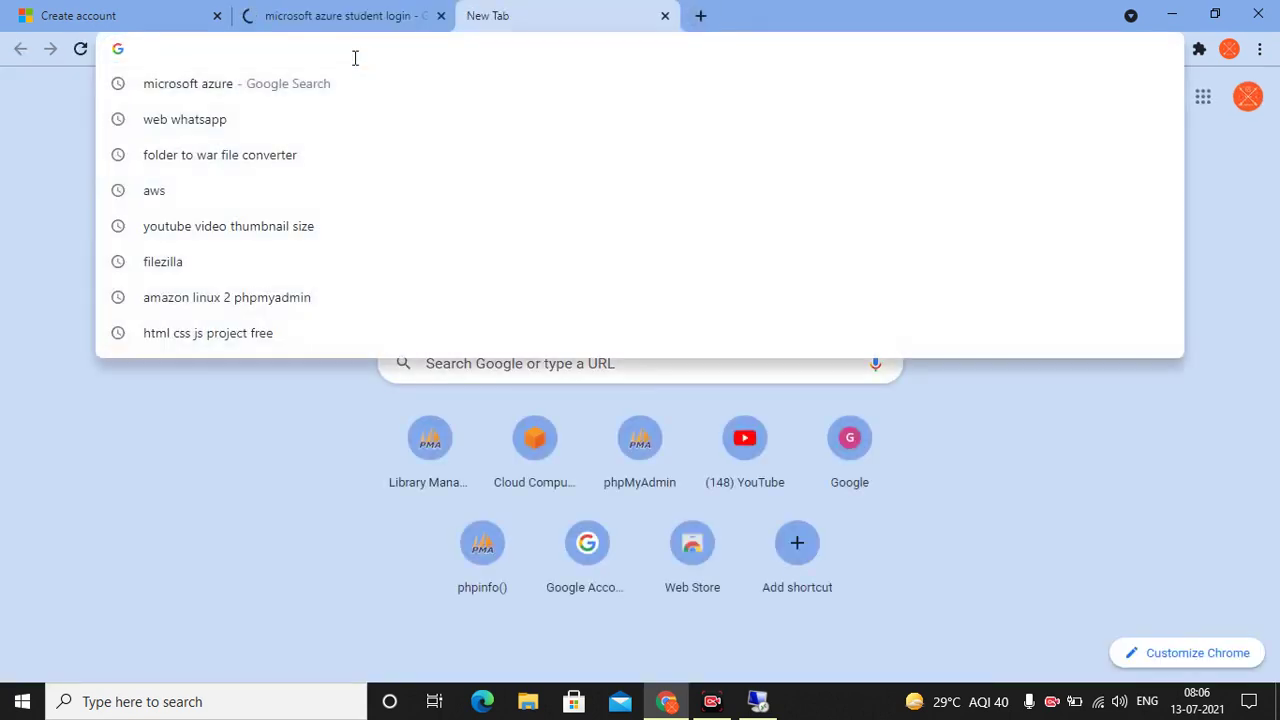
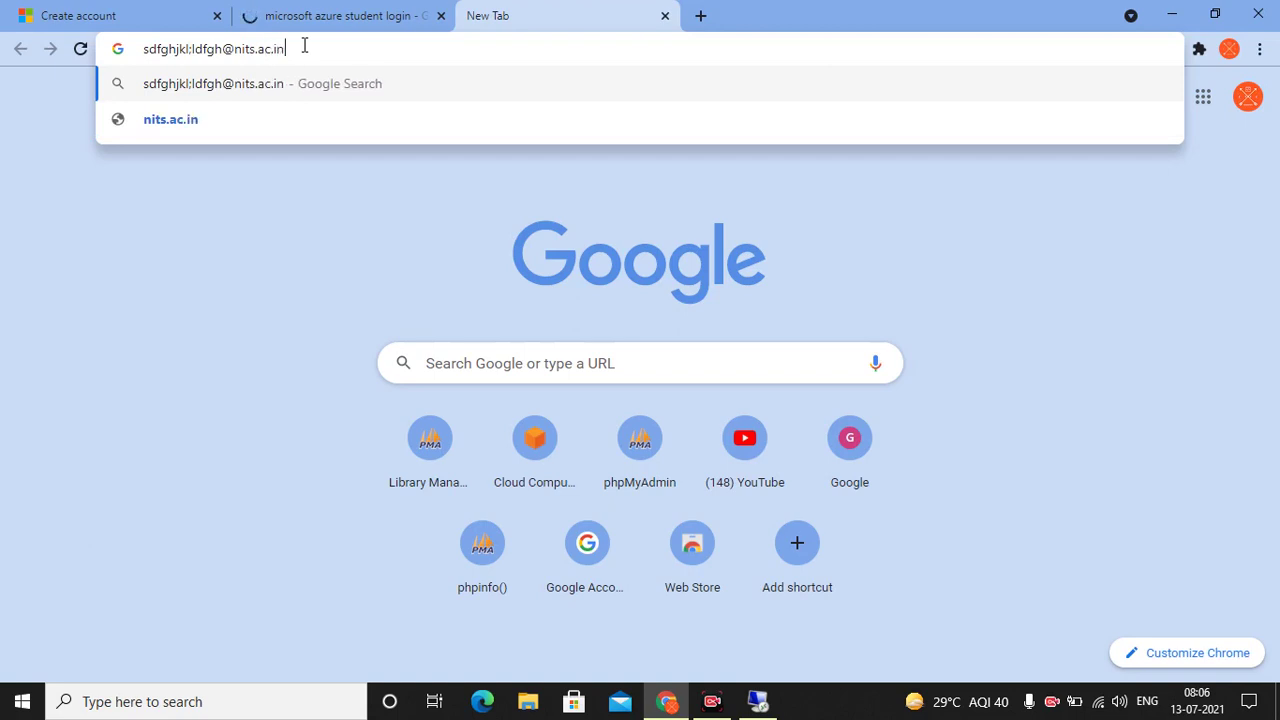
{"action": "key", "text": "ctrl+a"}
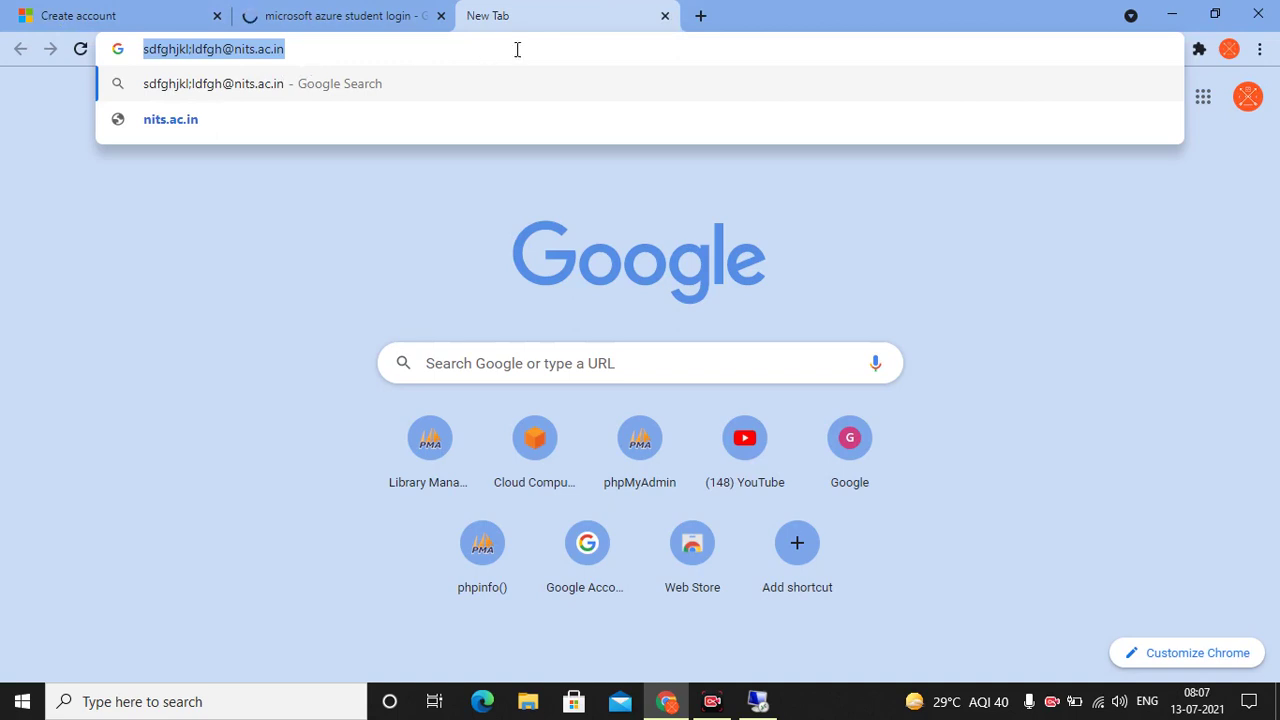
{"action": "left_click", "coordinate": [665, 16]}
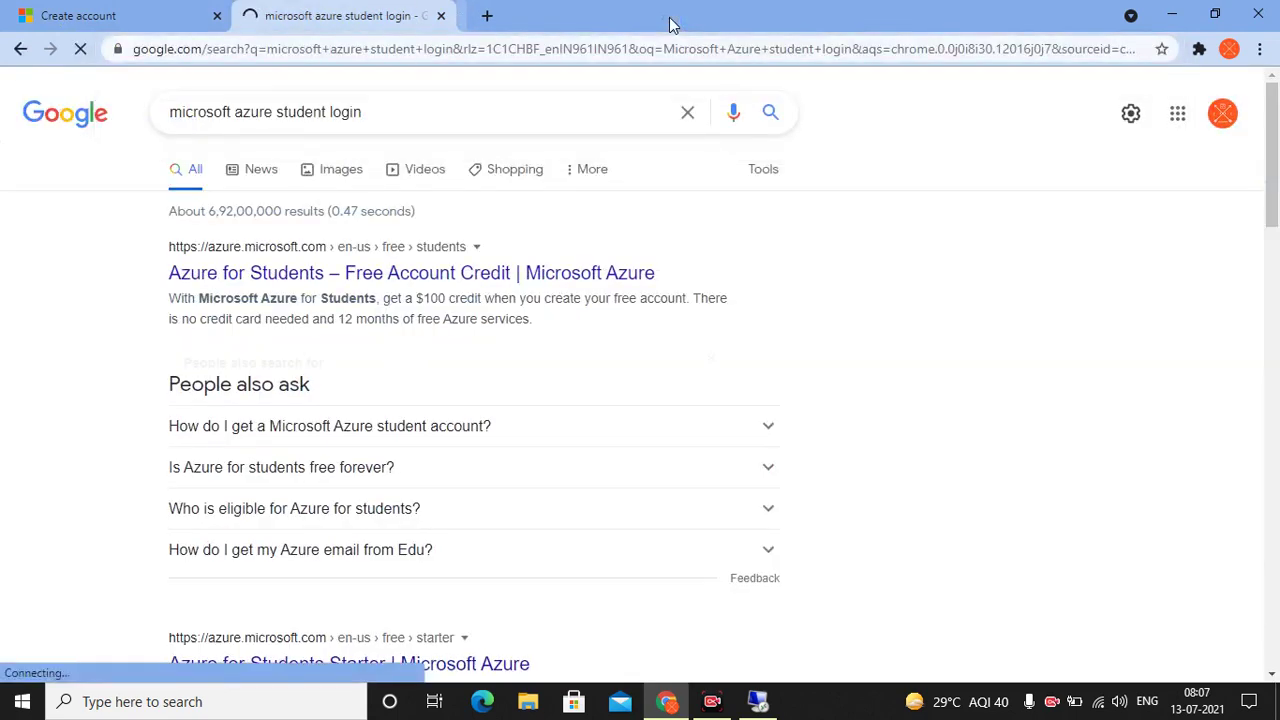
From the Azure for Students result, go through Start free and 'Create one!', closing the duplicate tab
{"action": "left_click", "coordinate": [244, 287]}
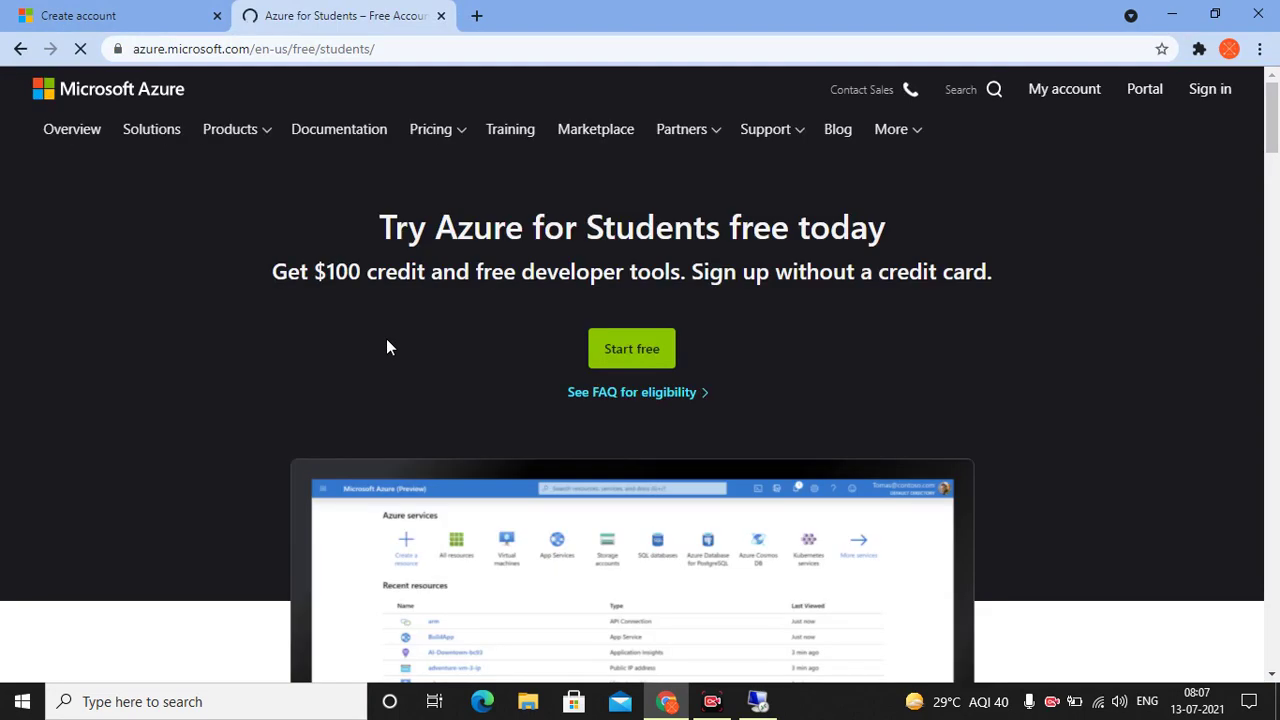
{"action": "left_click", "coordinate": [652, 348]}
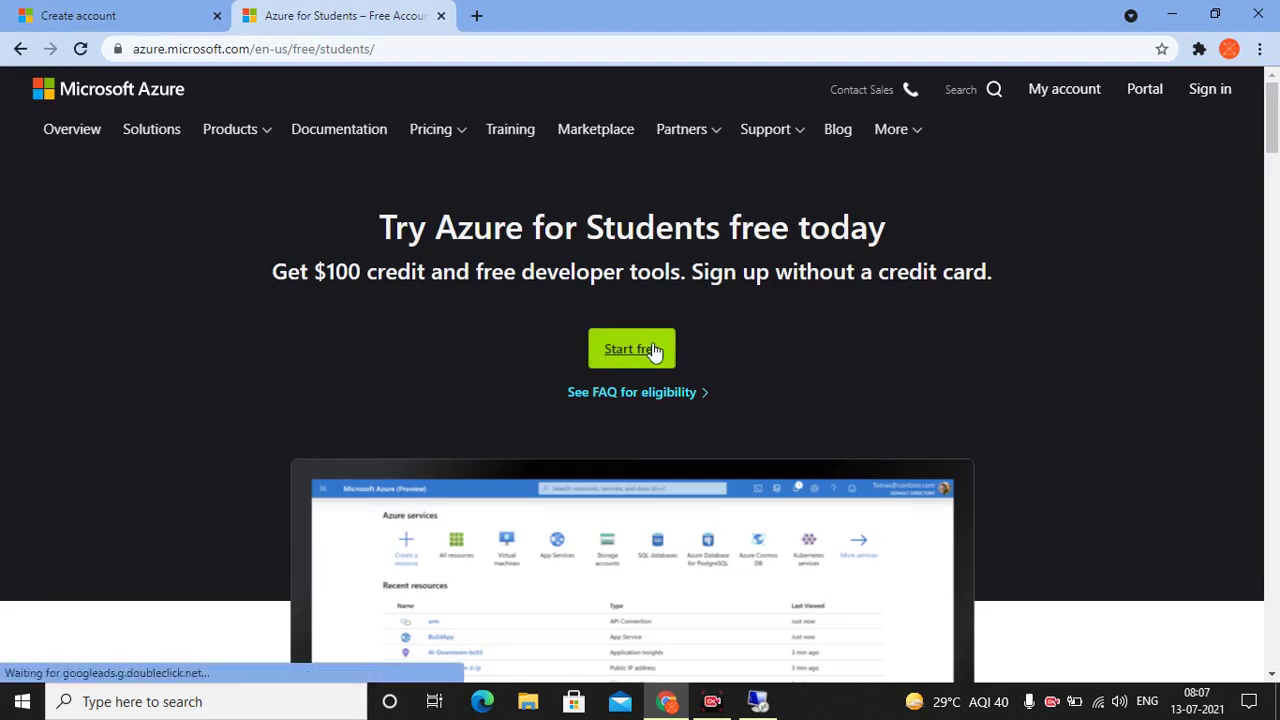
{"action": "left_click", "coordinate": [650, 353]}
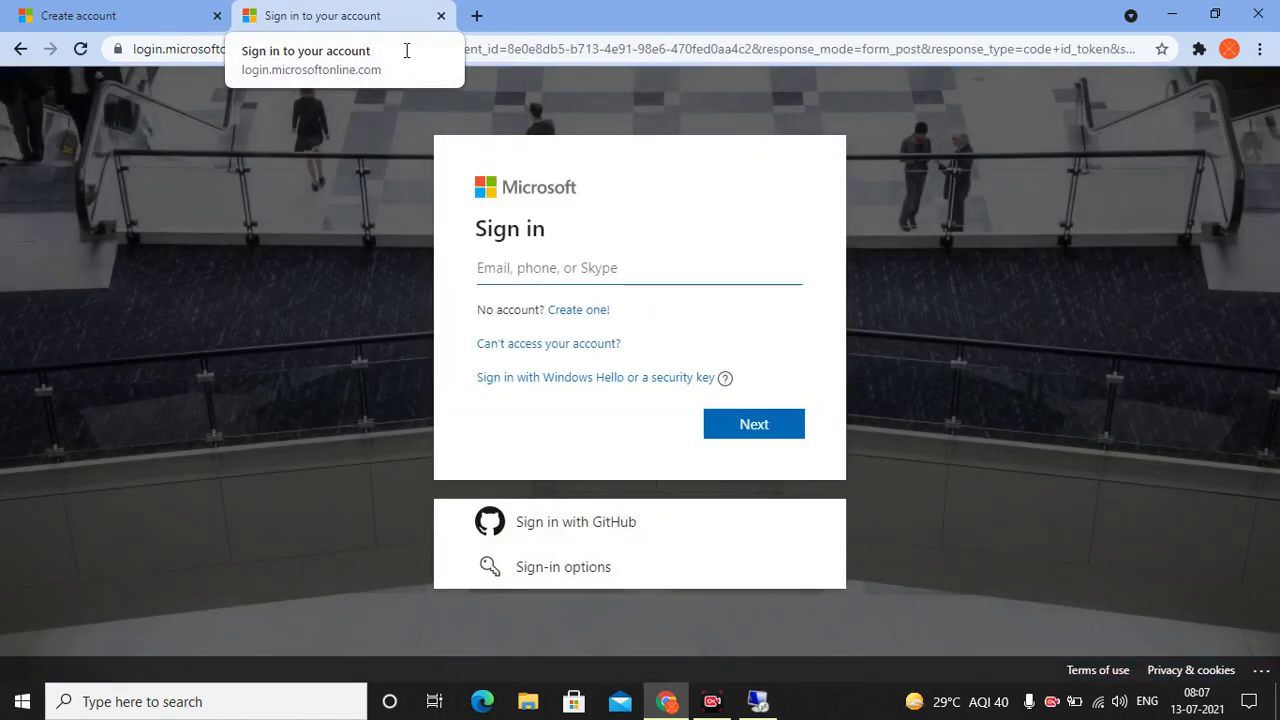
{"action": "left_click", "coordinate": [586, 312]}
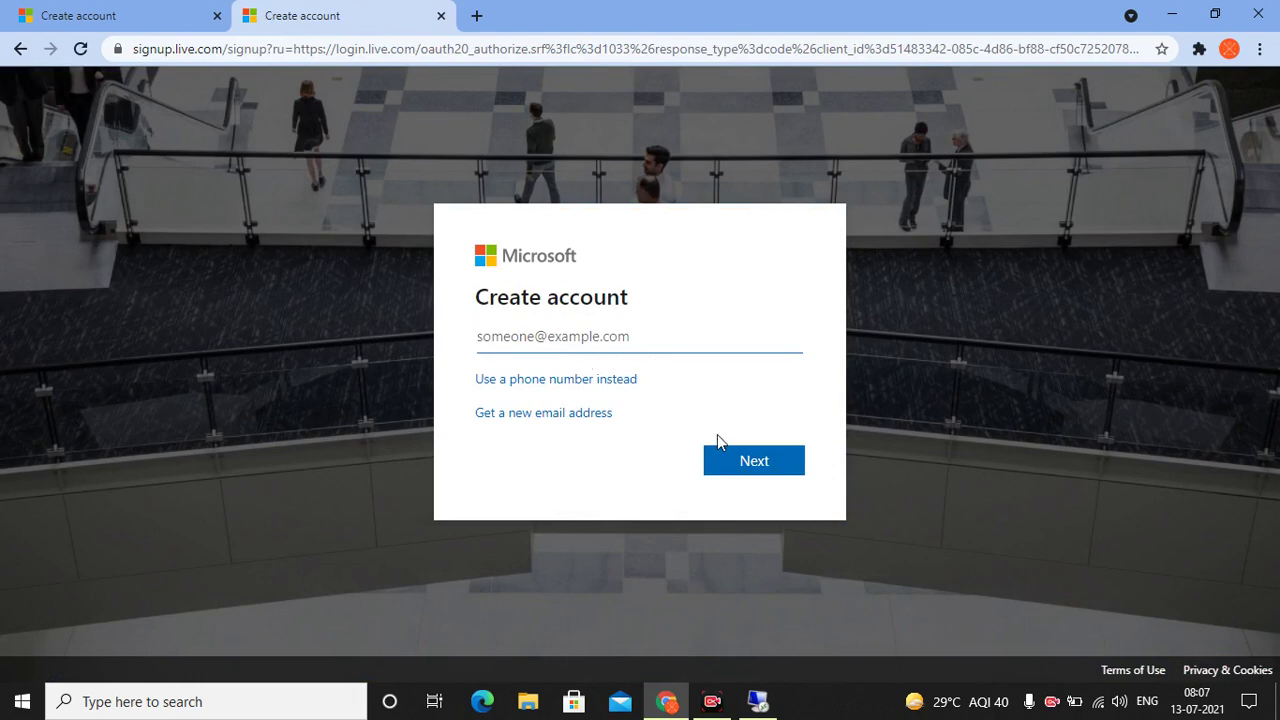
{"action": "left_click", "coordinate": [754, 455]}
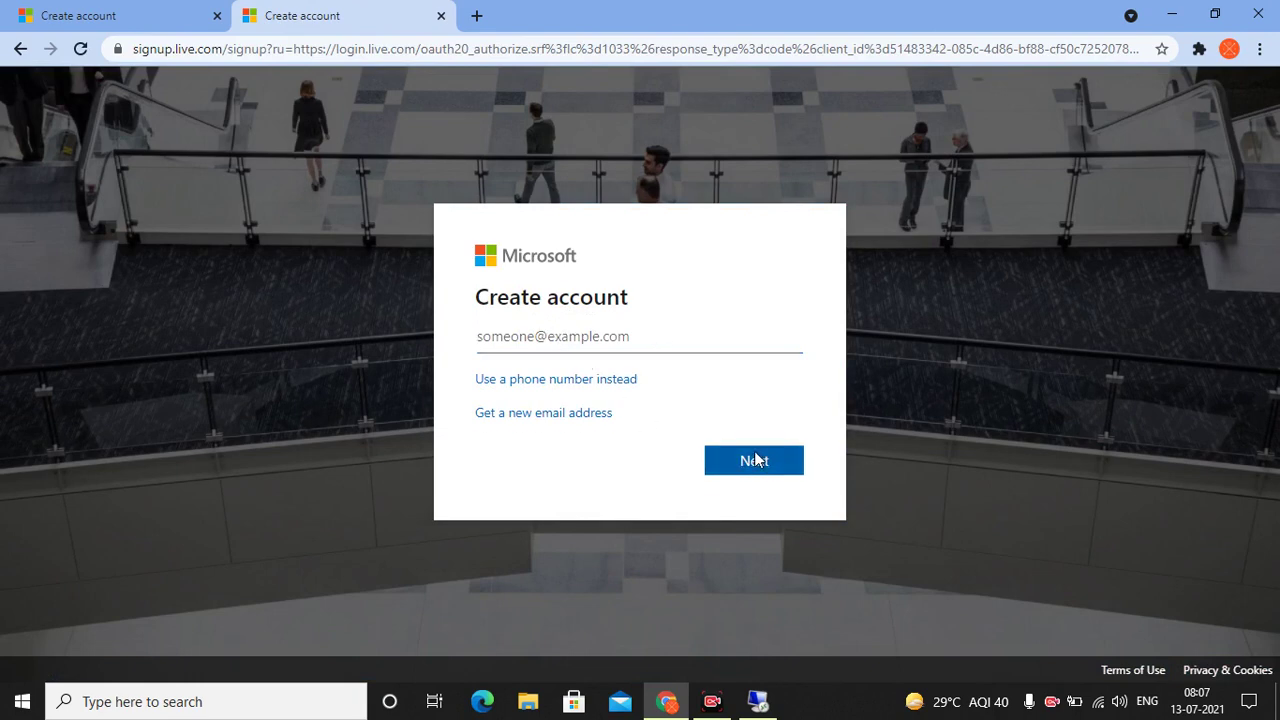
{"action": "left_click", "coordinate": [441, 17]}
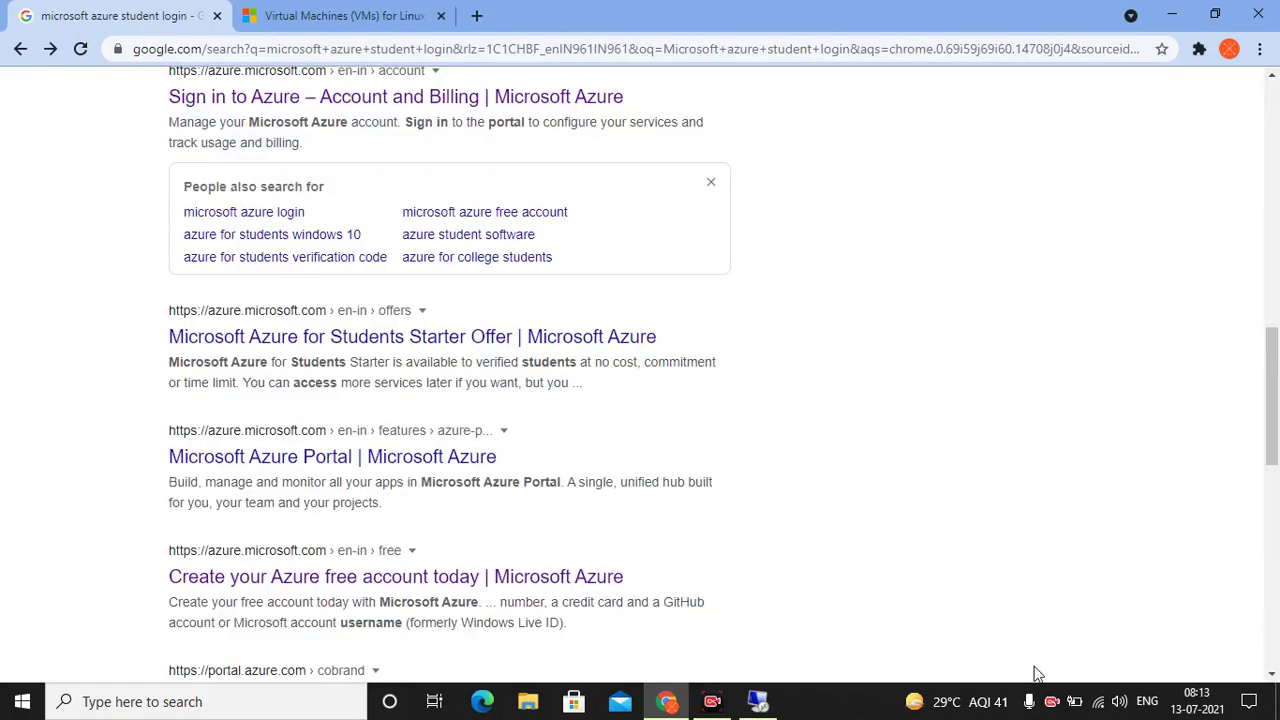
Open the 'Azure for Students – Free Account Credit' result offering $100 credit without a card
{"action": "scroll", "coordinate": [205, 167], "scroll_direction": "up", "scroll_amount": 10}
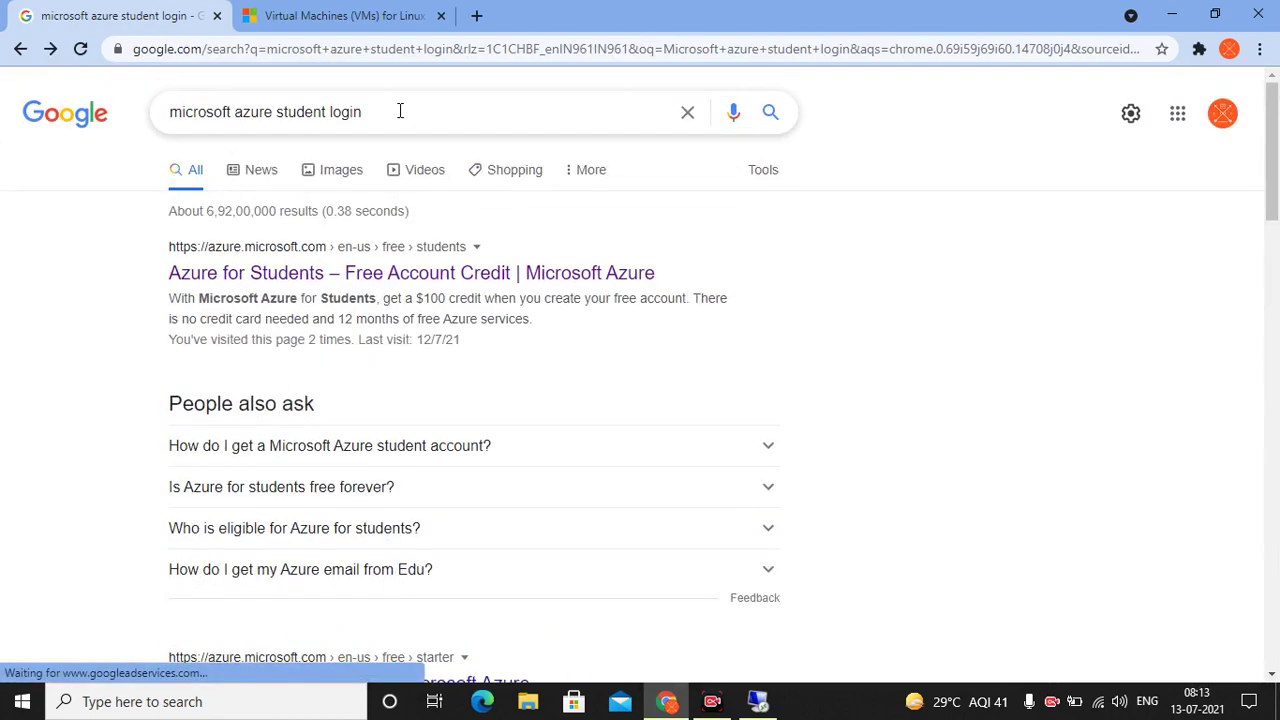
{"action": "scroll", "coordinate": [391, 124], "scroll_direction": "down", "scroll_amount": 2}
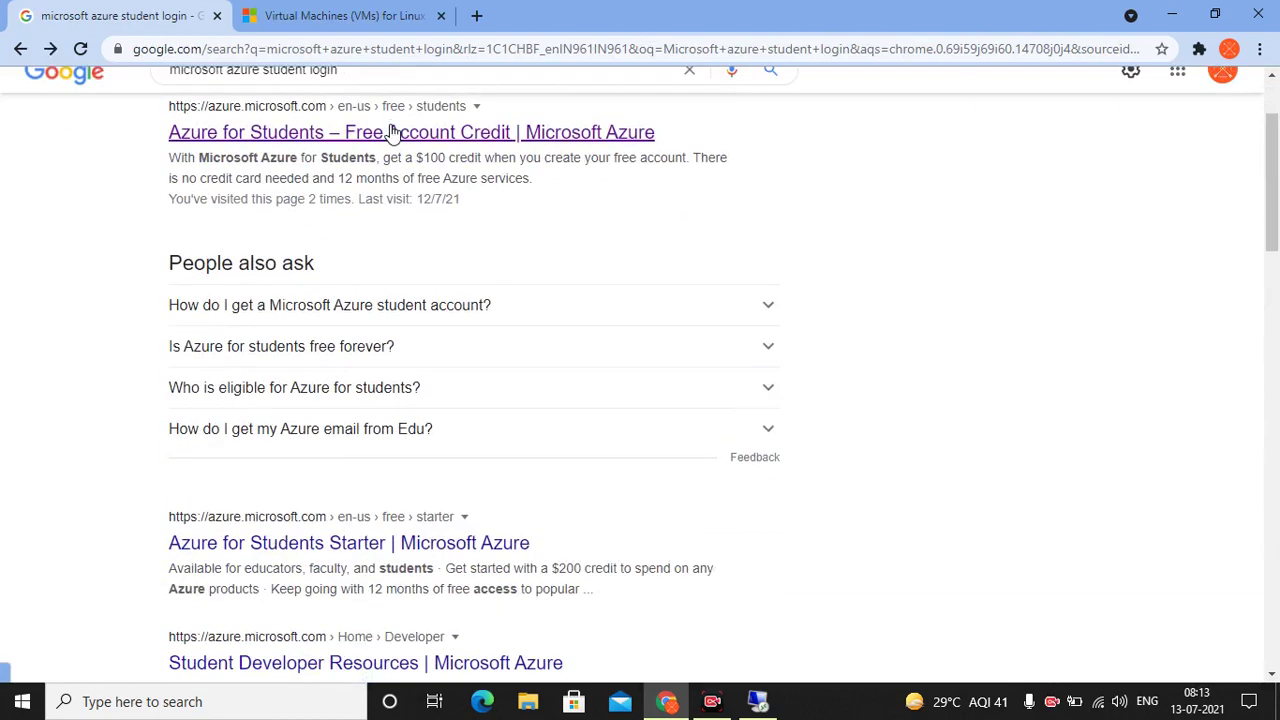
{"action": "scroll", "coordinate": [390, 130], "scroll_direction": "down", "scroll_amount": 2}
{"action": "scroll", "coordinate": [369, 236], "scroll_direction": "down", "scroll_amount": 1}
{"action": "scroll", "coordinate": [370, 237], "scroll_direction": "down", "scroll_amount": 1}
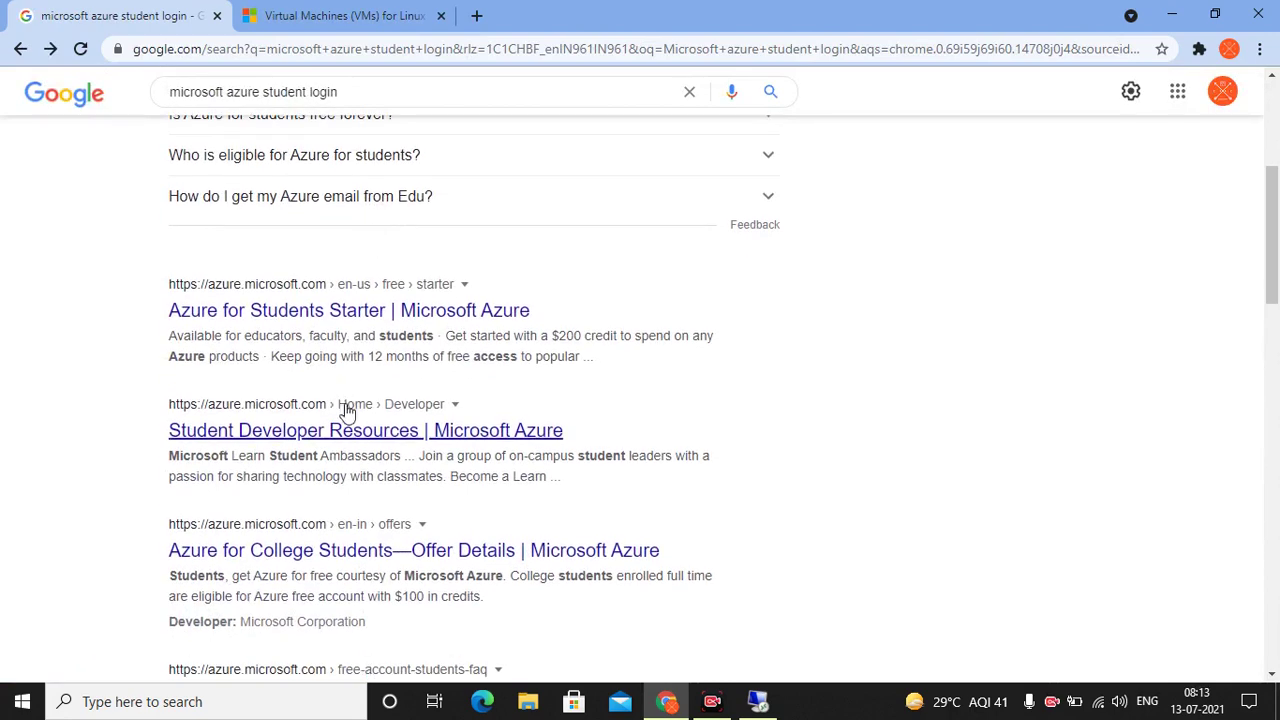
{"action": "scroll", "coordinate": [345, 410], "scroll_direction": "down", "scroll_amount": 1}
{"action": "scroll", "coordinate": [345, 410], "scroll_direction": "up", "scroll_amount": 5}
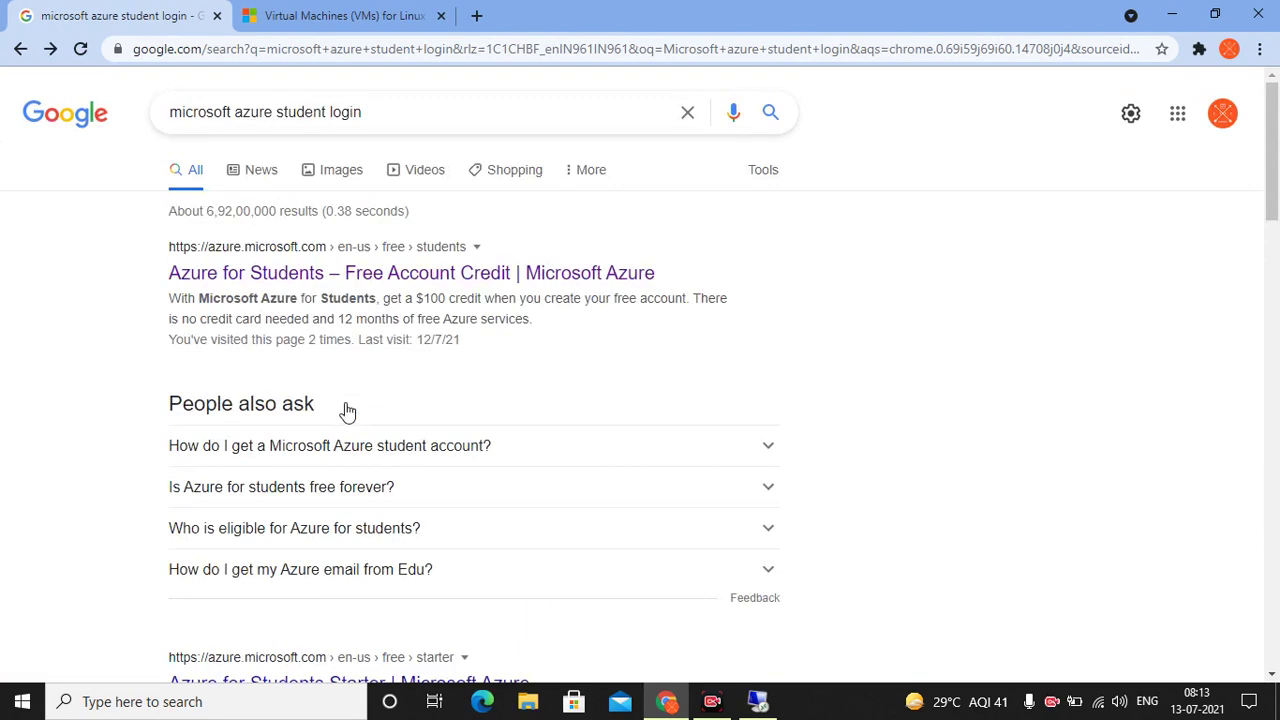
{"action": "left_click", "coordinate": [390, 268]}
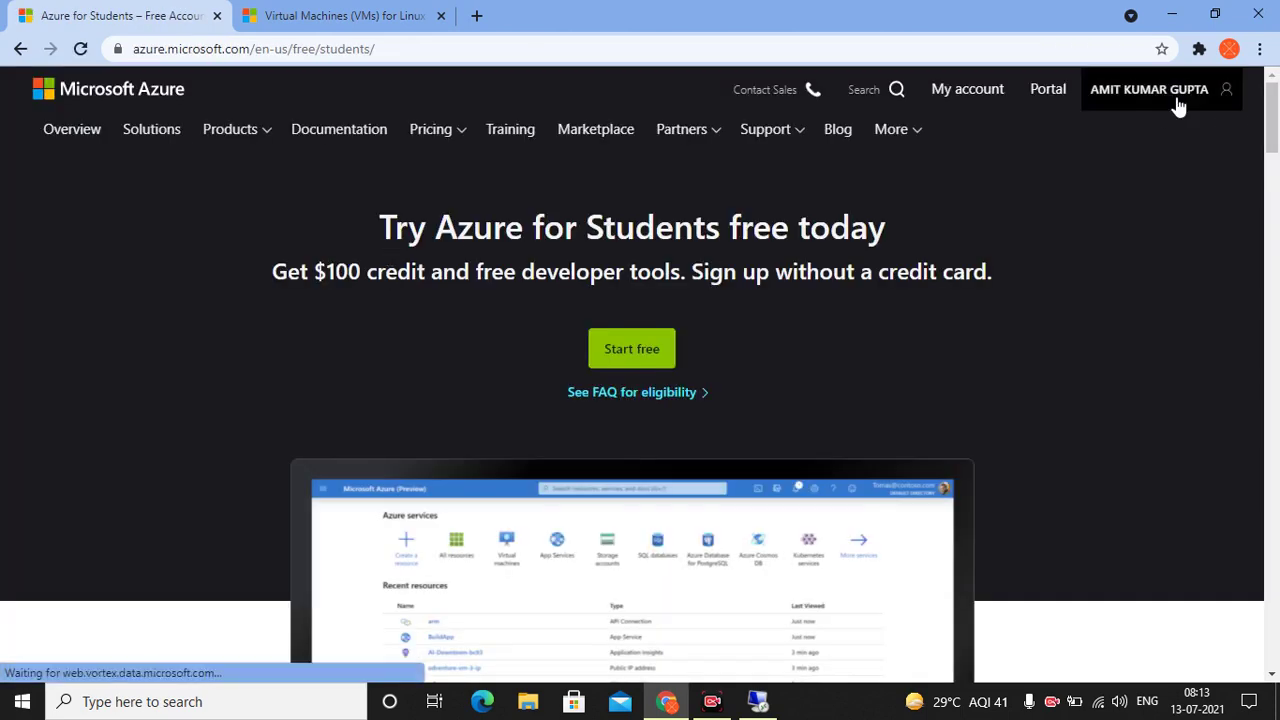
Dismiss the account menu and the website survey, then go to the Azure portal Home
{"action": "left_click", "coordinate": [1157, 93]}
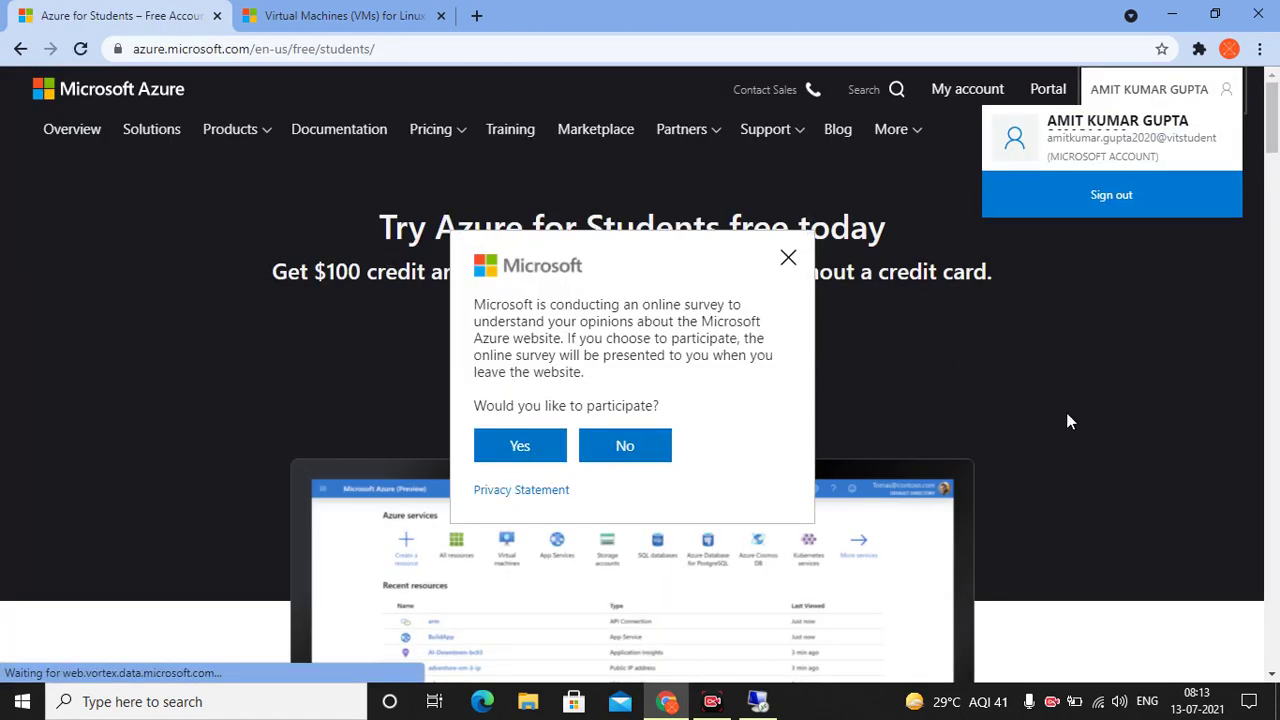
{"action": "left_click", "coordinate": [1066, 412]}
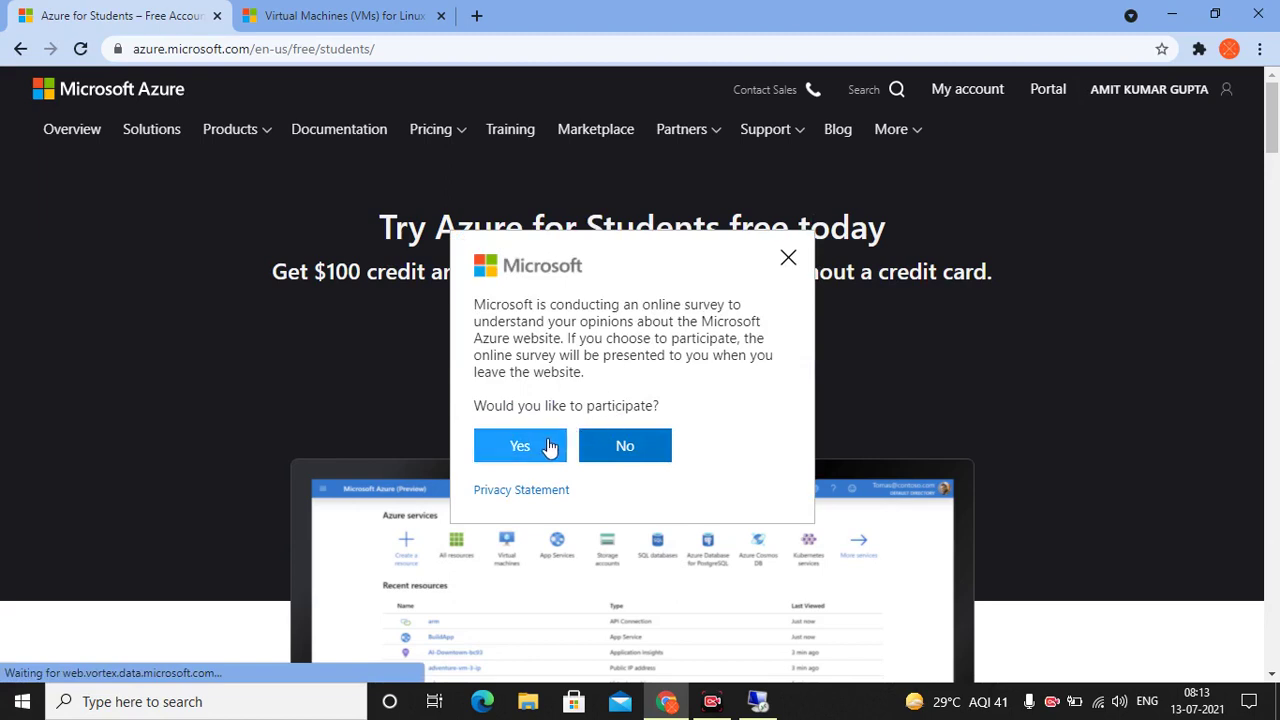
{"action": "left_click", "coordinate": [789, 260]}
{"action": "left_click", "coordinate": [1036, 100]}
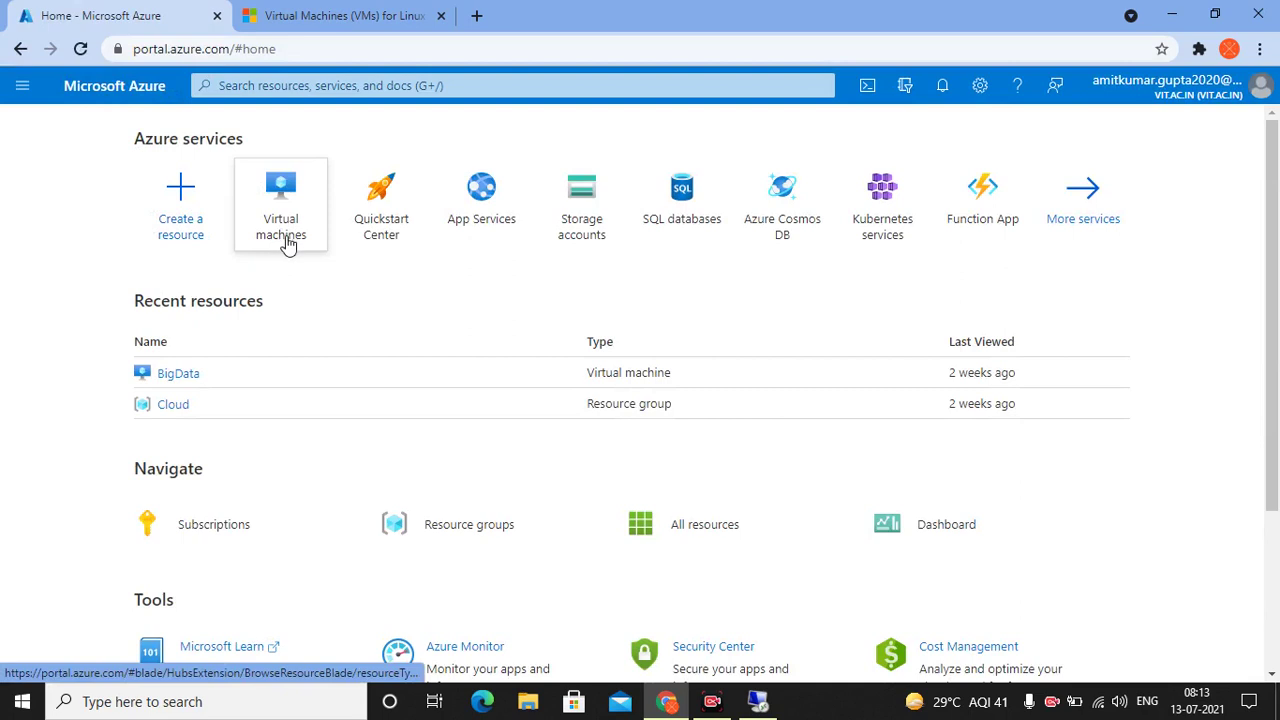
Open the Virtual machines list and start a new virtual machine from the Create menu
{"action": "mouse_move", "coordinate": [284, 245]}
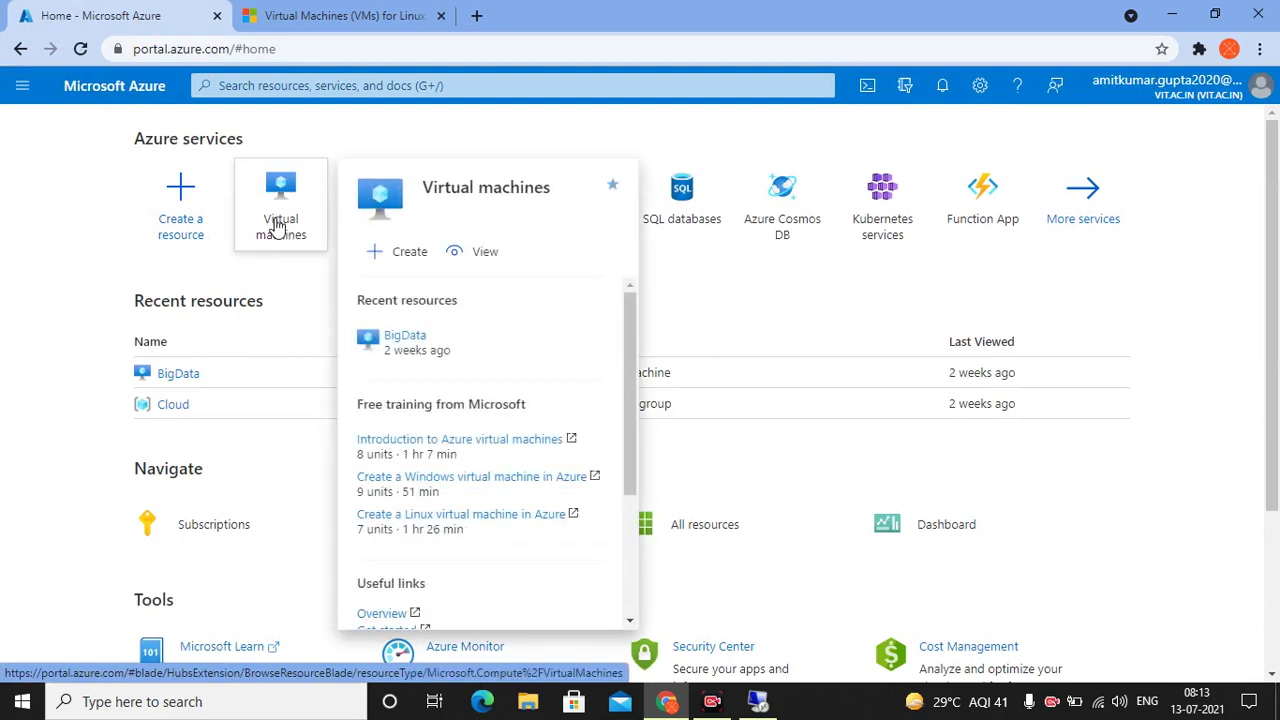
{"action": "left_click", "coordinate": [287, 226]}
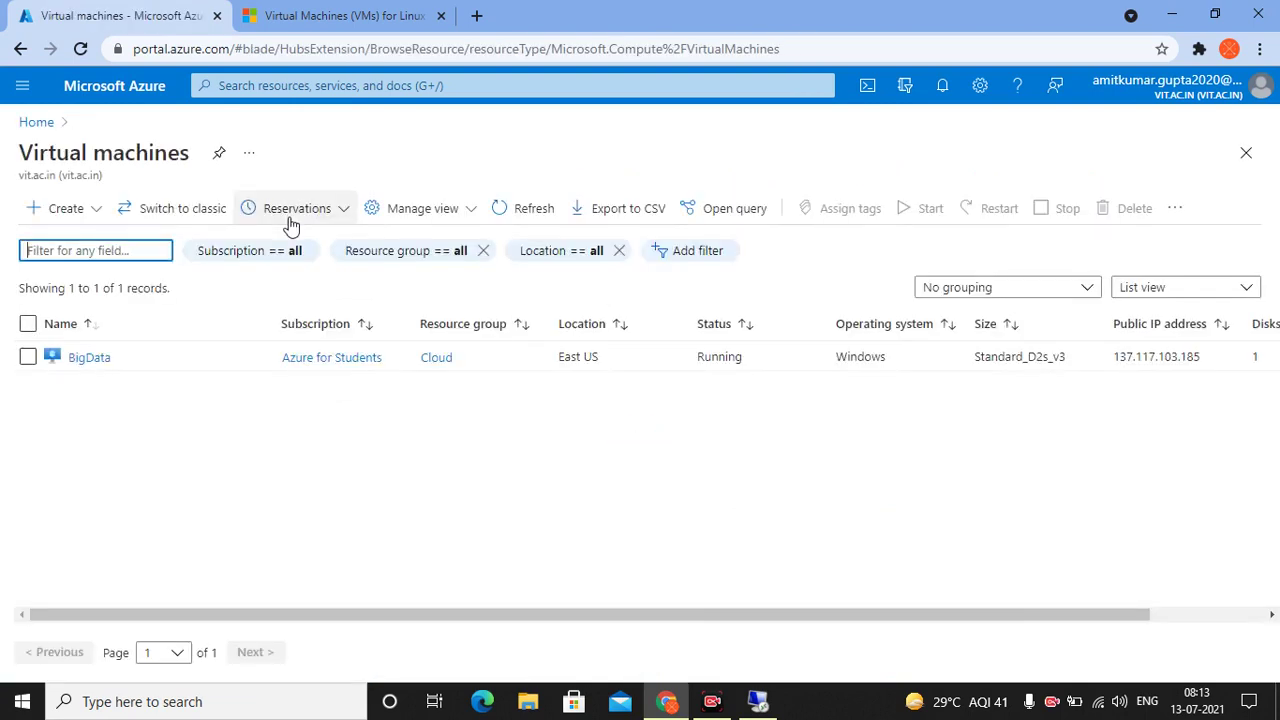
{"action": "left_click", "coordinate": [96, 212]}
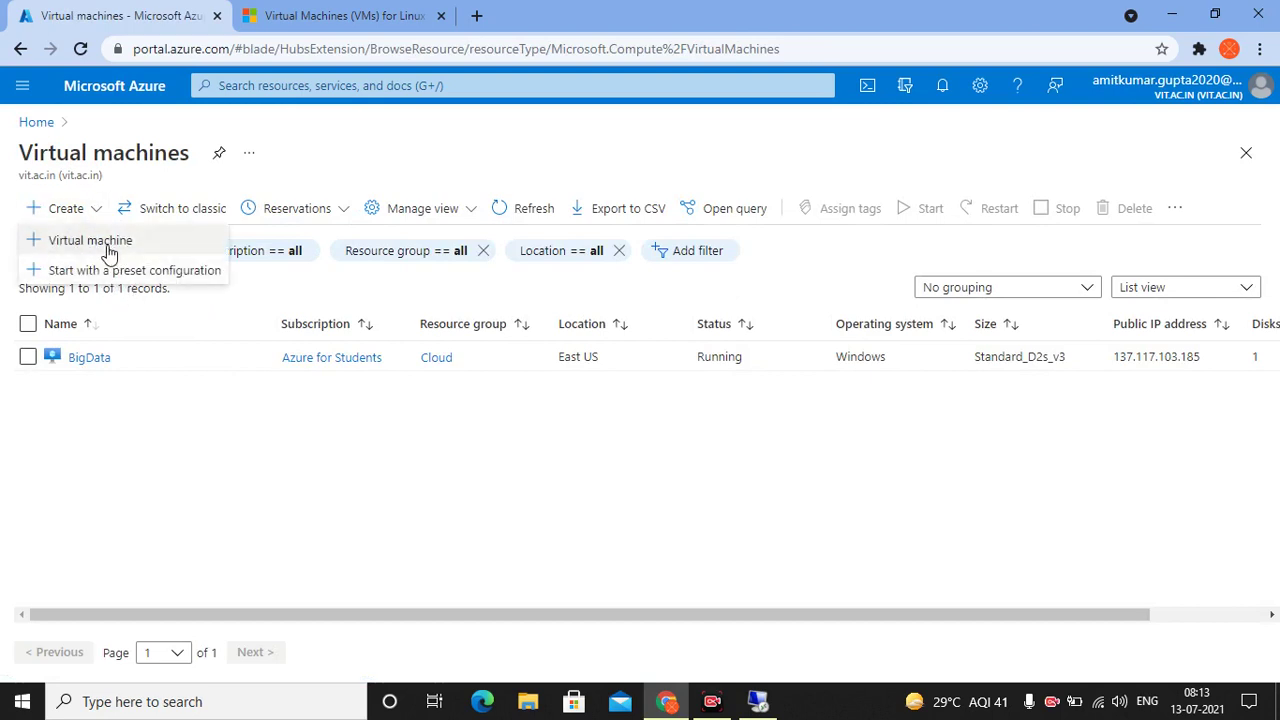
{"action": "left_click", "coordinate": [110, 245]}
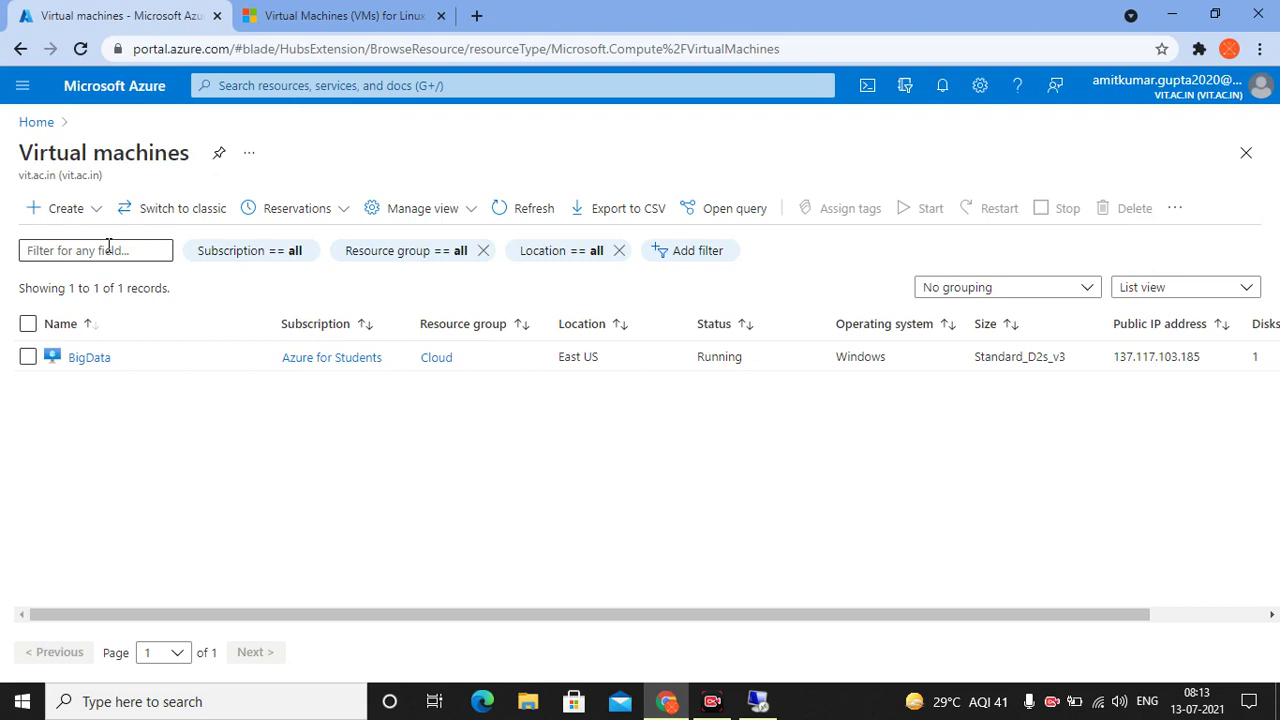
{"action": "left_click", "coordinate": [60, 214]}
Keep Azure for Students as the subscription and look through the resource group choices
{"action": "left_click", "coordinate": [62, 241]}
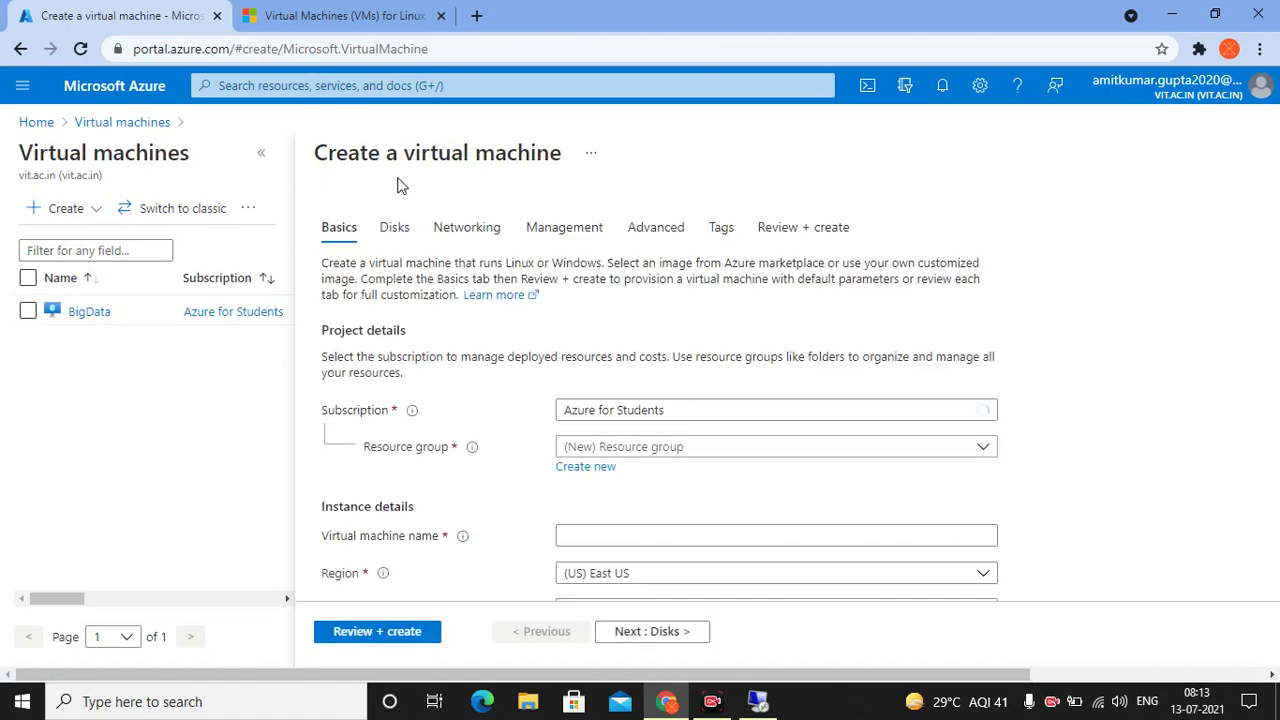
{"action": "left_click", "coordinate": [700, 418]}
{"action": "left_click", "coordinate": [691, 417]}
{"action": "scroll", "coordinate": [548, 492], "scroll_direction": "down", "scroll_amount": 1}
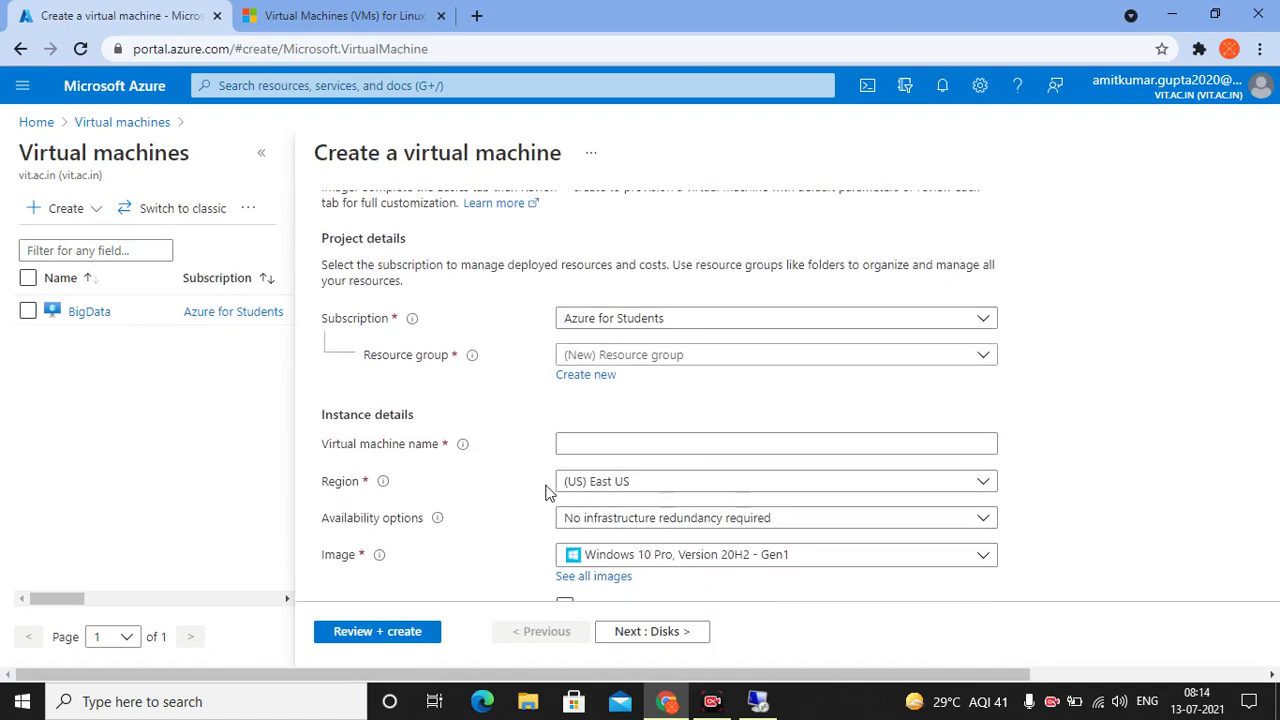
{"action": "left_click", "coordinate": [636, 338]}
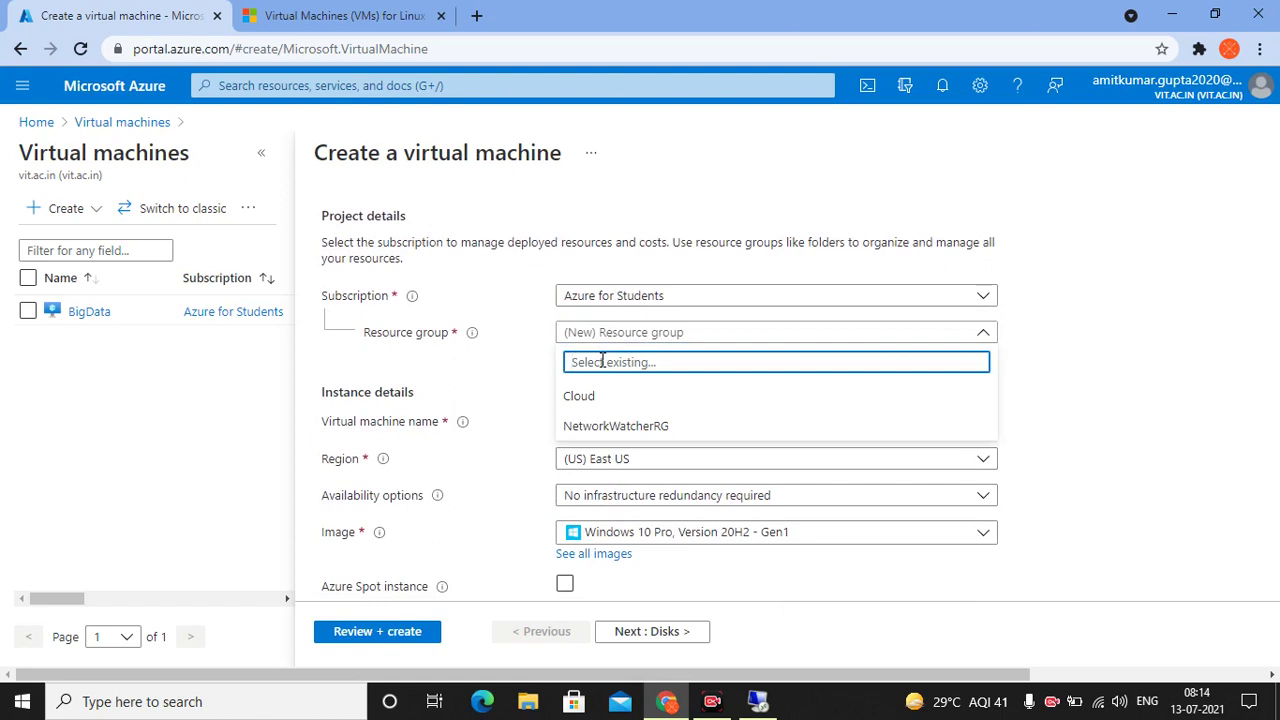
{"action": "type", "text": "Abcs"}
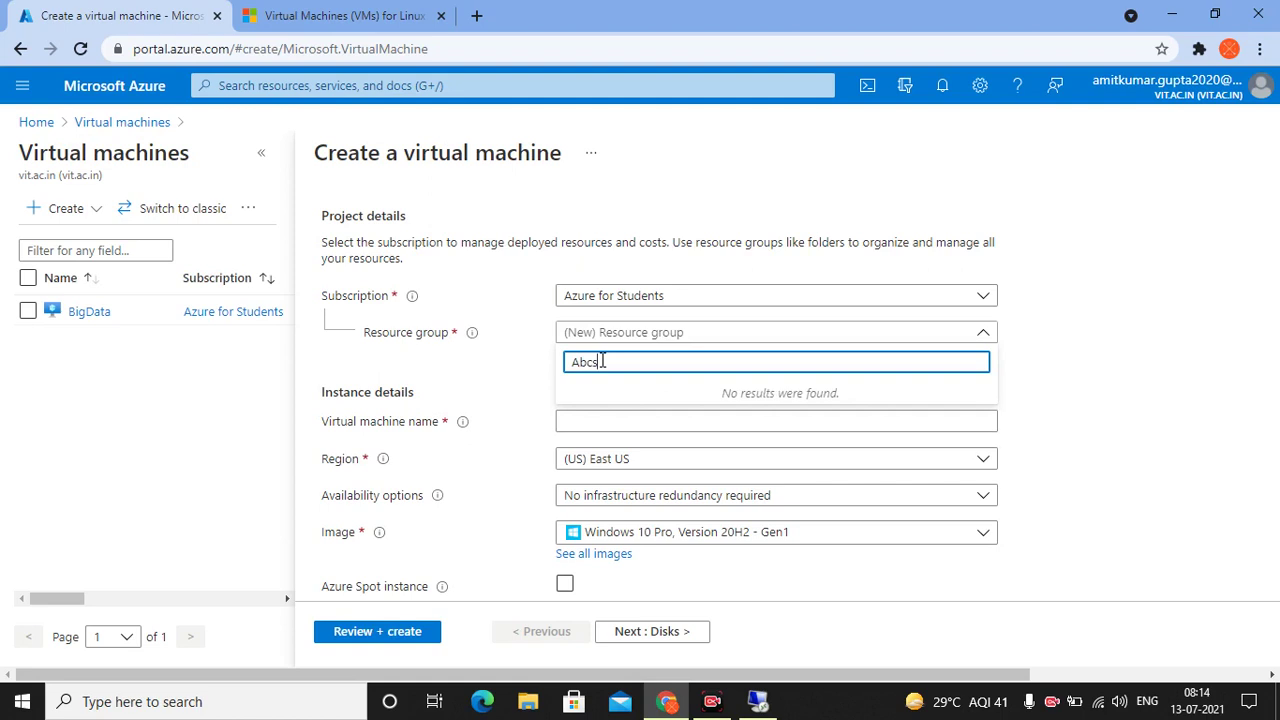
{"action": "key", "text": "BackSpace"}
{"action": "key", "text": "BackSpace"}
{"action": "left_click", "coordinate": [505, 385]}
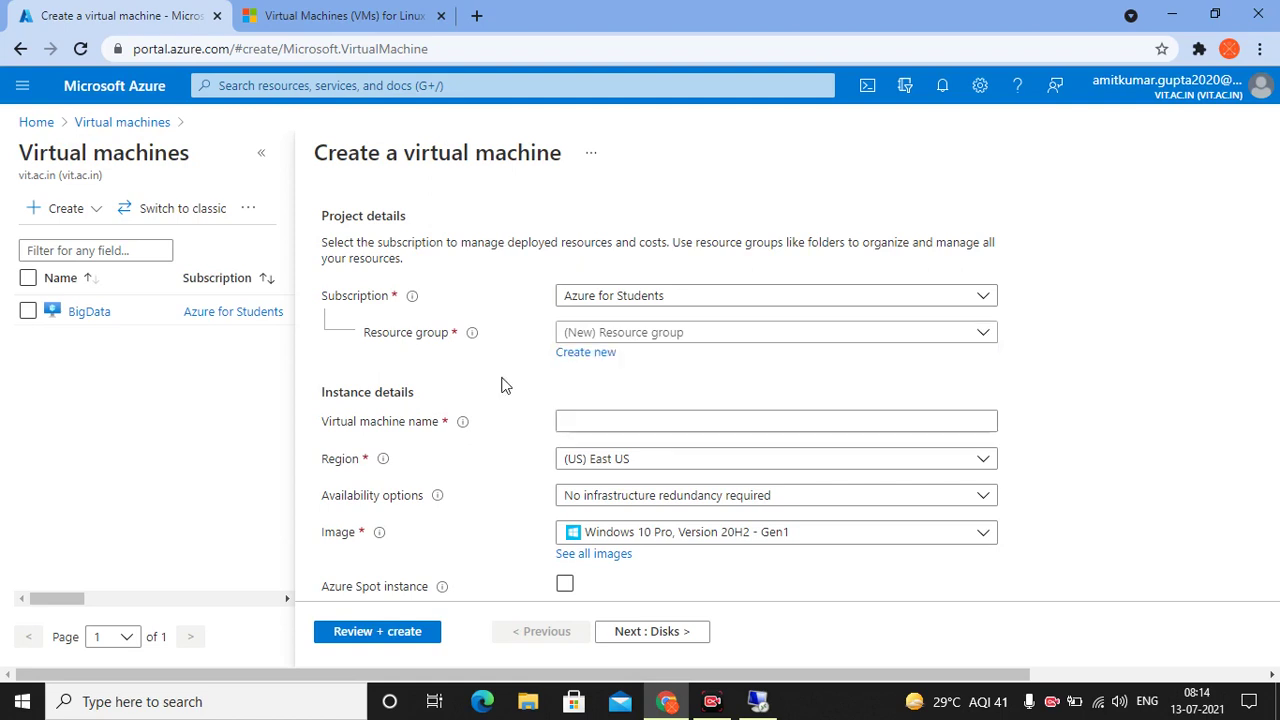
{"action": "scroll", "coordinate": [500, 383], "scroll_direction": "down", "scroll_amount": 1}
Name the machine BigData and keep the default no-redundancy availability option
{"action": "left_click", "coordinate": [586, 339]}
{"action": "scroll", "coordinate": [570, 330], "scroll_direction": "down", "scroll_amount": 1}
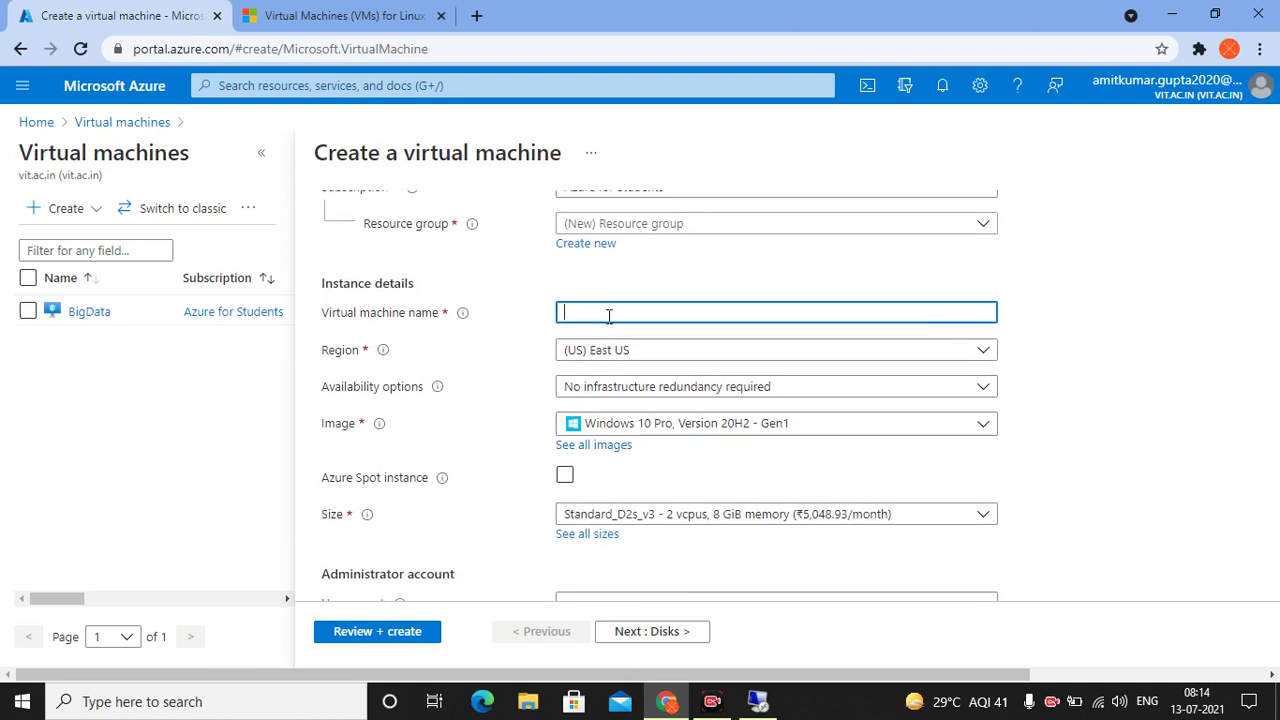
{"action": "type", "text": "Big"}
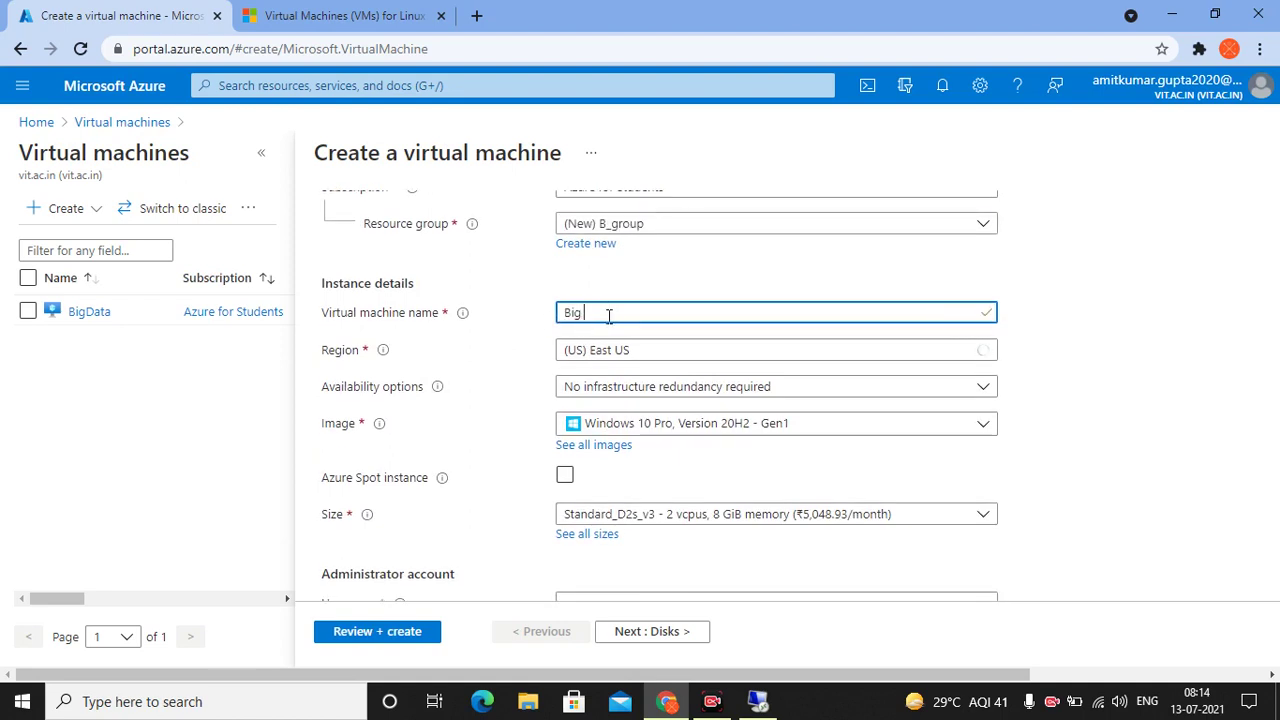
{"action": "key", "text": "BackSpace"}
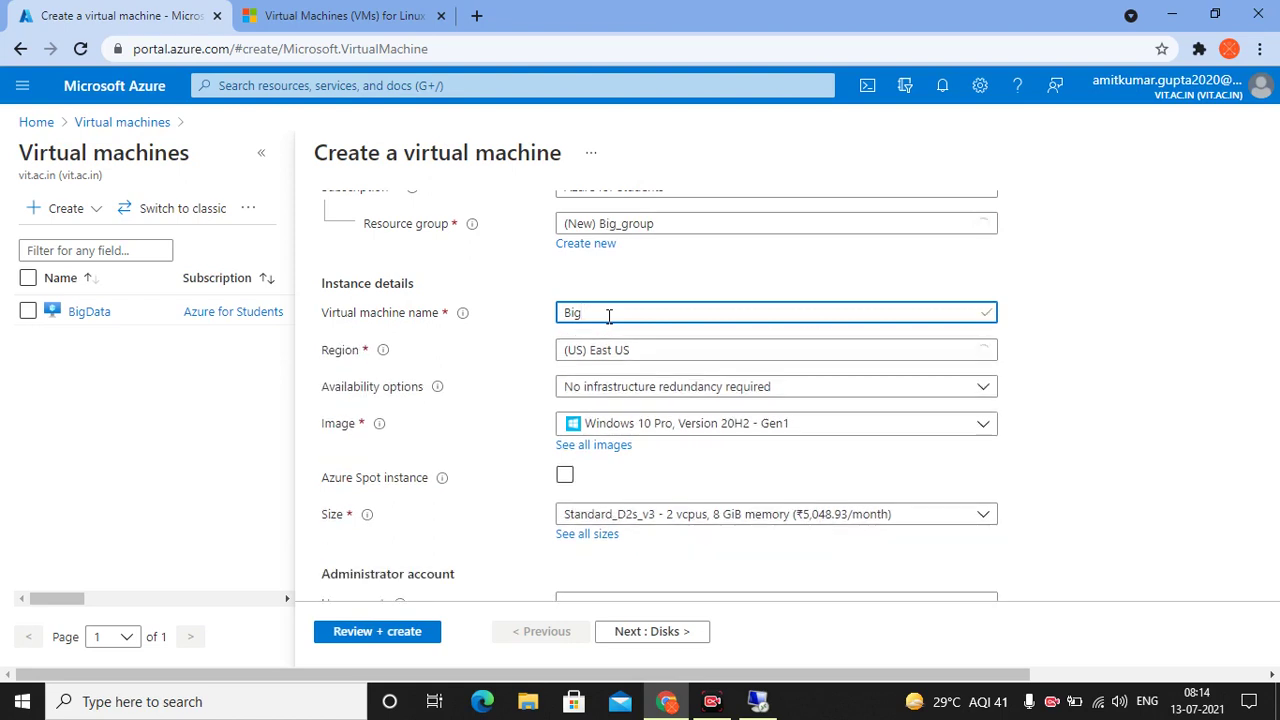
{"action": "type", "text": "Data"}
{"action": "scroll", "coordinate": [609, 318], "scroll_direction": "down", "scroll_amount": 1}
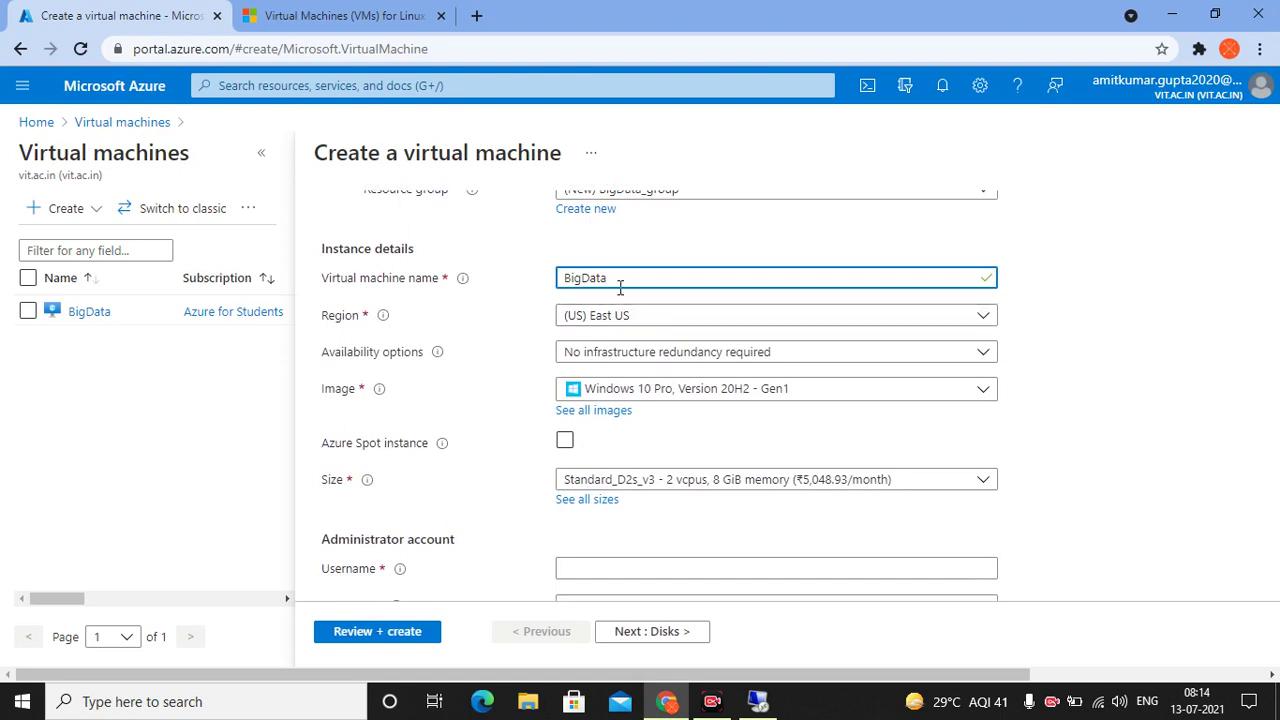
{"action": "left_click", "coordinate": [508, 297]}
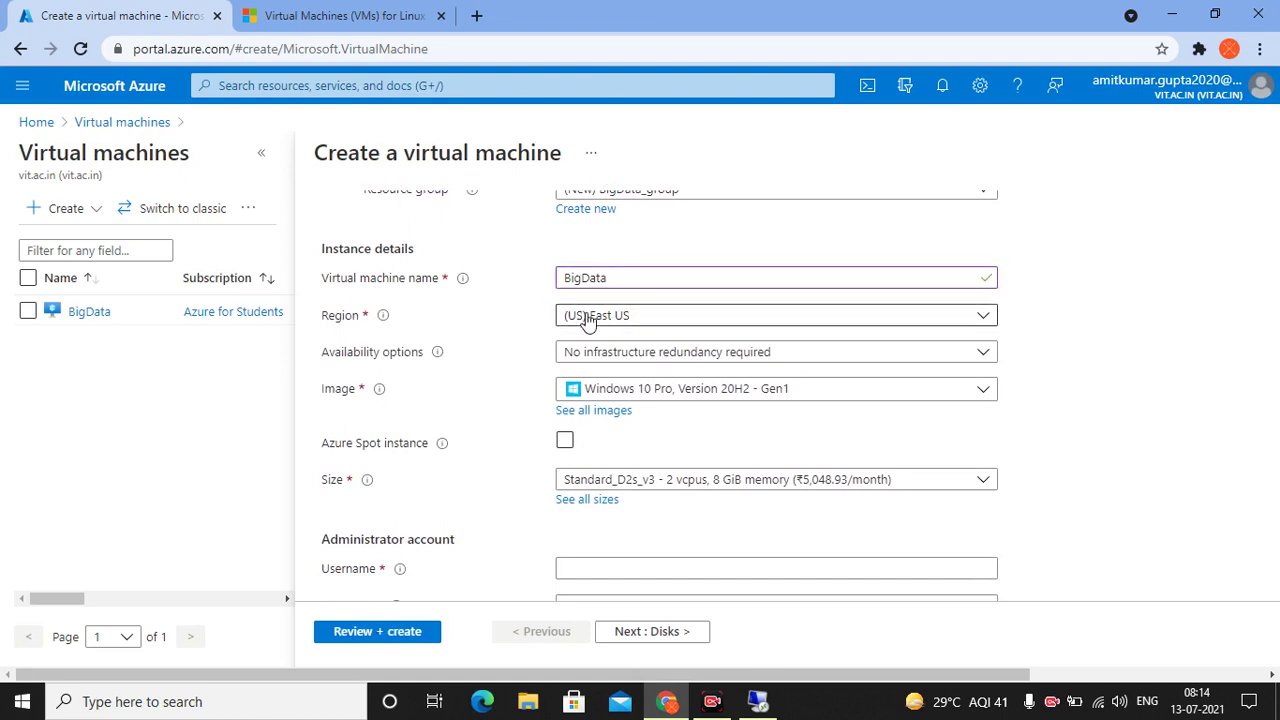
{"action": "scroll", "coordinate": [588, 320], "scroll_direction": "down", "scroll_amount": 1}
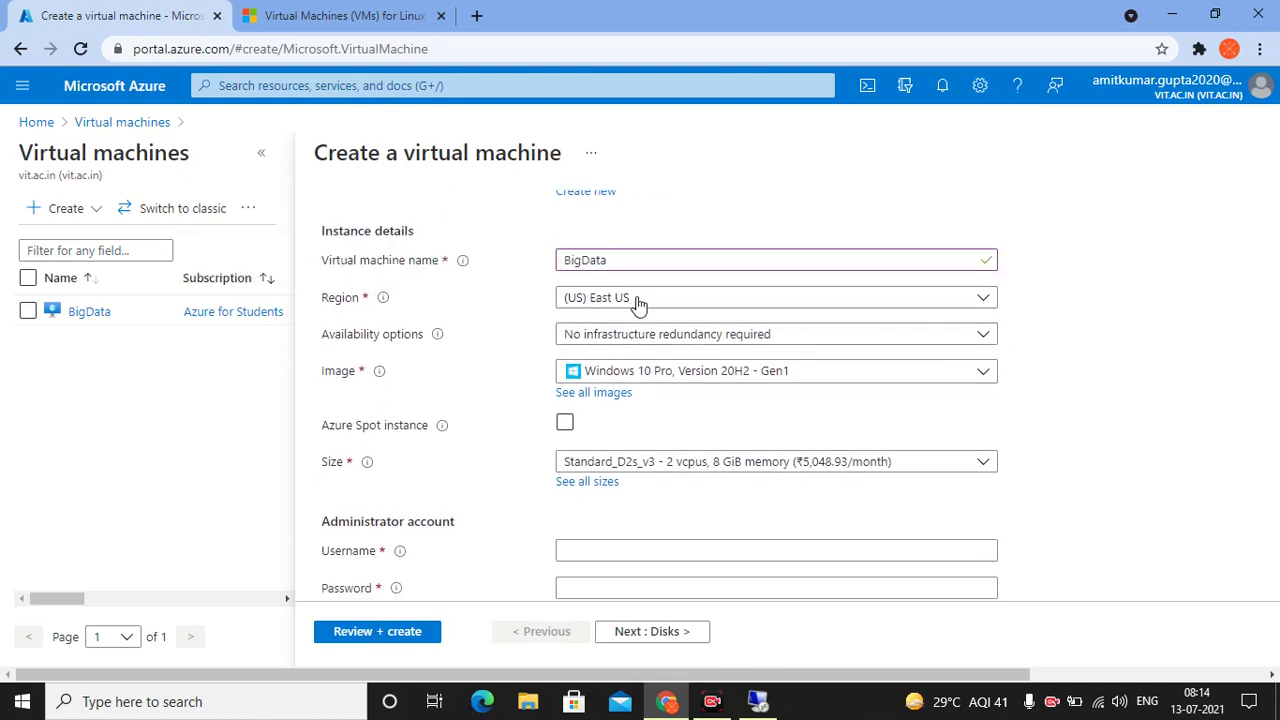
{"action": "left_click", "coordinate": [620, 259]}
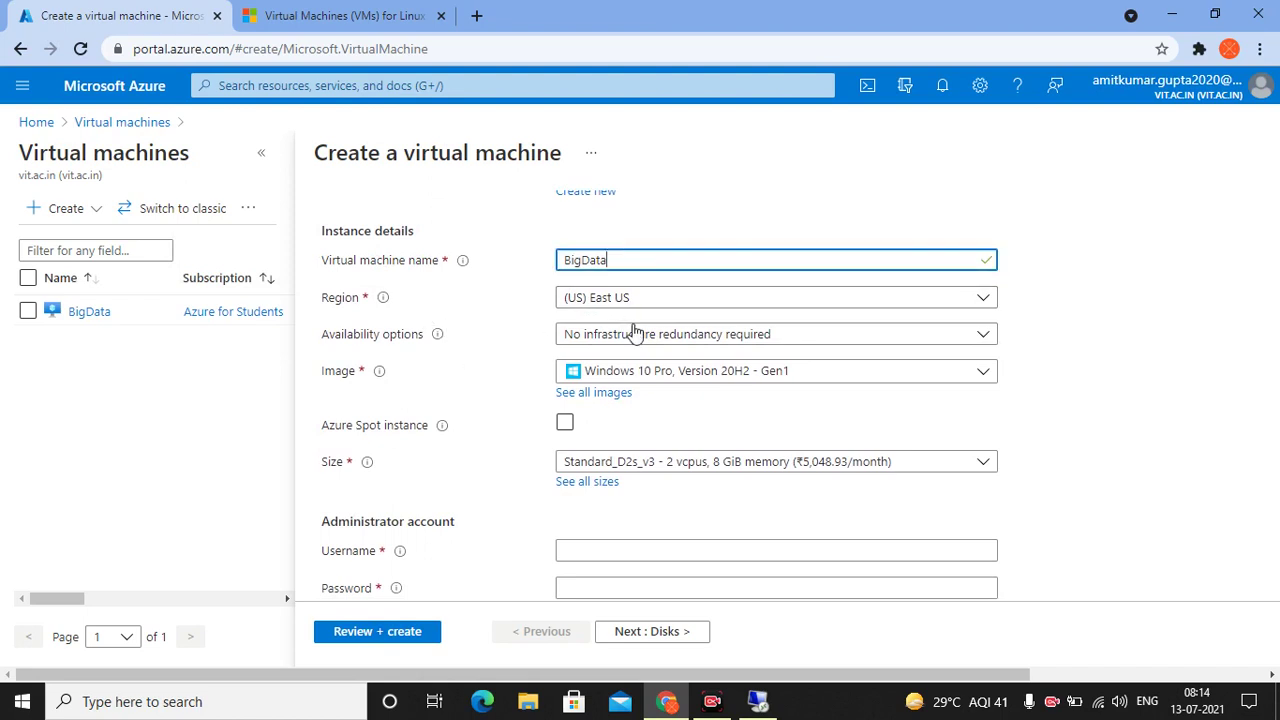
{"action": "left_click", "coordinate": [646, 345]}
{"action": "left_click", "coordinate": [648, 347]}
{"action": "left_click", "coordinate": [462, 360]}
{"action": "scroll", "coordinate": [462, 360], "scroll_direction": "down", "scroll_amount": 1}
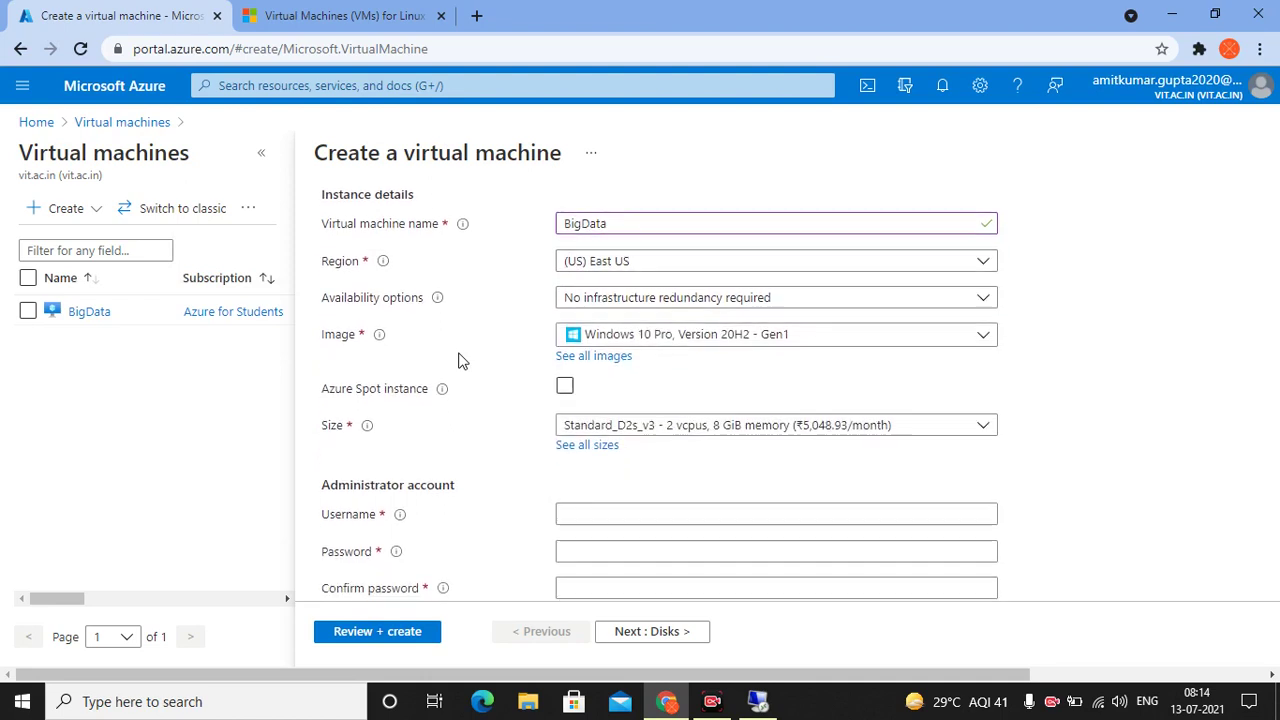
{"action": "left_click", "coordinate": [723, 346]}
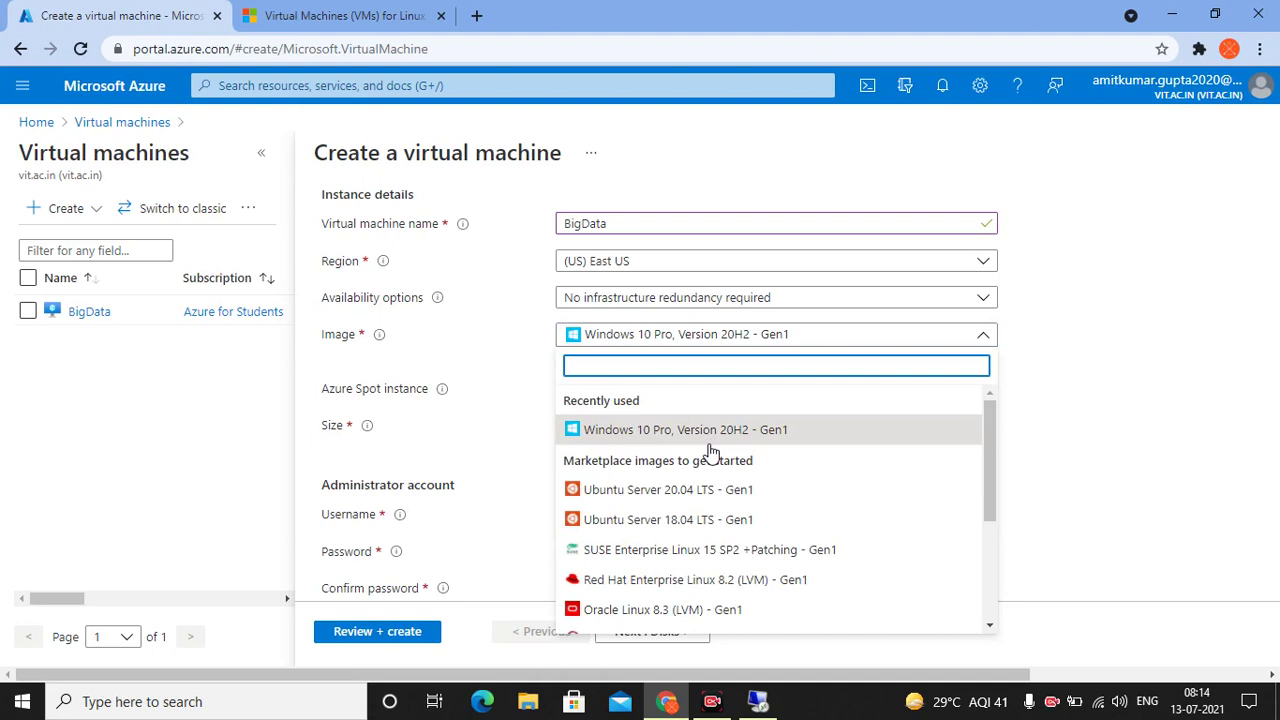
{"action": "scroll", "coordinate": [710, 450], "scroll_direction": "down", "scroll_amount": 2}
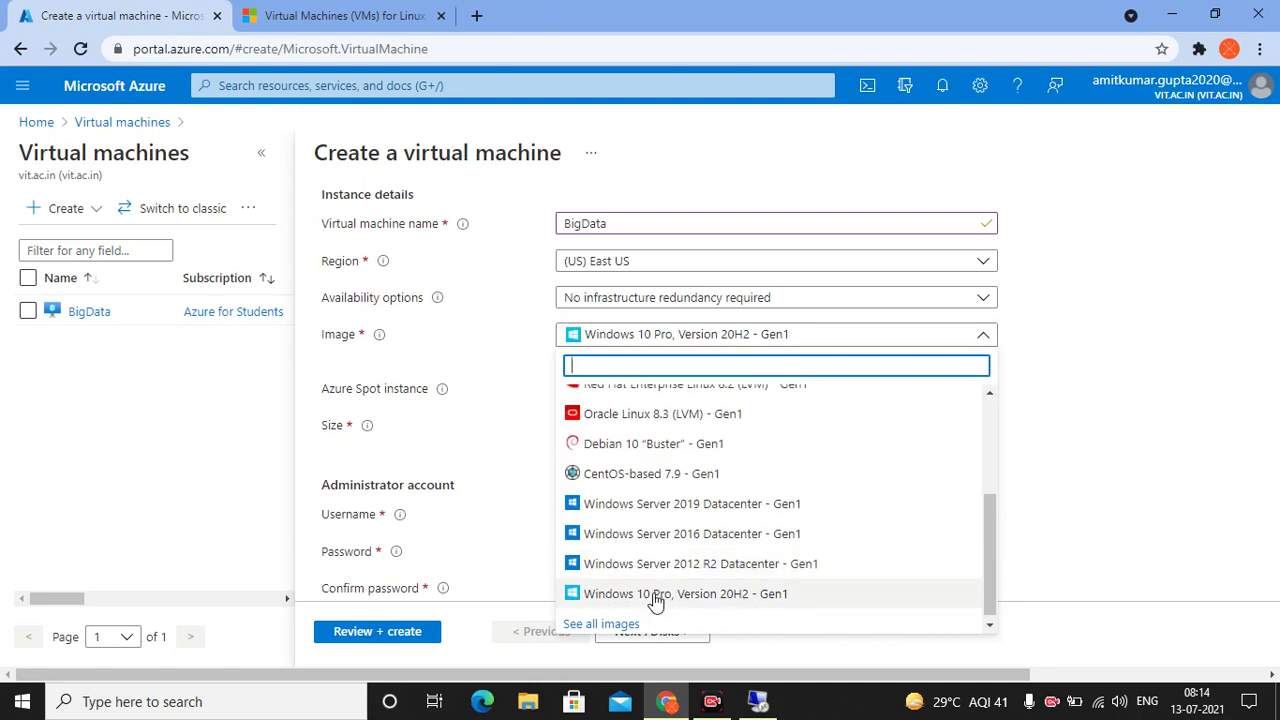
{"action": "scroll", "coordinate": [643, 503], "scroll_direction": "up", "scroll_amount": 3}
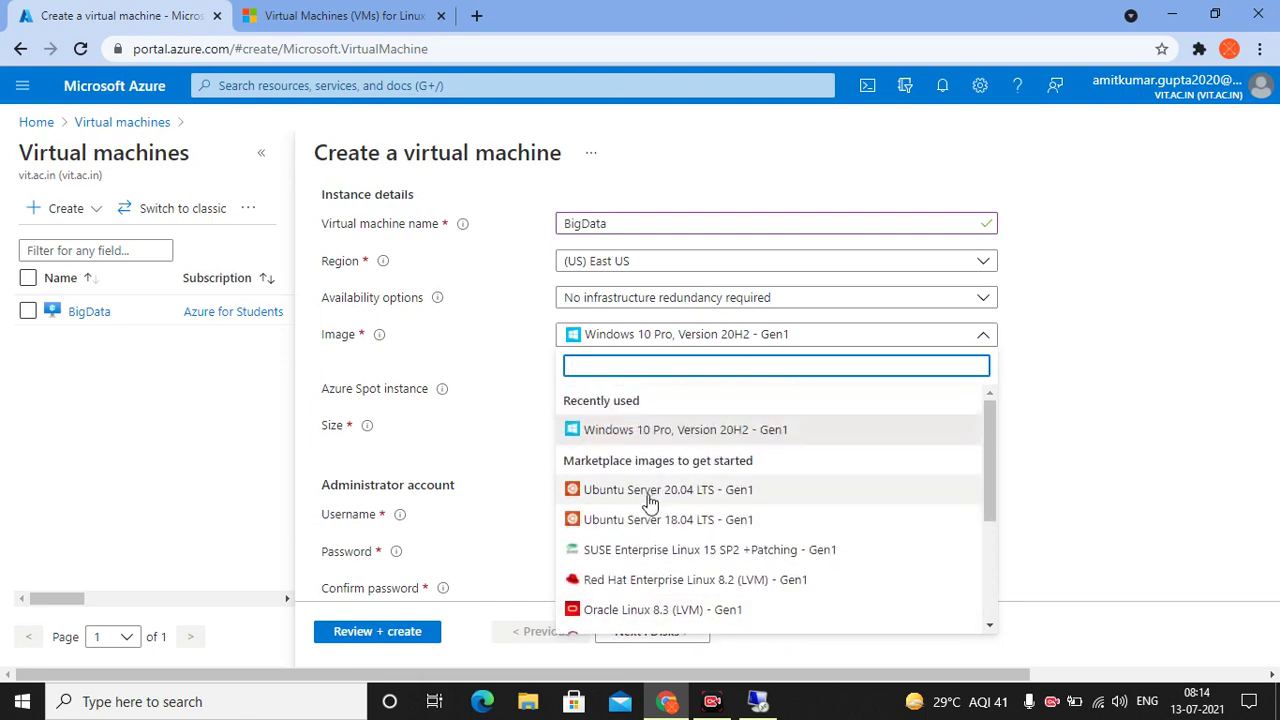
{"action": "left_click", "coordinate": [466, 363]}
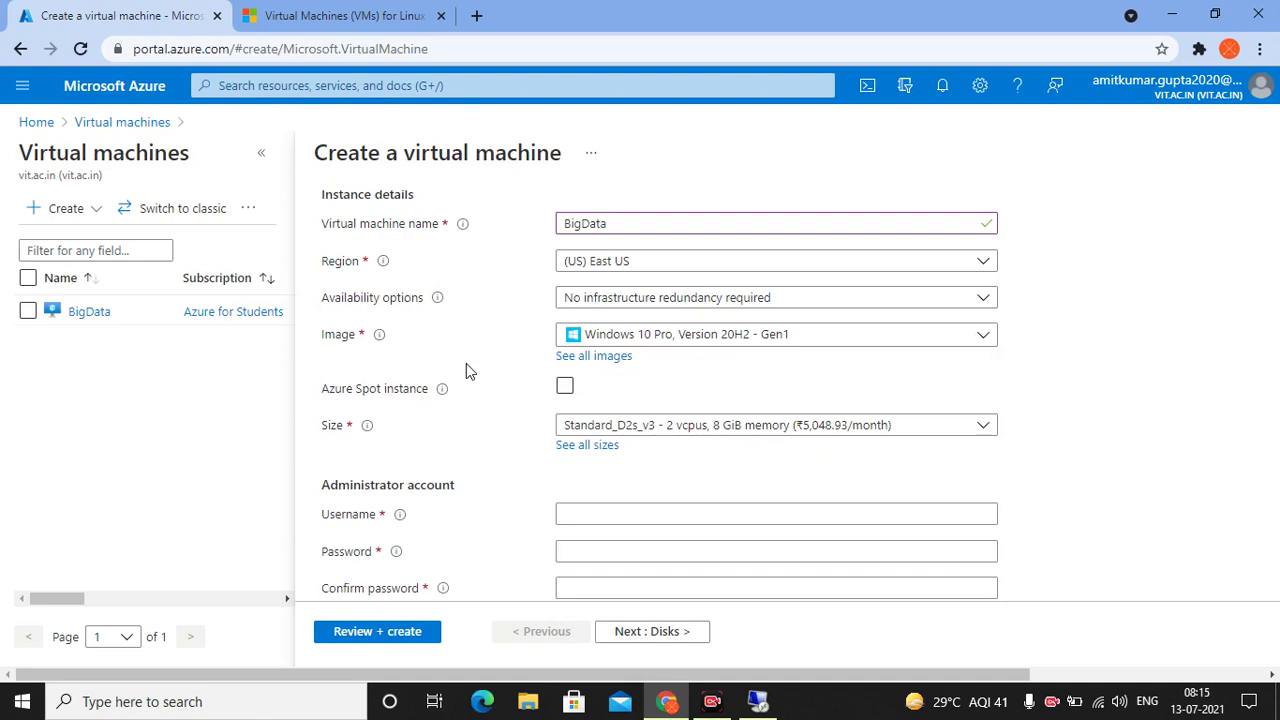
{"action": "left_click", "coordinate": [644, 432]}
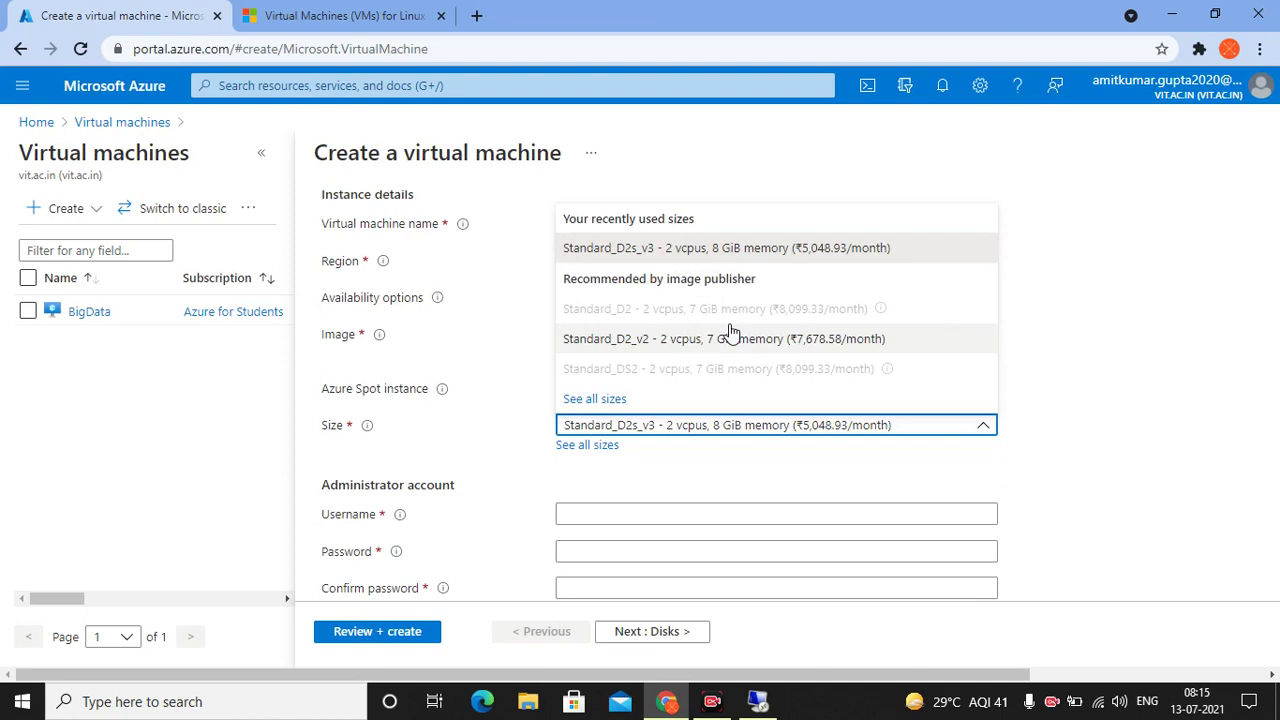
{"action": "left_click", "coordinate": [586, 400]}
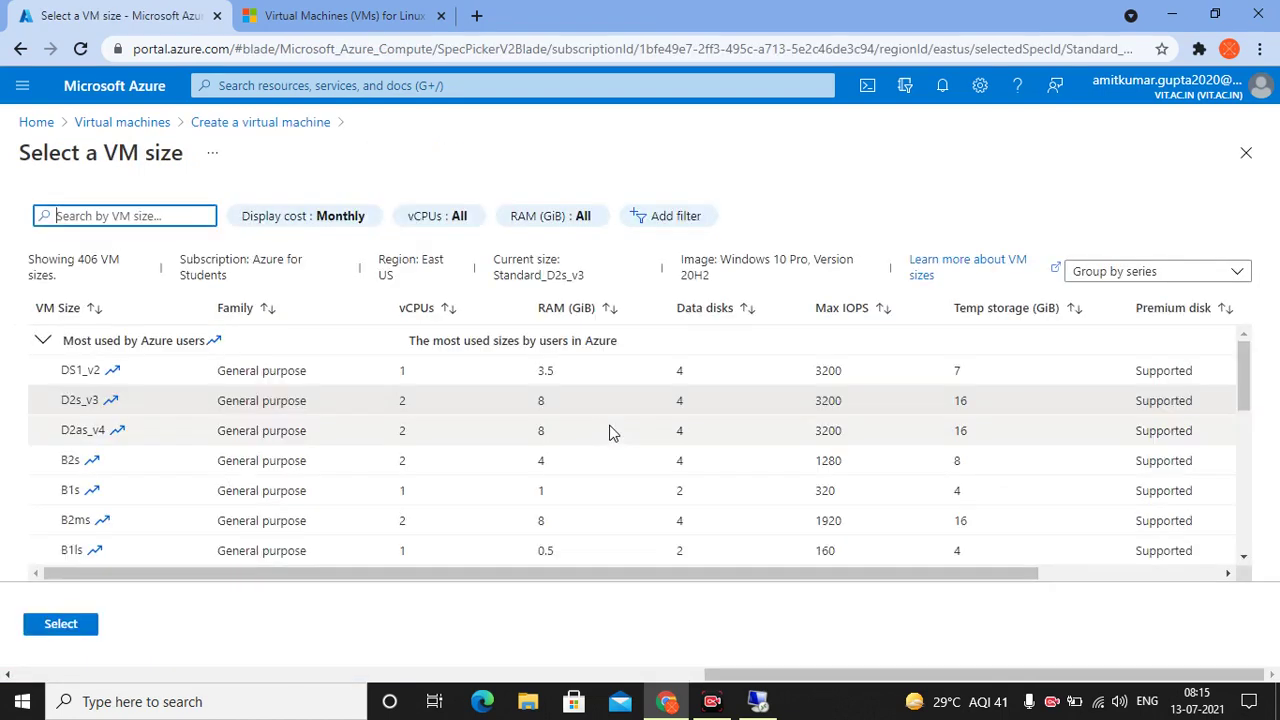
{"action": "scroll", "coordinate": [610, 432], "scroll_direction": "down", "scroll_amount": 1}
{"action": "scroll", "coordinate": [613, 432], "scroll_direction": "down", "scroll_amount": 1}
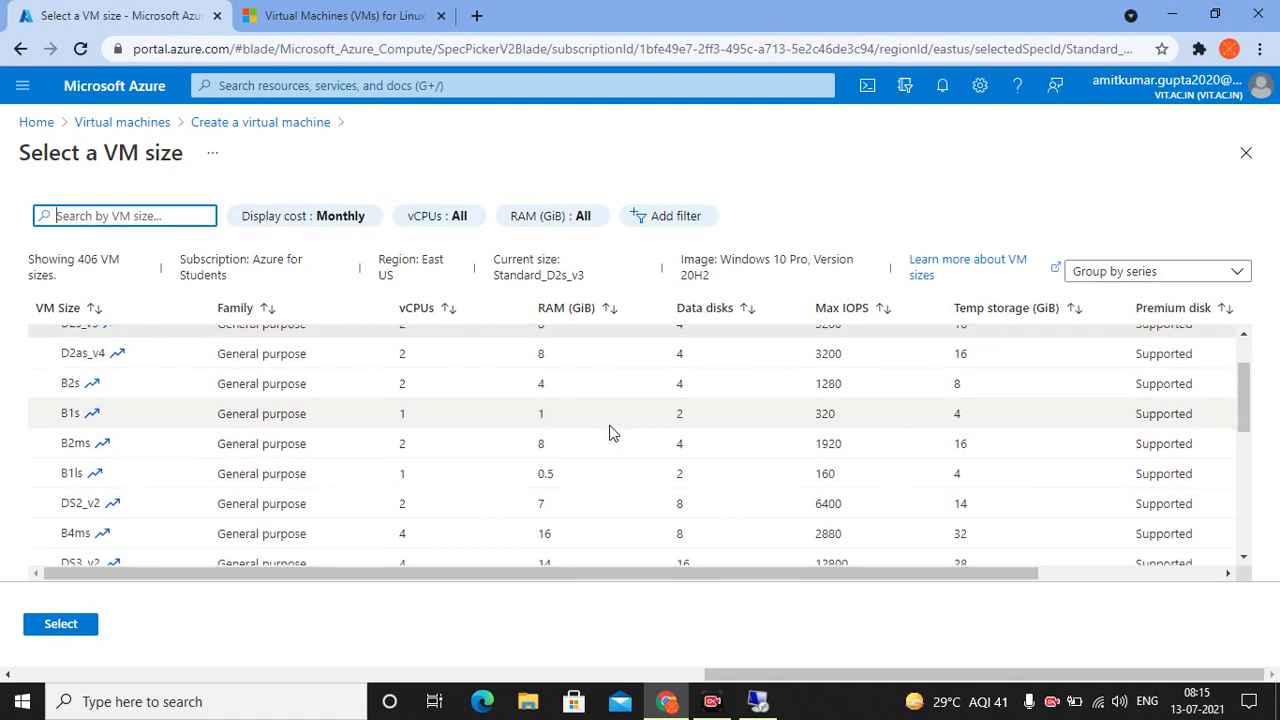
{"action": "scroll", "coordinate": [612, 428], "scroll_direction": "down", "scroll_amount": 3}
{"action": "scroll", "coordinate": [612, 425], "scroll_direction": "up", "scroll_amount": 5}
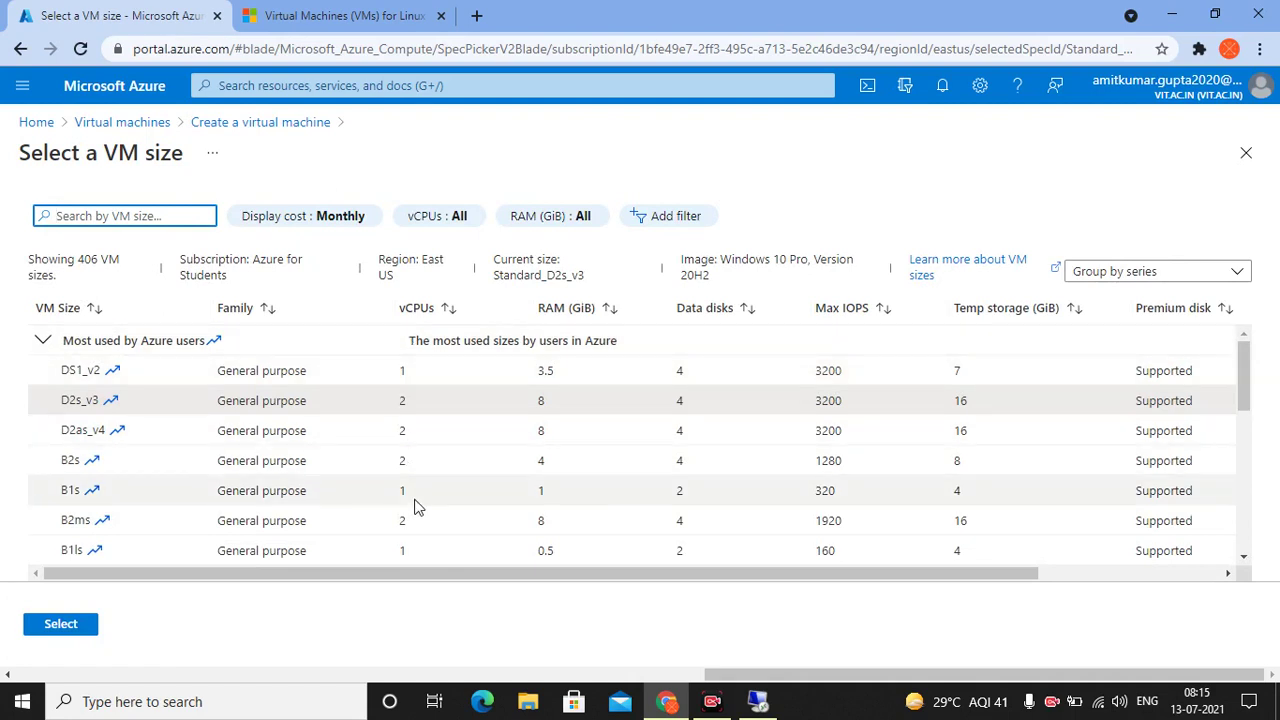
{"action": "scroll", "coordinate": [417, 505], "scroll_direction": "down", "scroll_amount": 2}
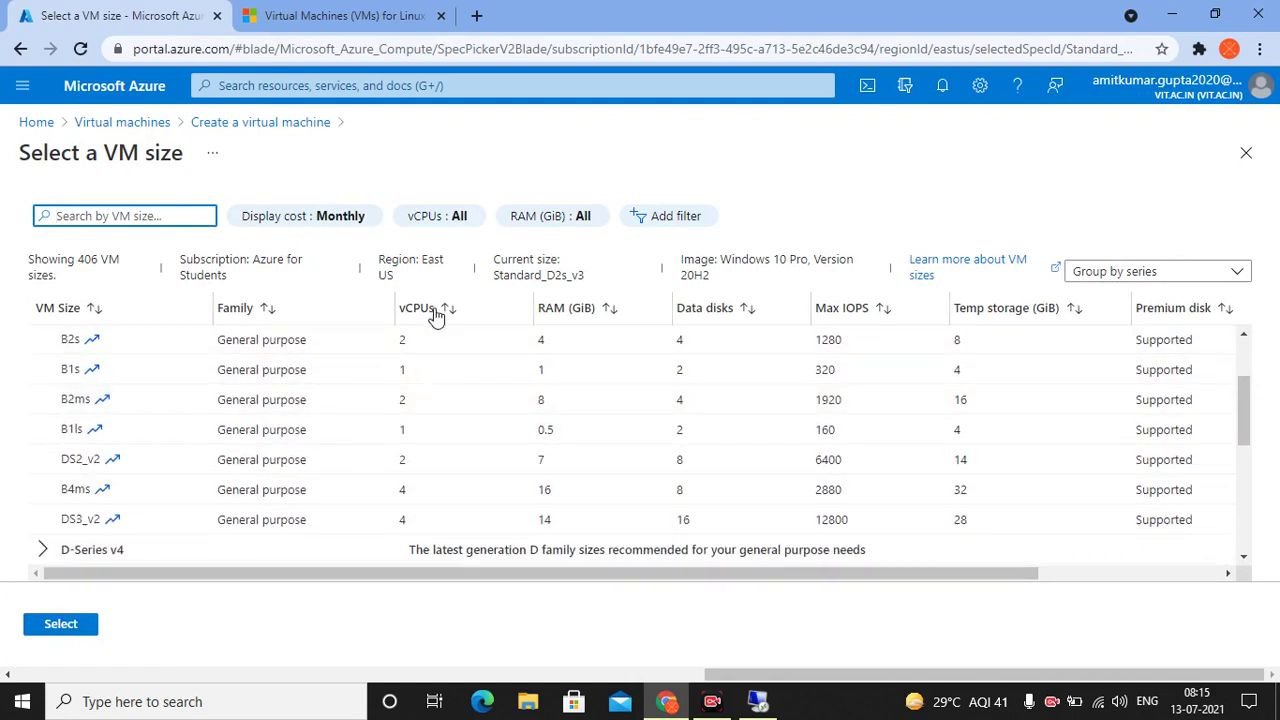
{"action": "scroll", "coordinate": [265, 418], "scroll_direction": "up", "scroll_amount": 2}
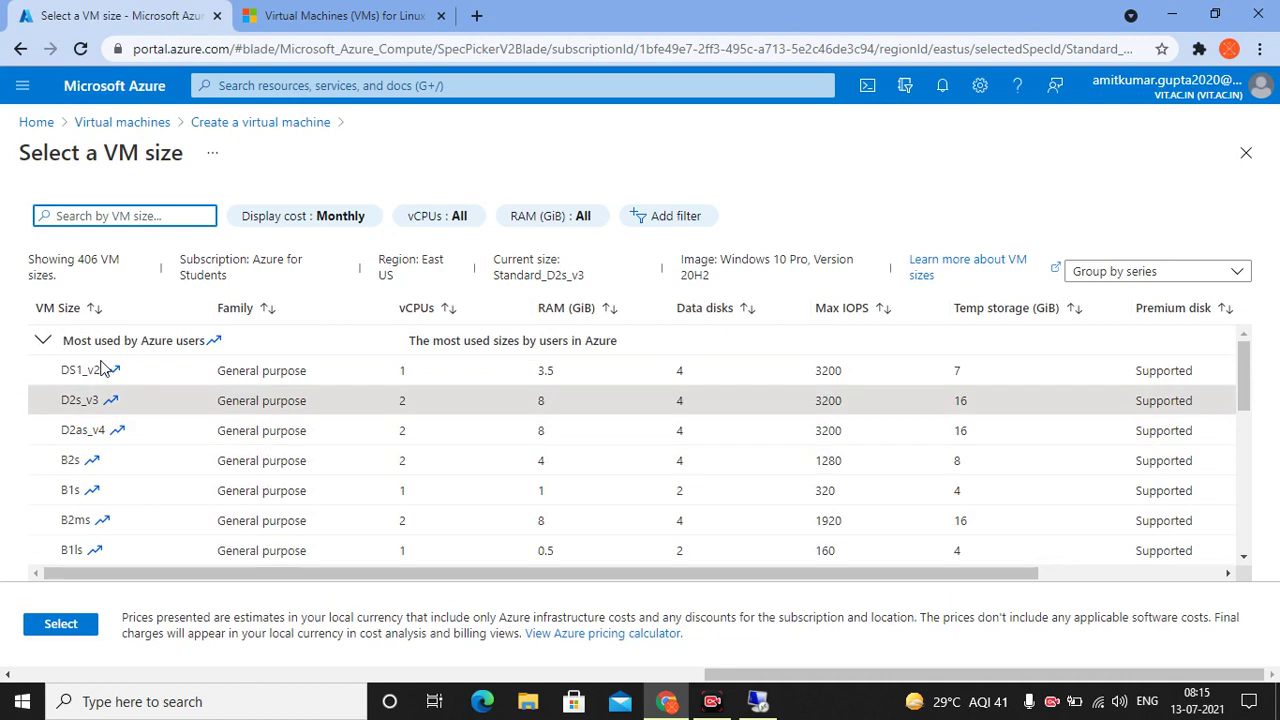
{"action": "scroll", "coordinate": [1074, 433], "scroll_direction": "right", "scroll_amount": 3}
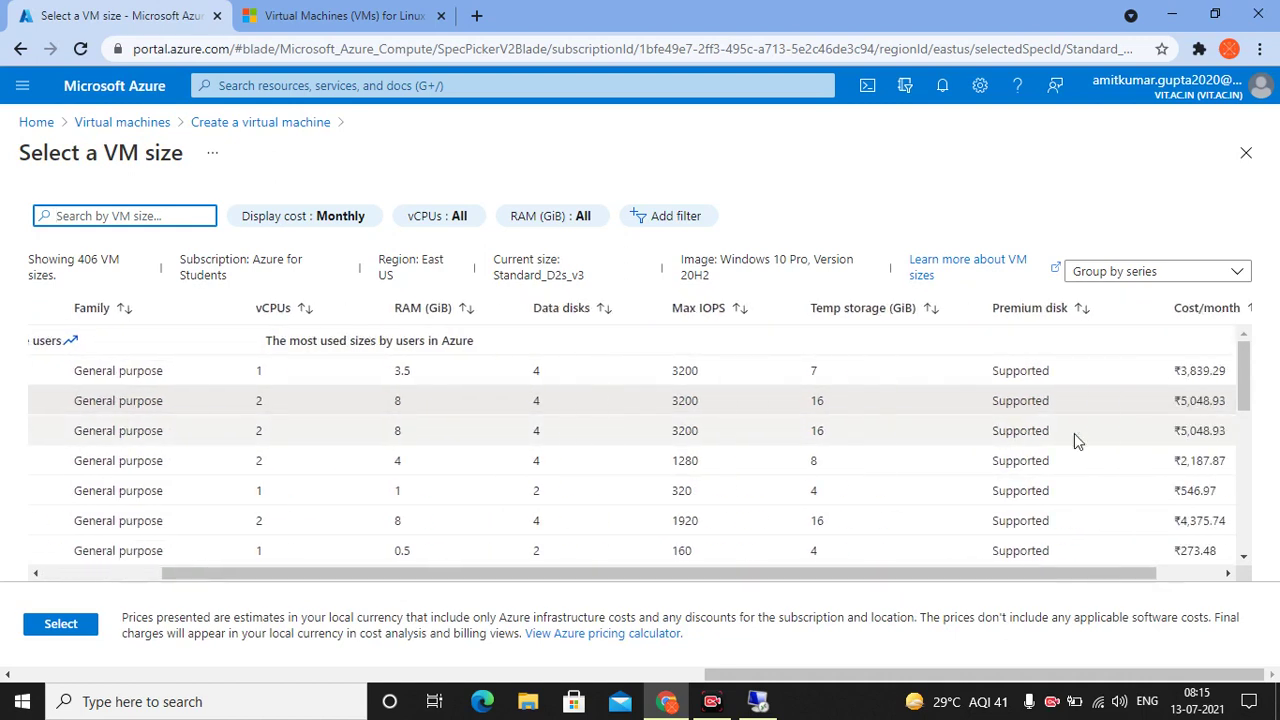
{"action": "left_click_drag", "start_coordinate": [1112, 370], "coordinate": [1118, 487]}
{"action": "right_click", "coordinate": [1118, 488]}
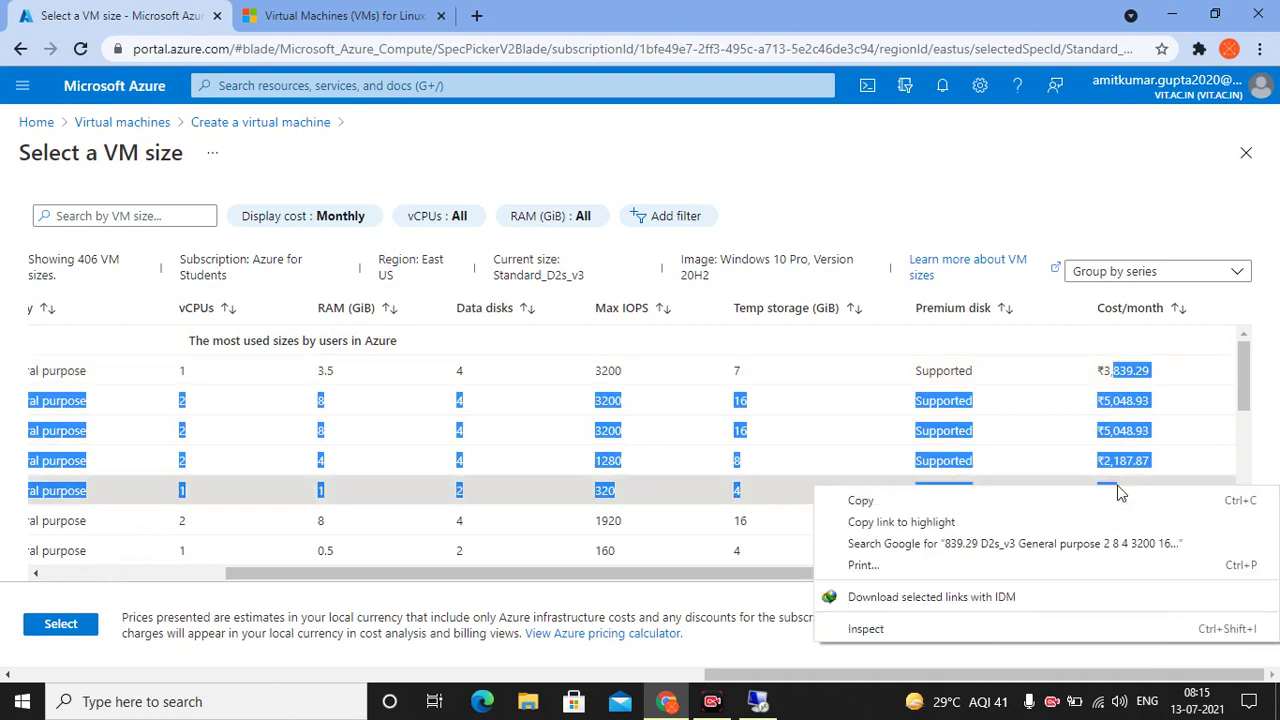
{"action": "left_click", "coordinate": [1012, 443]}
{"action": "scroll", "coordinate": [1012, 443], "scroll_direction": "down", "scroll_amount": 1}
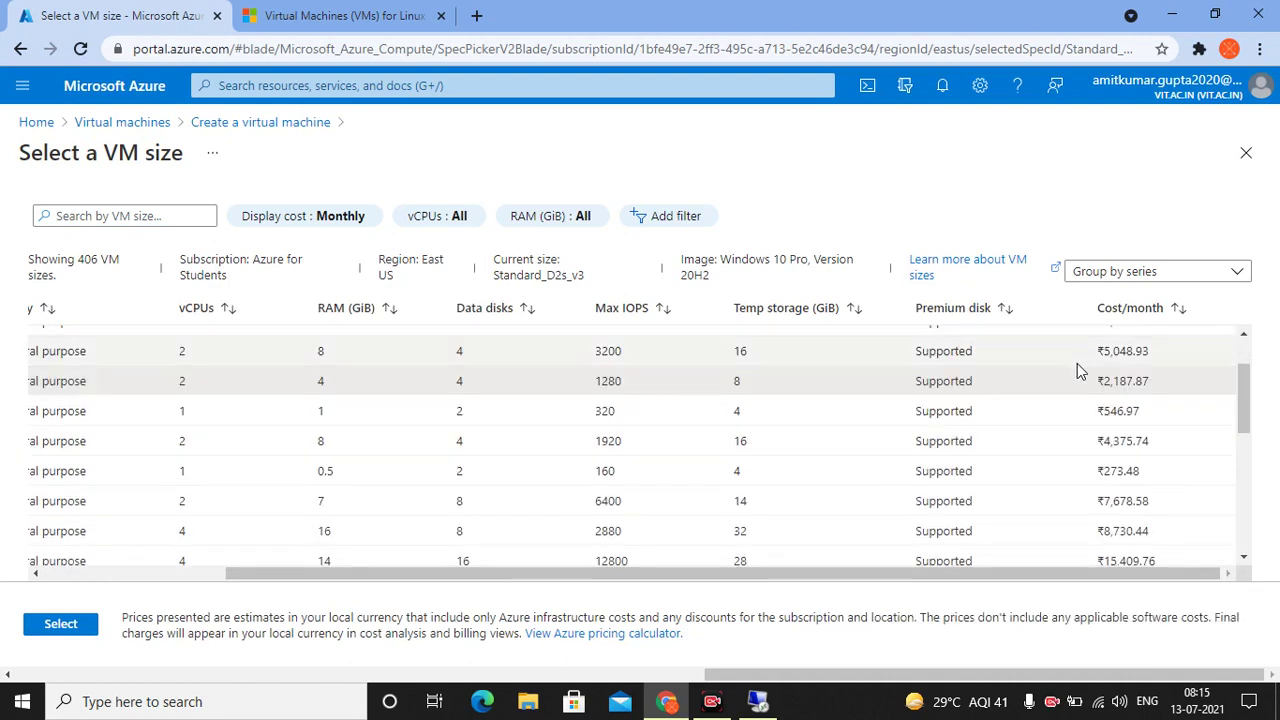
{"action": "scroll", "coordinate": [1077, 366], "scroll_direction": "up", "scroll_amount": 1}
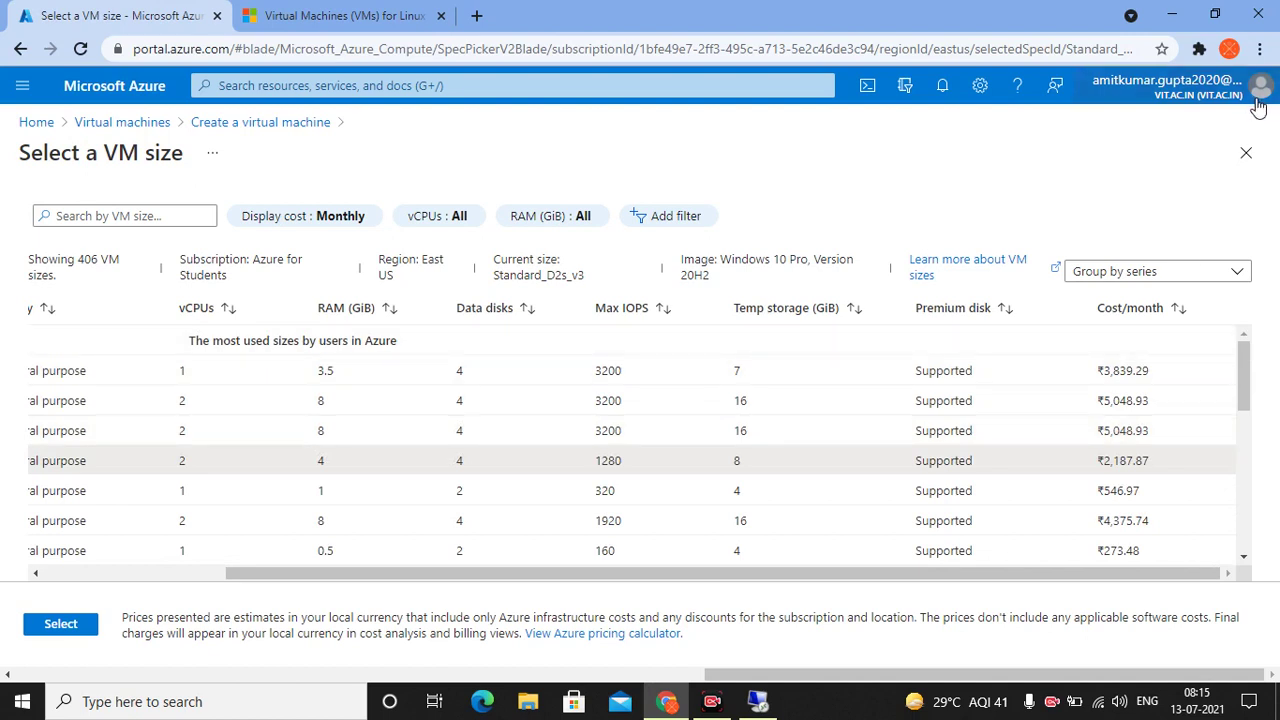
{"action": "left_click", "coordinate": [1258, 107]}
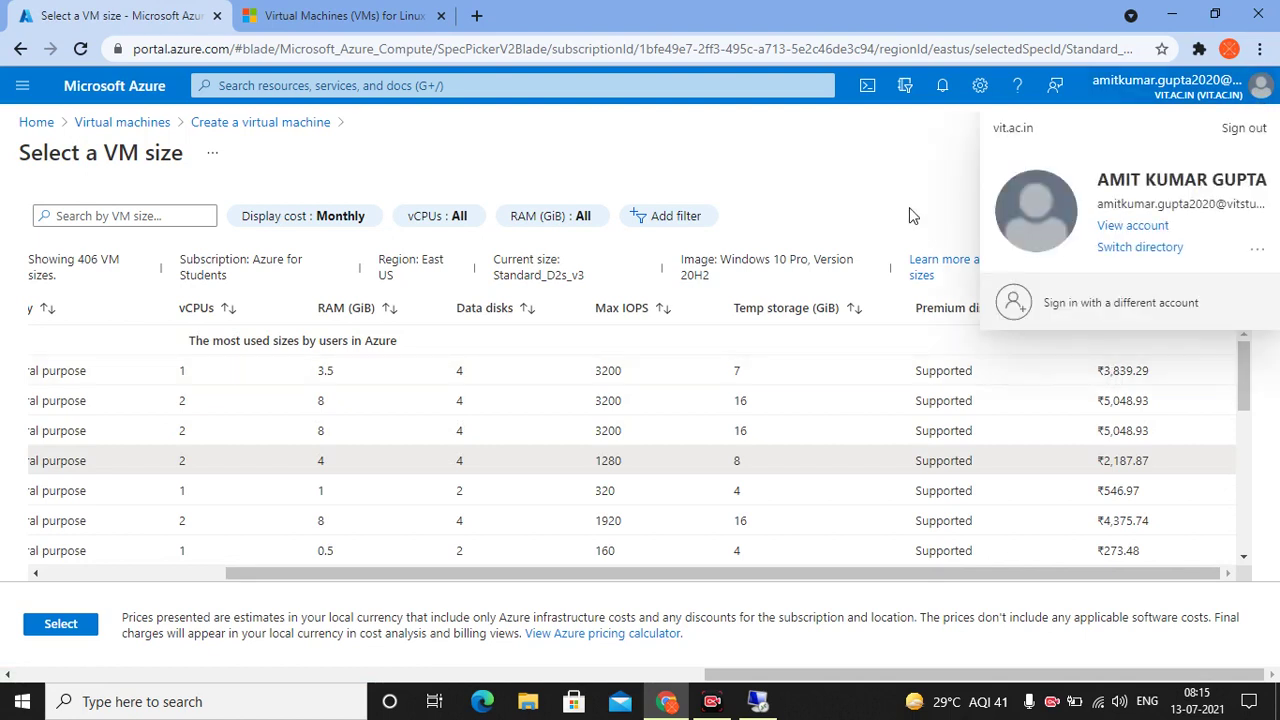
{"action": "left_click", "coordinate": [1088, 393]}
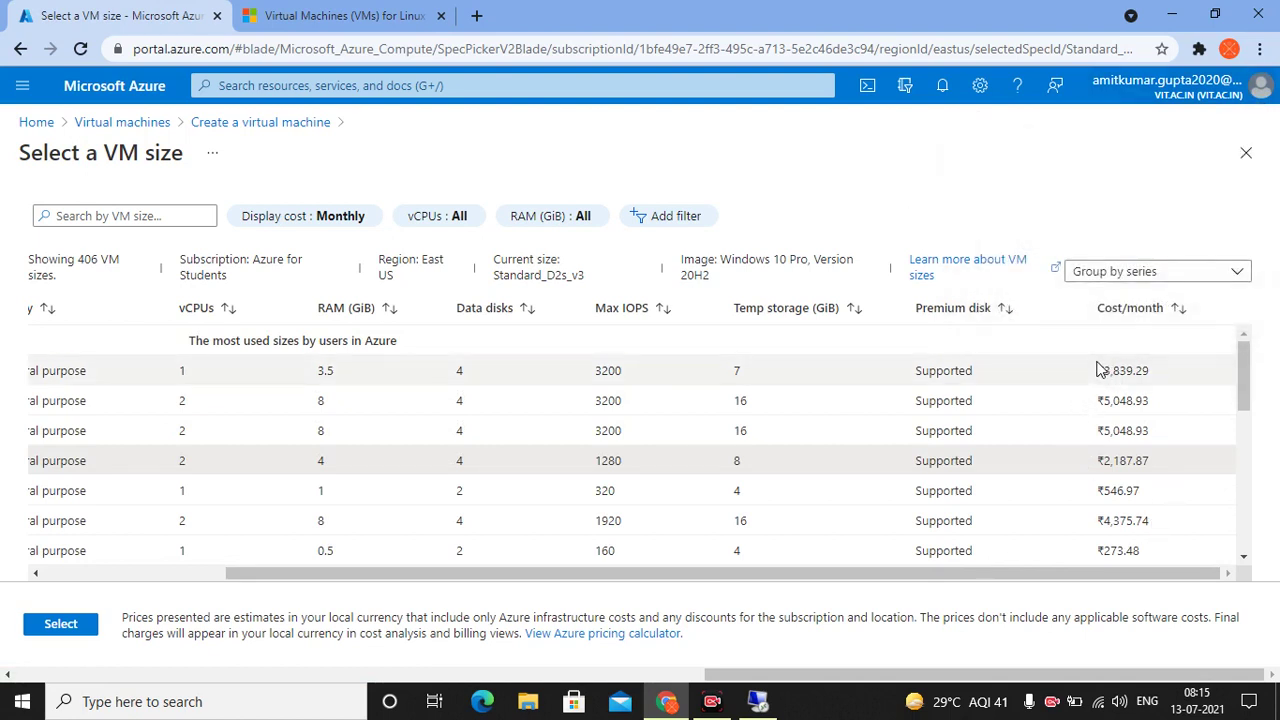
{"action": "left_click_drag", "start_coordinate": [1099, 372], "coordinate": [1157, 379]}
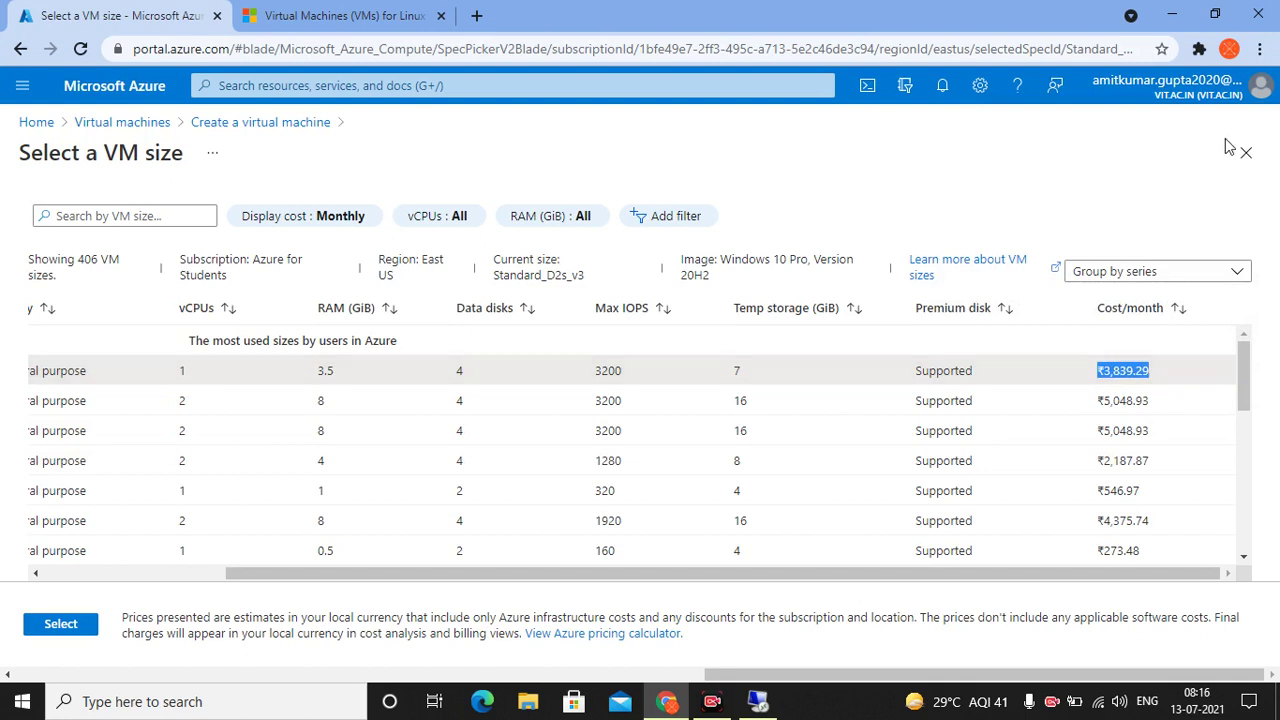
{"action": "scroll", "coordinate": [1068, 433], "scroll_direction": "down", "scroll_amount": 2}
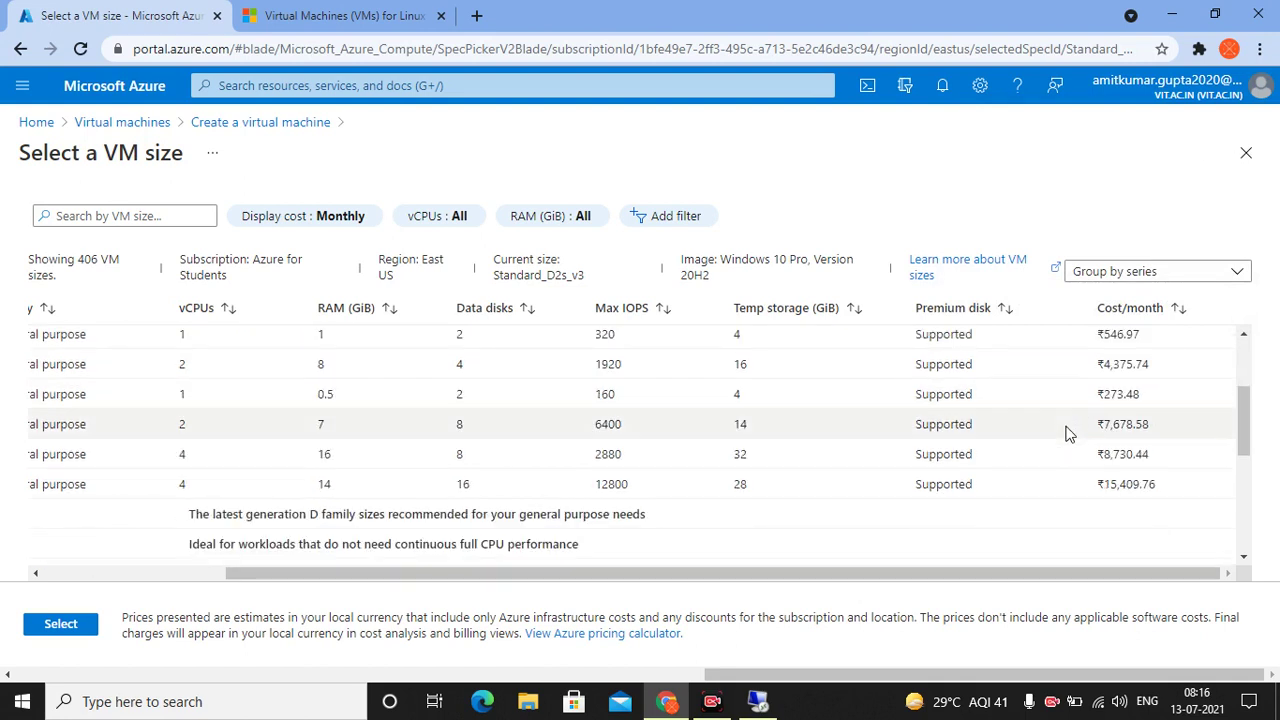
{"action": "scroll", "coordinate": [760, 380], "scroll_direction": "left", "scroll_amount": 2}
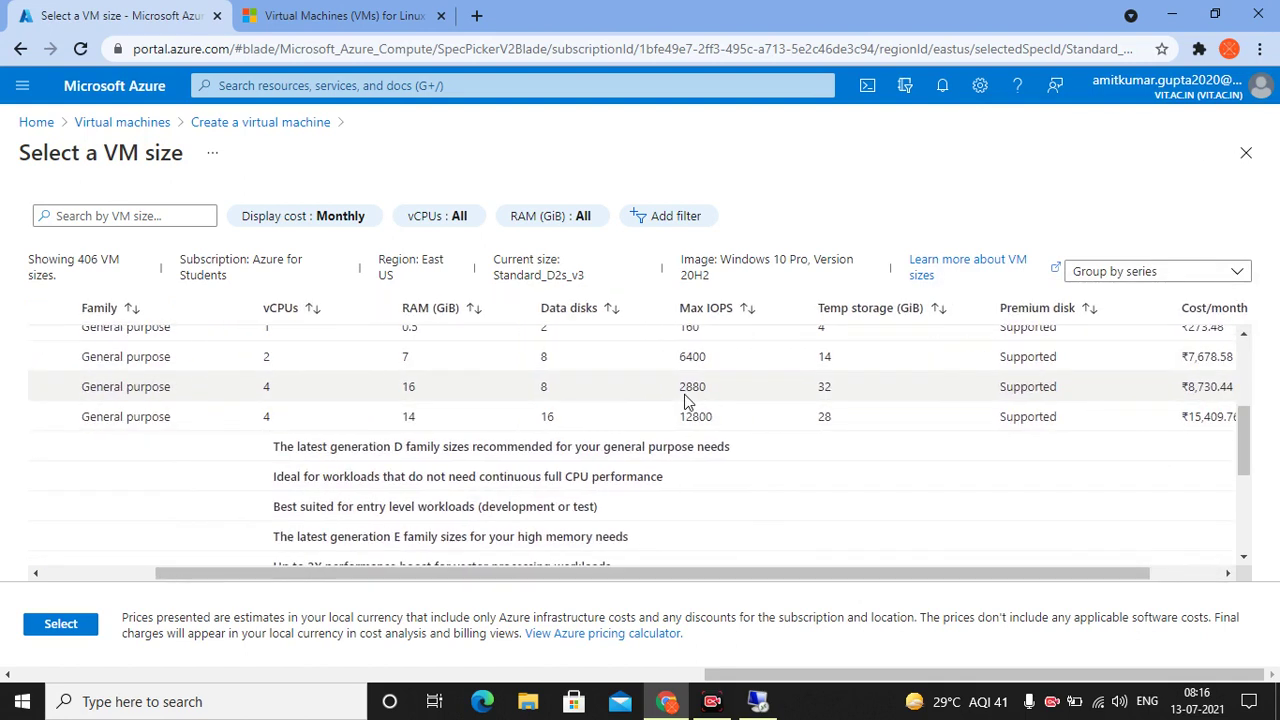
{"action": "scroll", "coordinate": [700, 390], "scroll_direction": "up", "scroll_amount": 3}
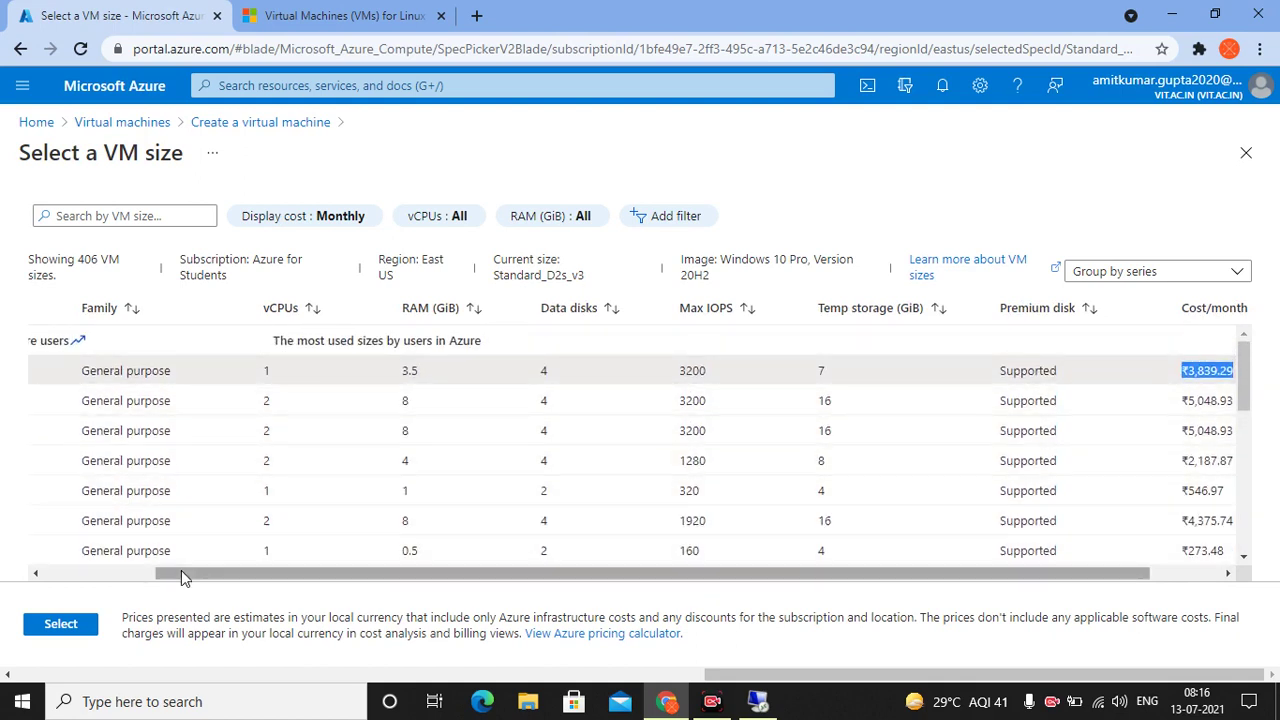
{"action": "left_click", "coordinate": [154, 124]}
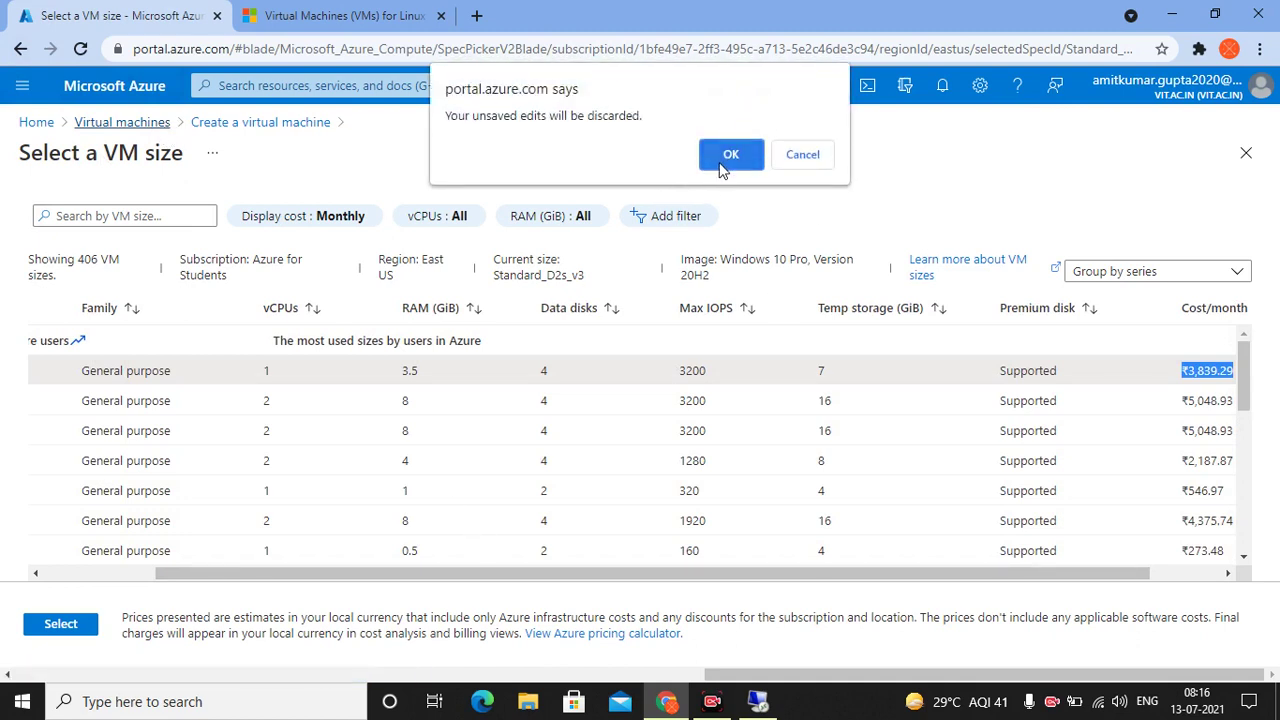
{"action": "left_click", "coordinate": [805, 155]}
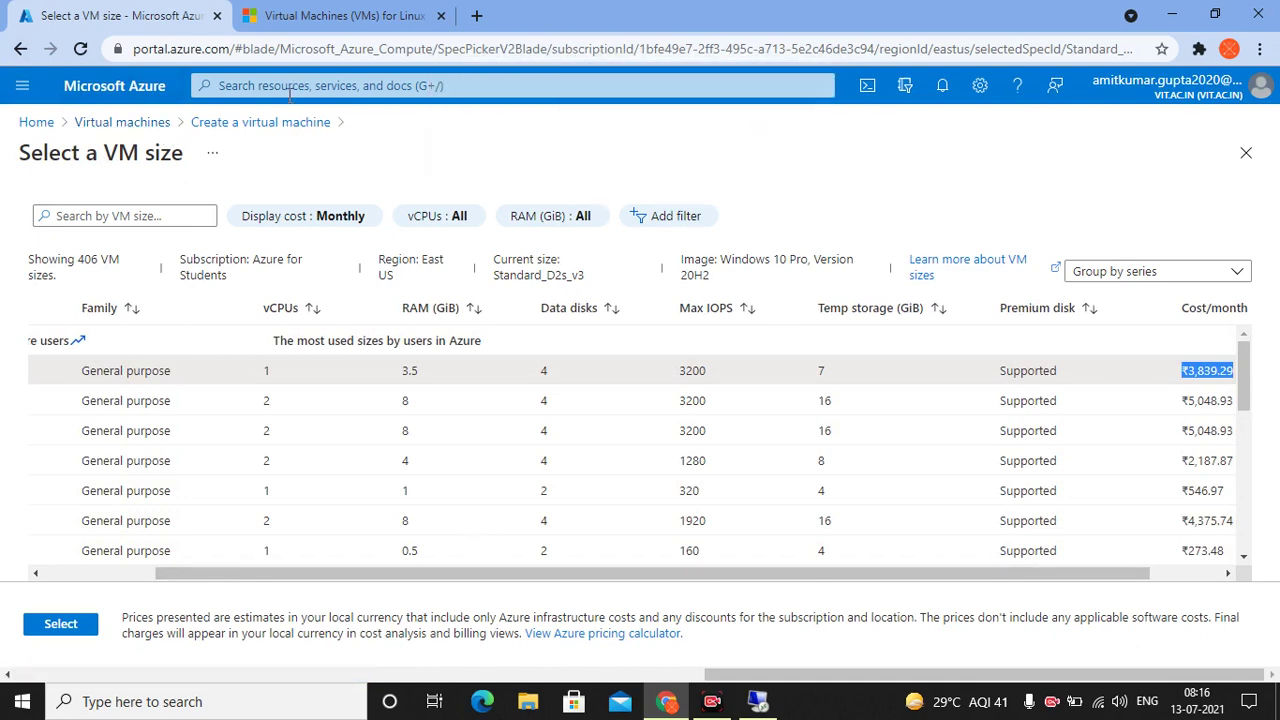
{"action": "left_click", "coordinate": [262, 122]}
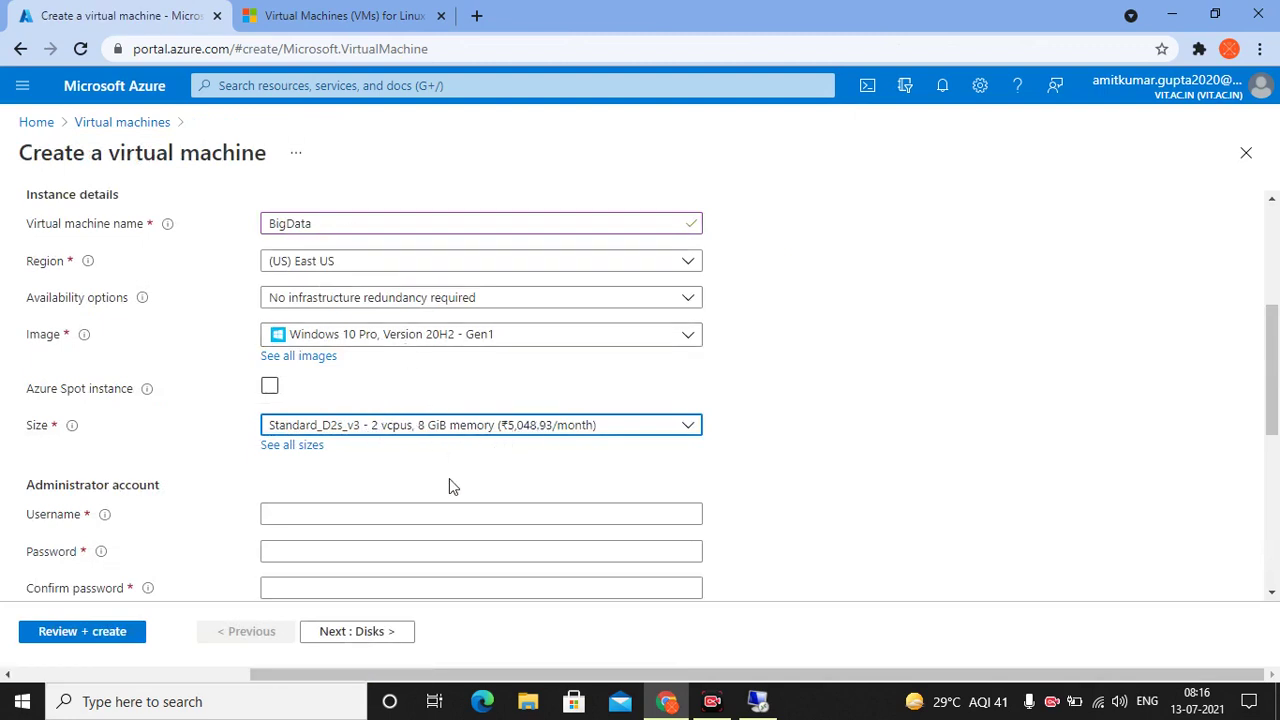
{"action": "scroll", "coordinate": [449, 478], "scroll_direction": "down", "scroll_amount": 2}
{"action": "left_click", "coordinate": [331, 375]}
{"action": "left_click", "coordinate": [300, 414]}
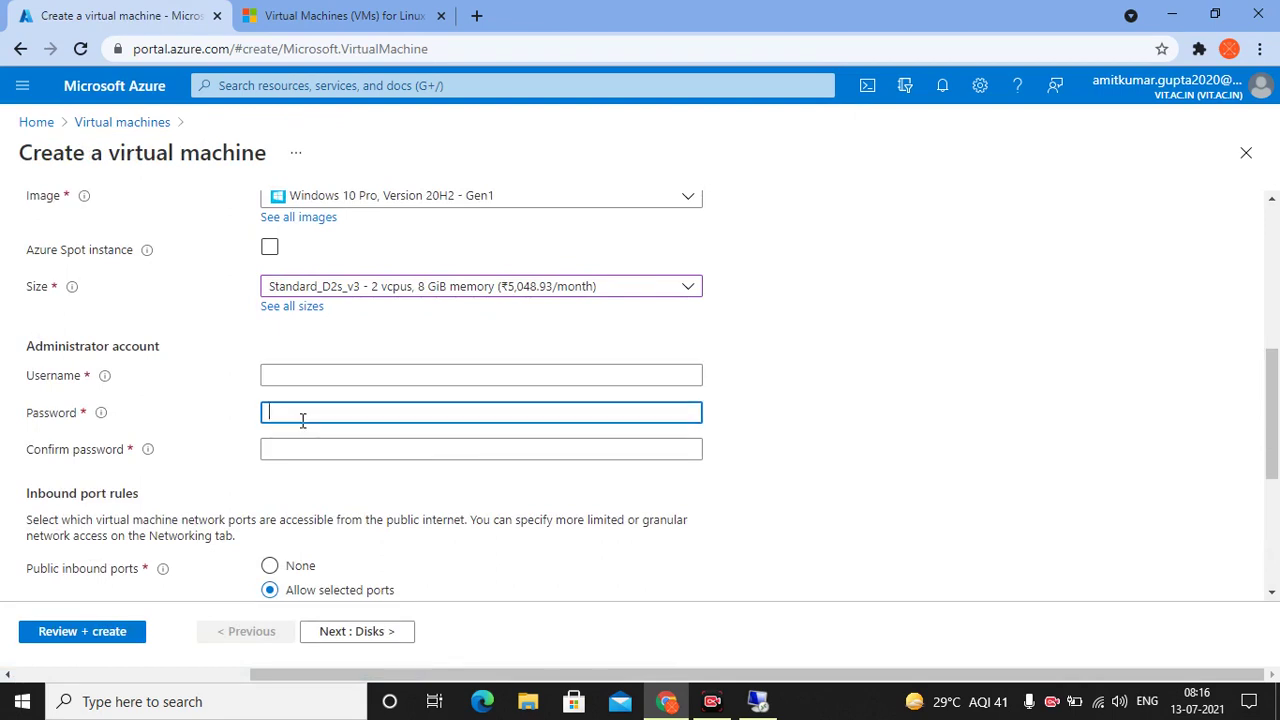
{"action": "left_click", "coordinate": [294, 378]}
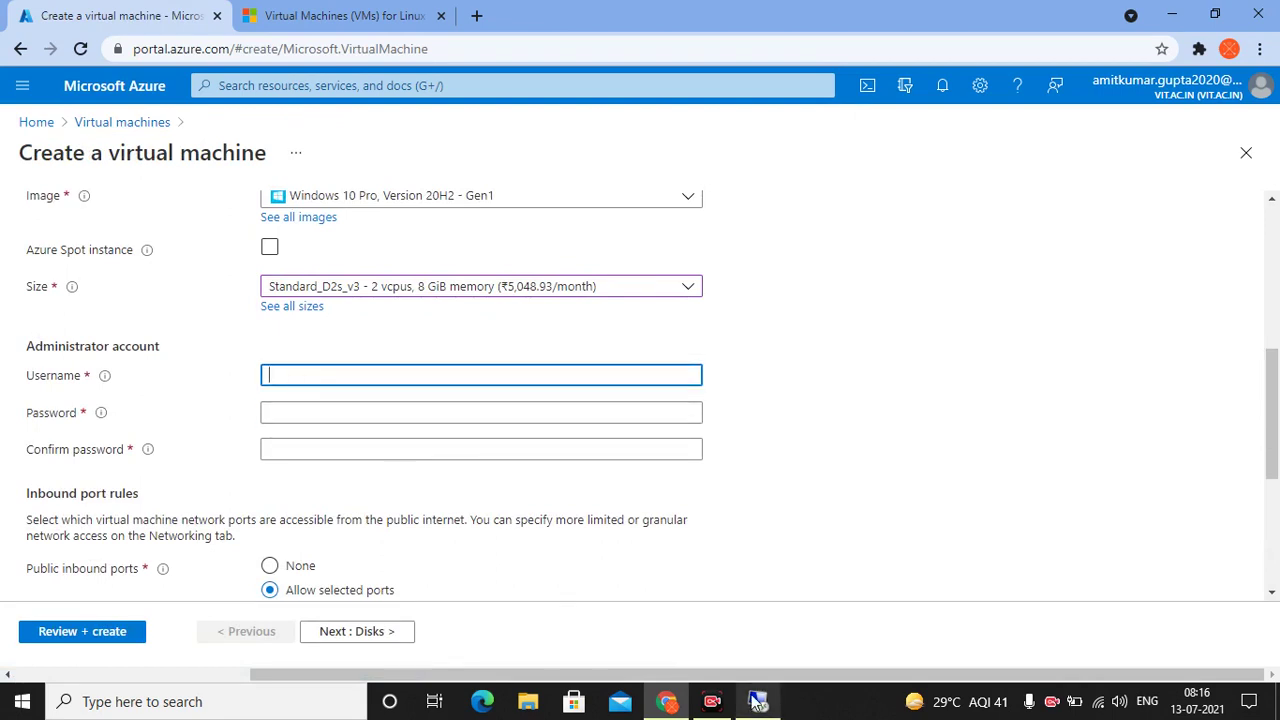
Maximize the remote session and finish the Android SDK install, applying the settings with OK
{"action": "left_click", "coordinate": [757, 701]}
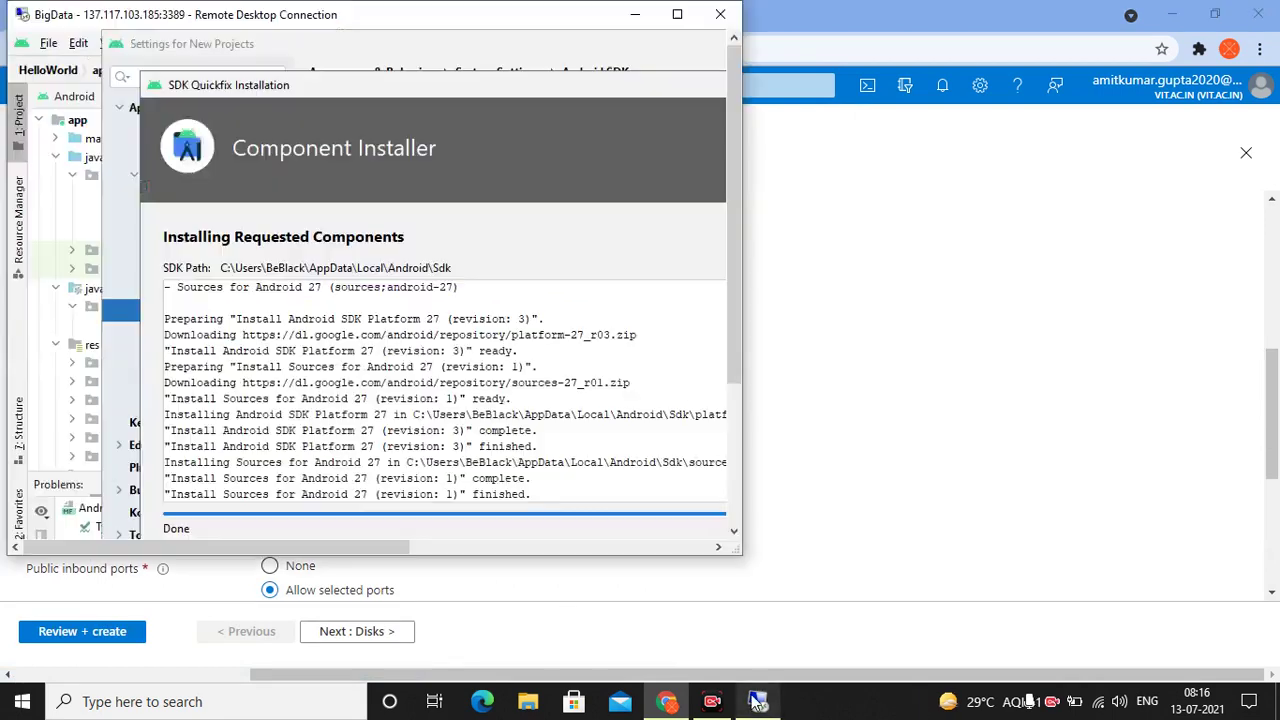
{"action": "left_click", "coordinate": [677, 14]}
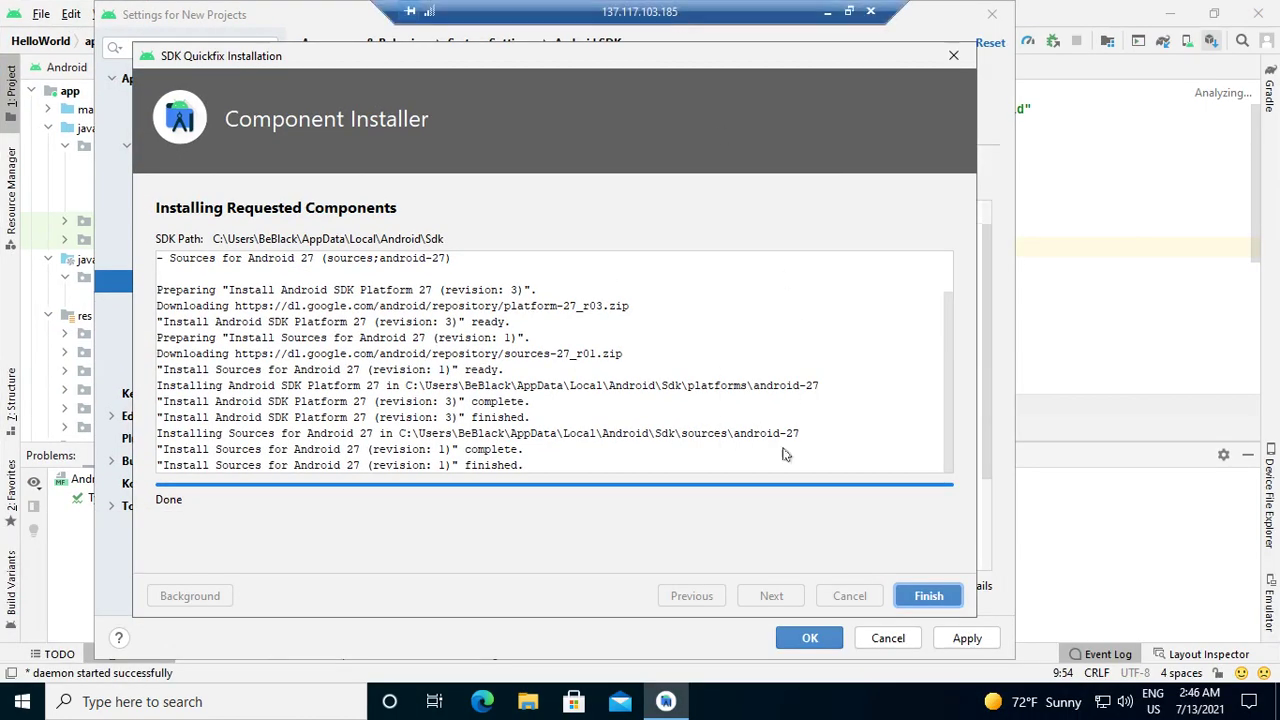
{"action": "left_click", "coordinate": [927, 600]}
{"action": "left_click", "coordinate": [962, 640]}
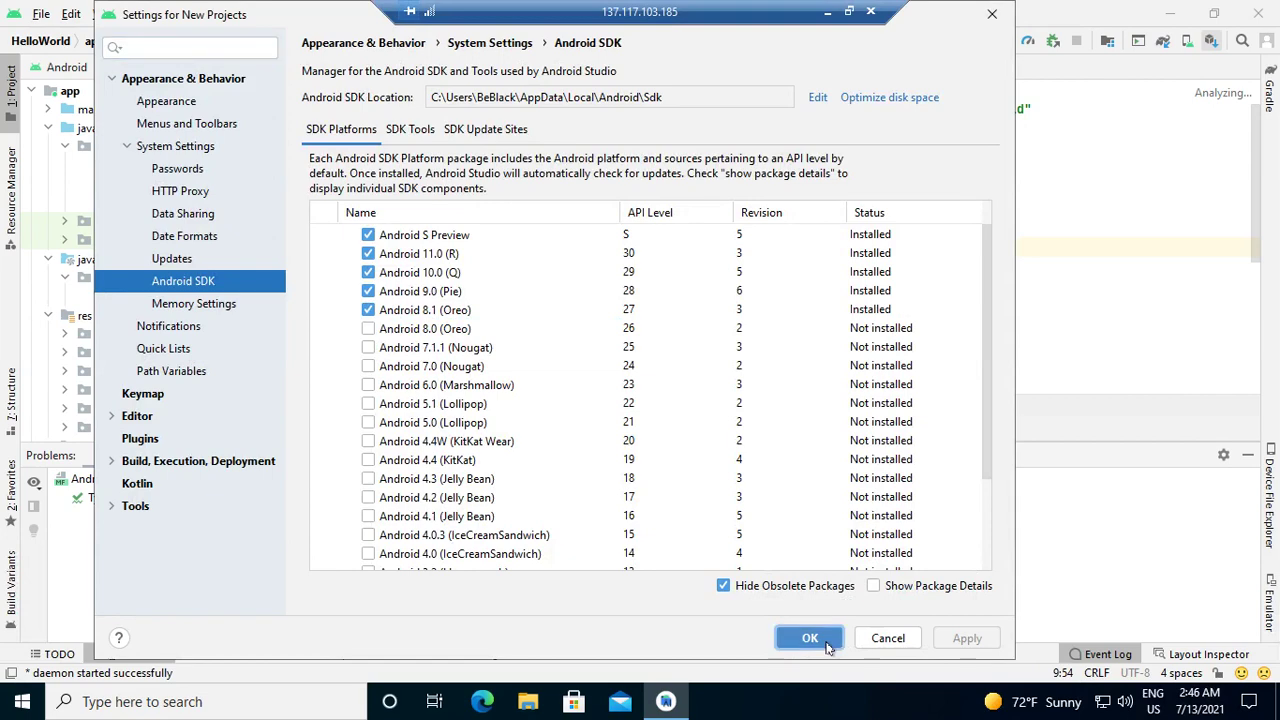
{"action": "left_click", "coordinate": [810, 638]}
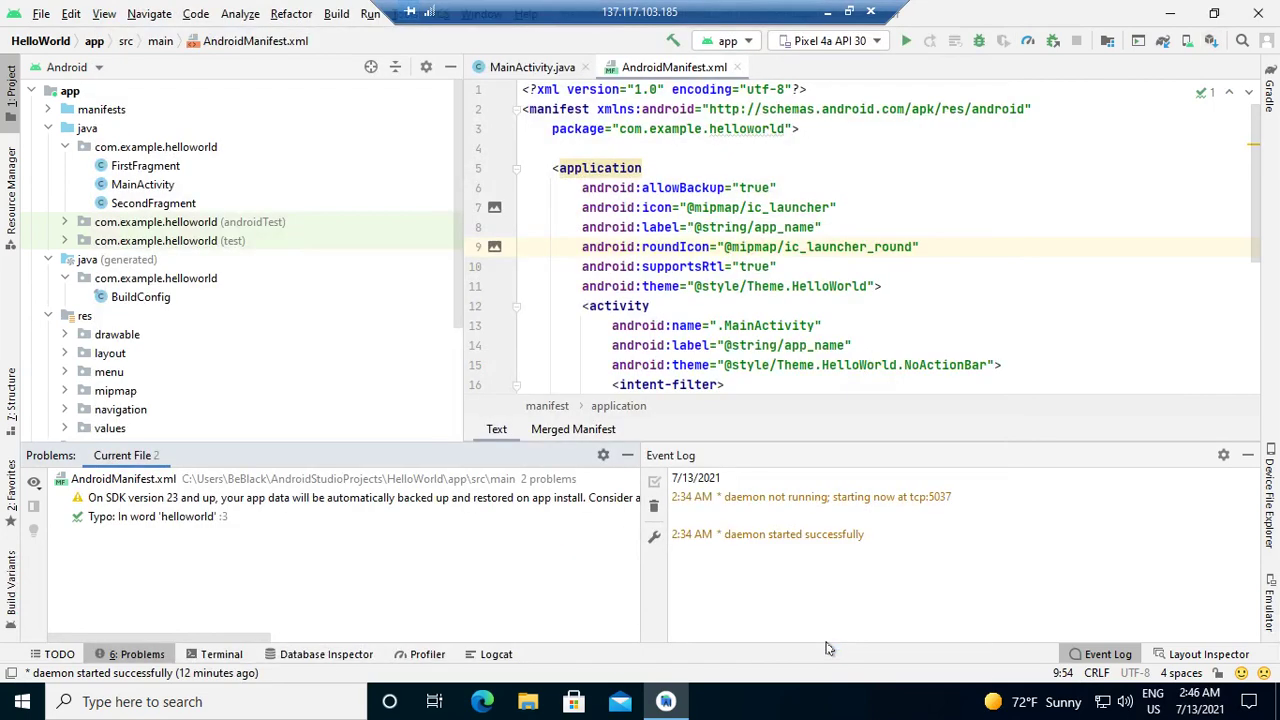
Exit Android Studio and end the remote desktop session
{"action": "left_click", "coordinate": [872, 13]}
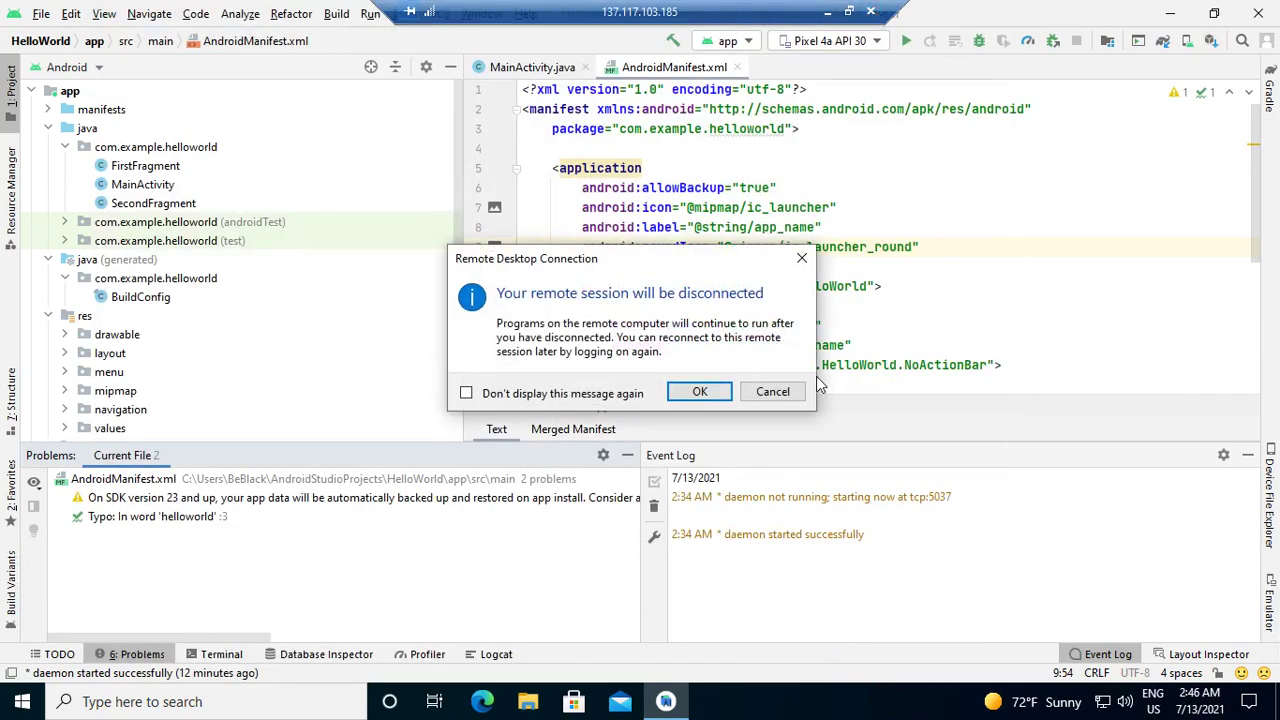
{"action": "left_click", "coordinate": [772, 391]}
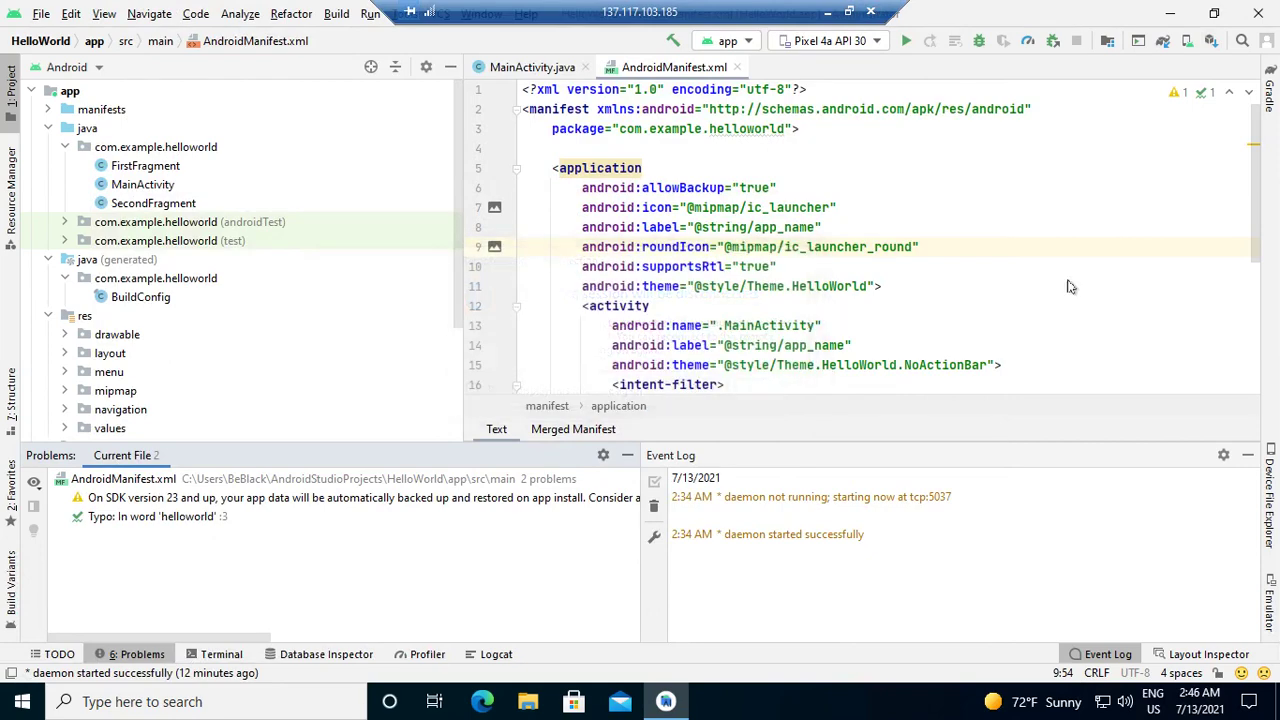
{"action": "left_click", "coordinate": [1258, 13]}
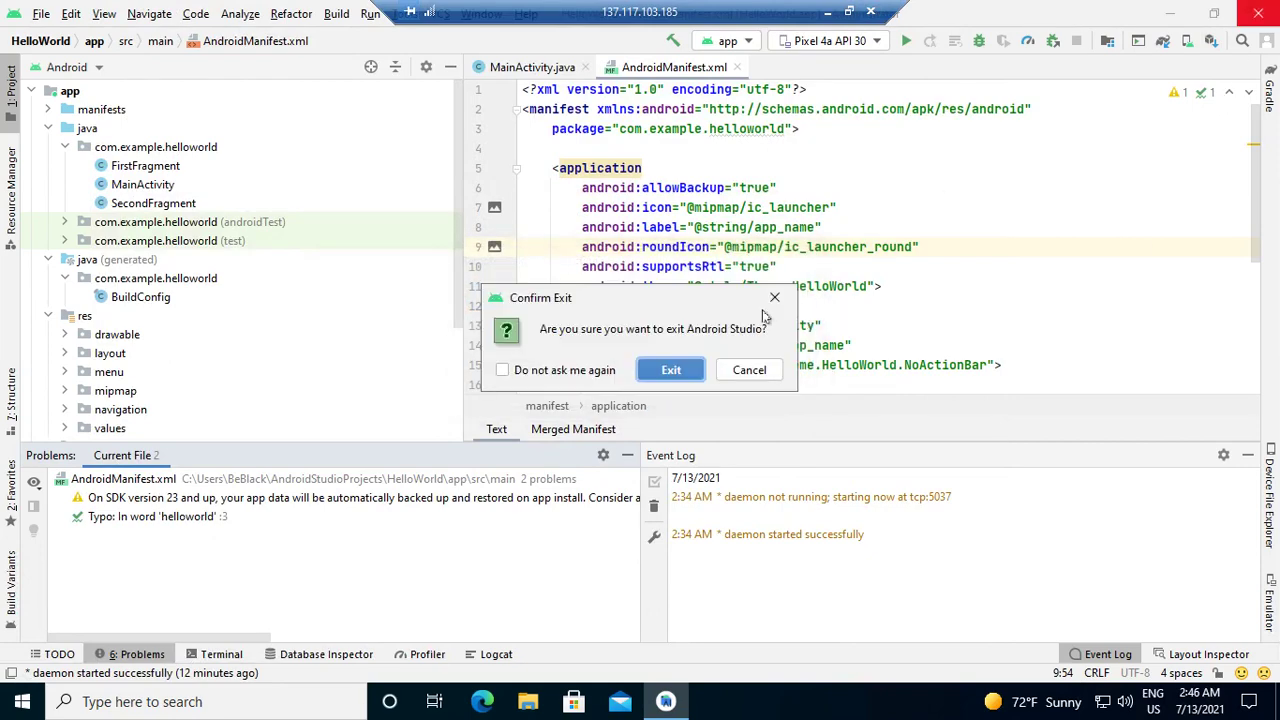
{"action": "left_click", "coordinate": [674, 370]}
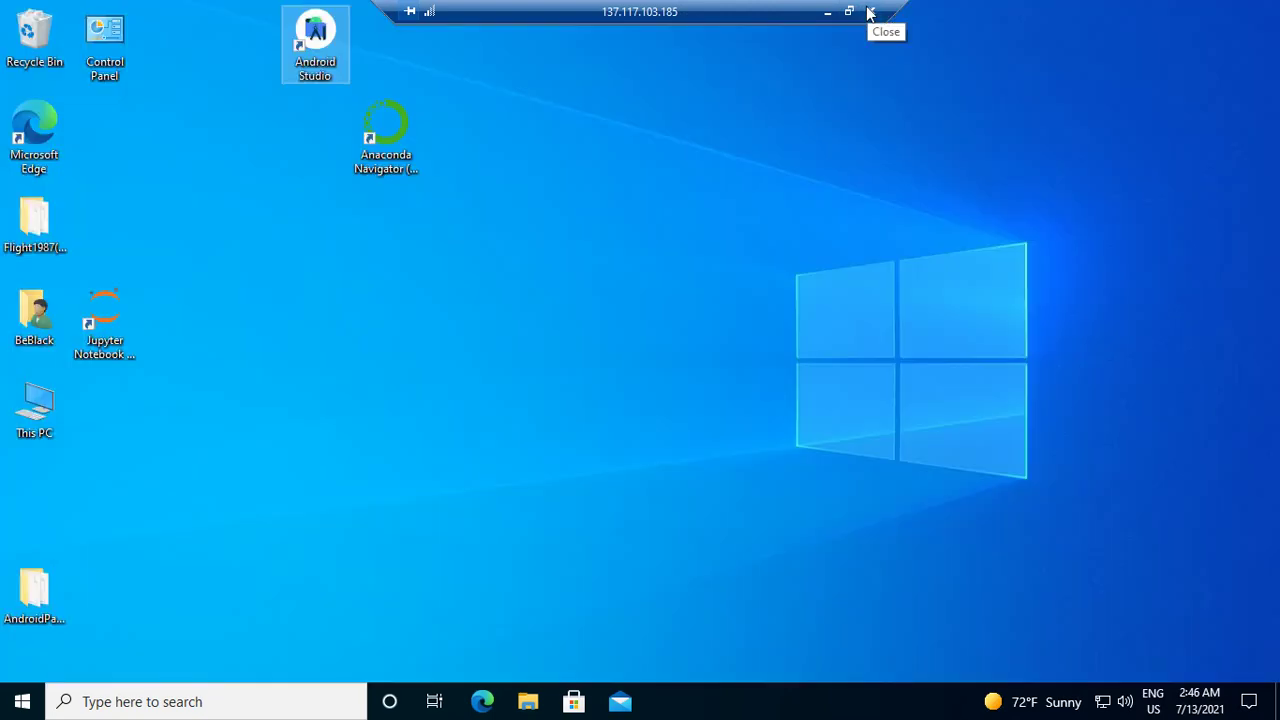
{"action": "left_click", "coordinate": [870, 12]}
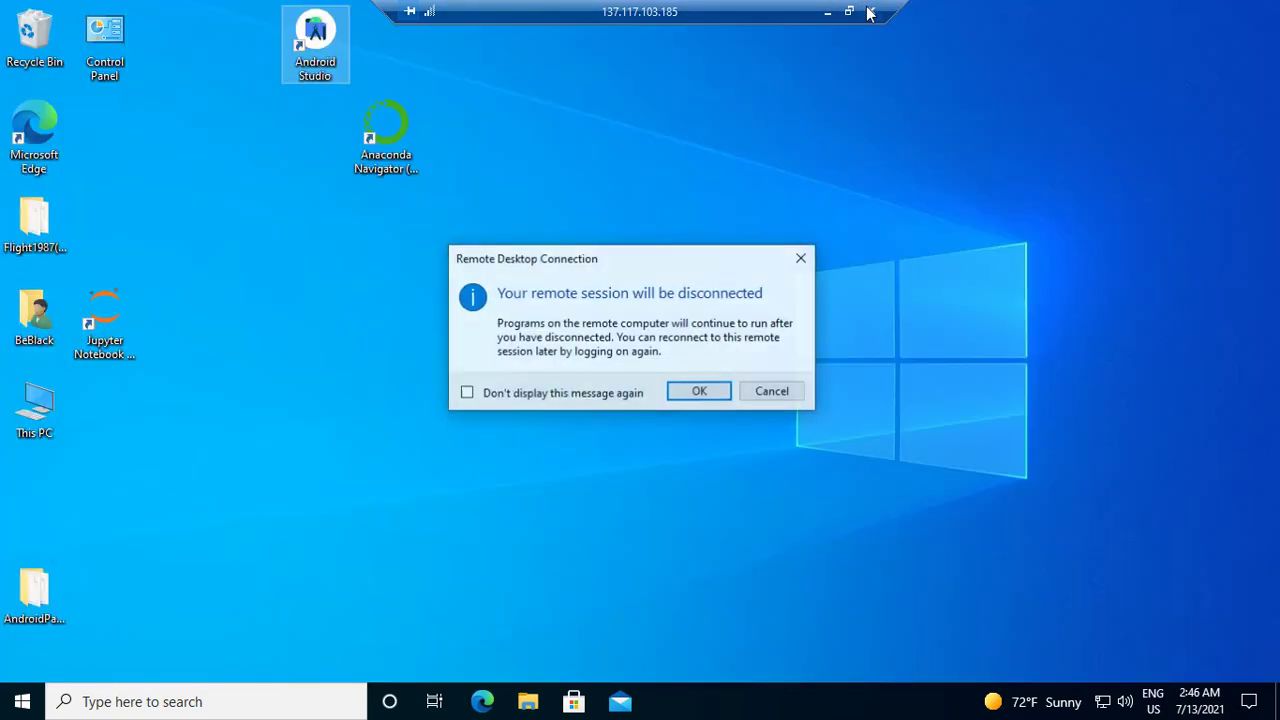
{"action": "left_click", "coordinate": [700, 391]}
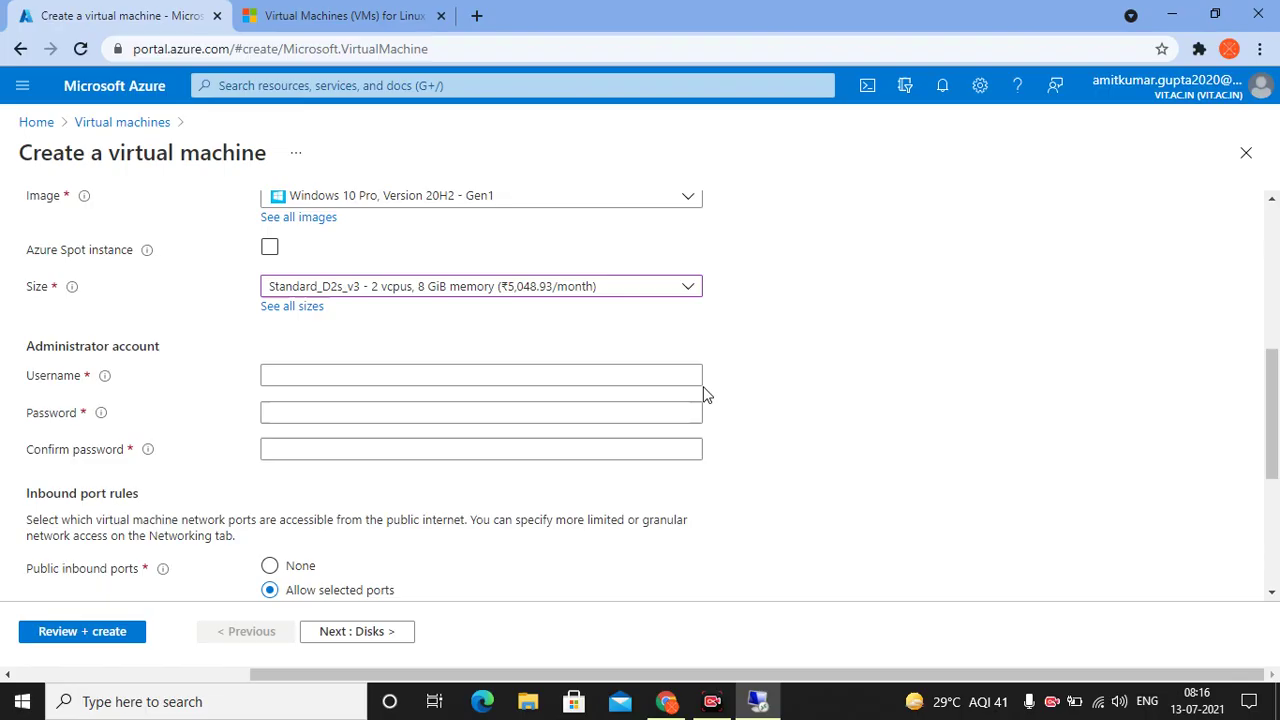
Restore down Chrome and launch the BigData RDP desktop shortcut, reaching the 137.117.103.185 credentials prompt
{"action": "left_click", "coordinate": [1213, 12]}
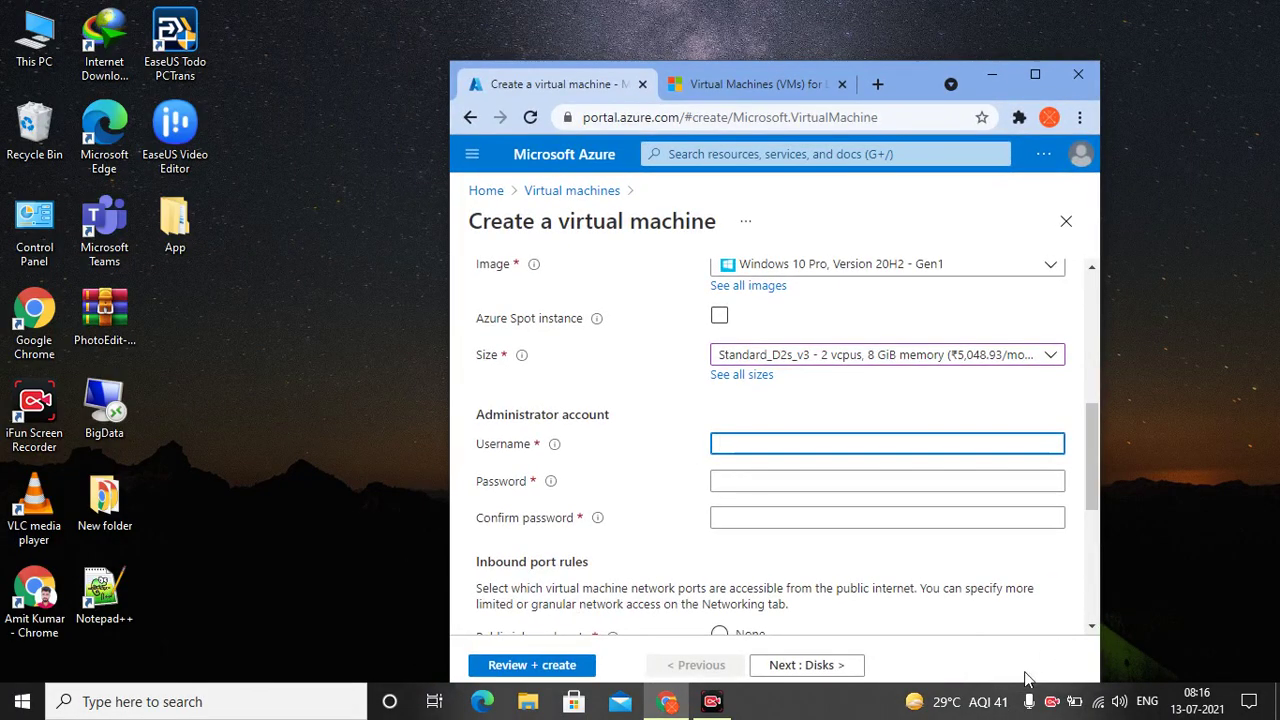
{"action": "scroll", "coordinate": [1031, 663], "scroll_direction": "down", "scroll_amount": 3}
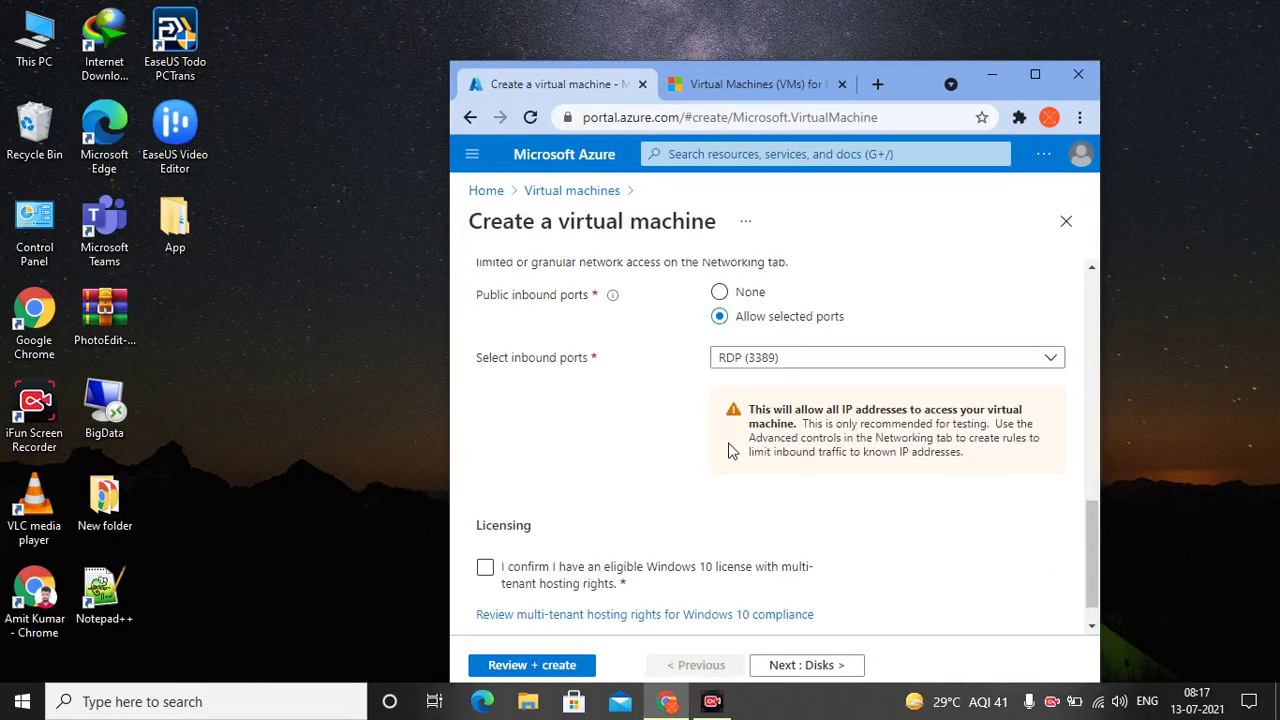
{"action": "scroll", "coordinate": [730, 449], "scroll_direction": "up", "scroll_amount": 3}
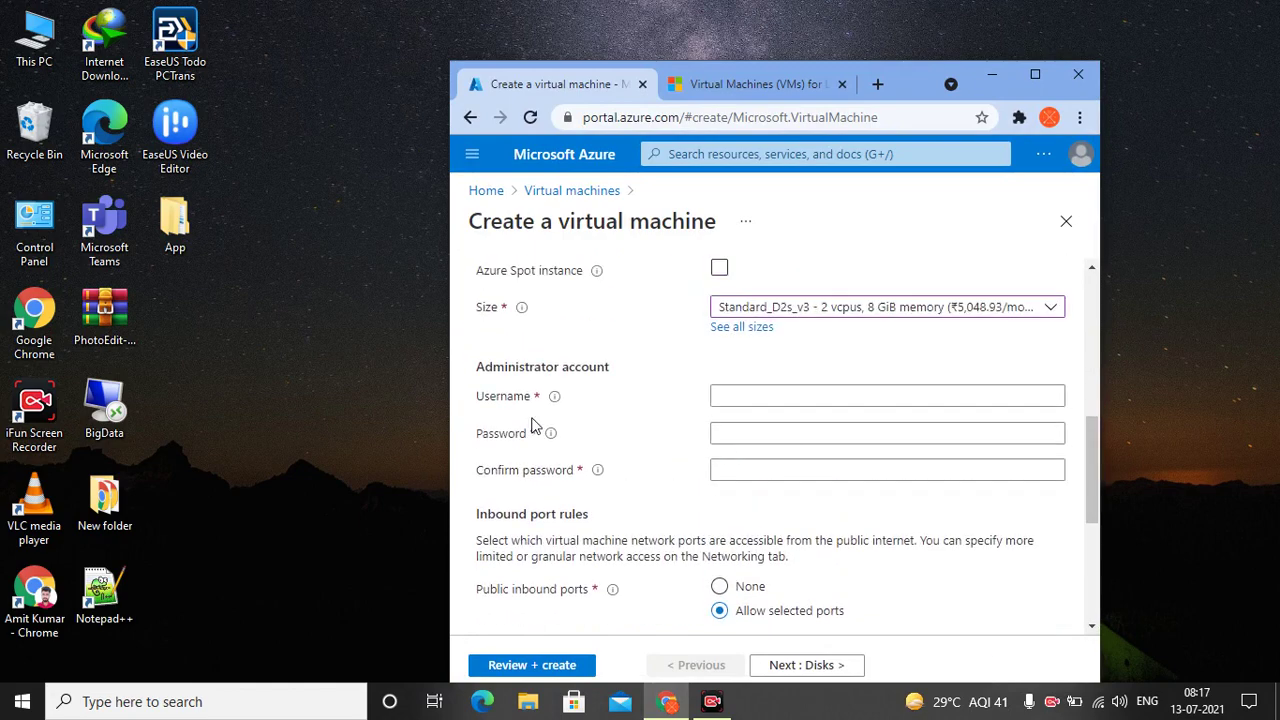
{"action": "double_click", "coordinate": [96, 410]}
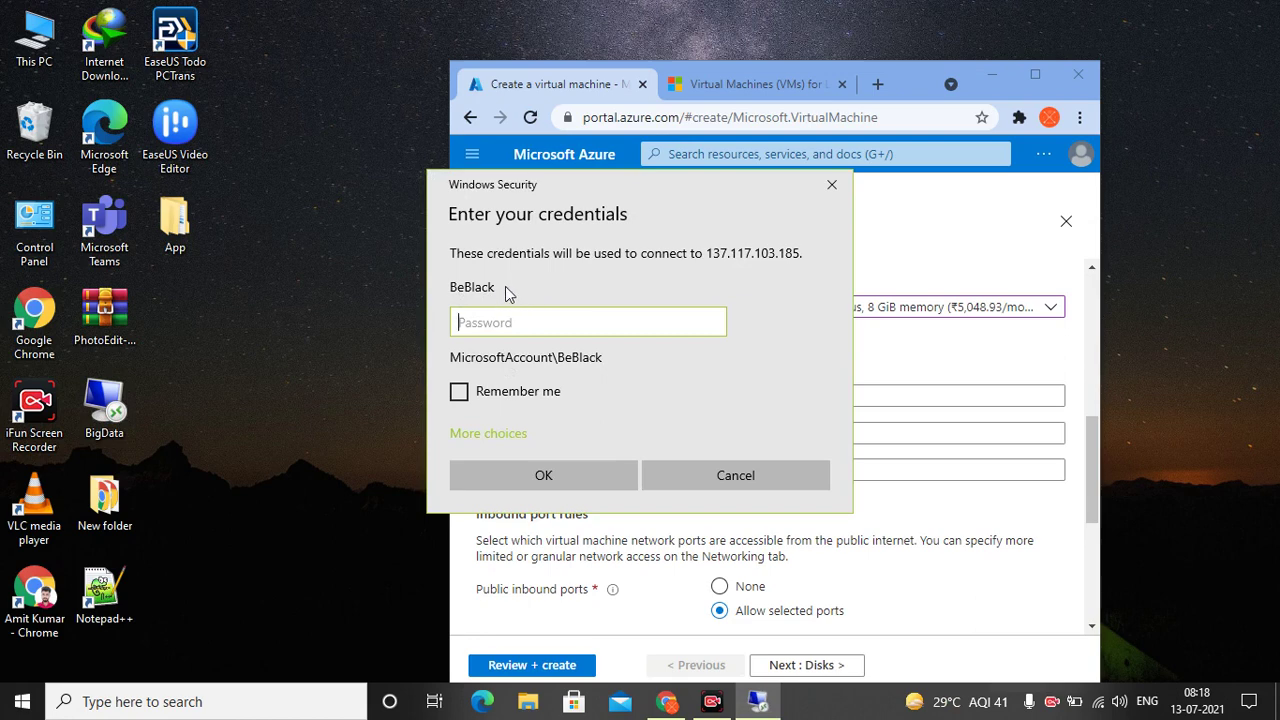
Switch the Windows Security prompt to a different account, then cancel it
{"action": "left_click", "coordinate": [484, 434]}
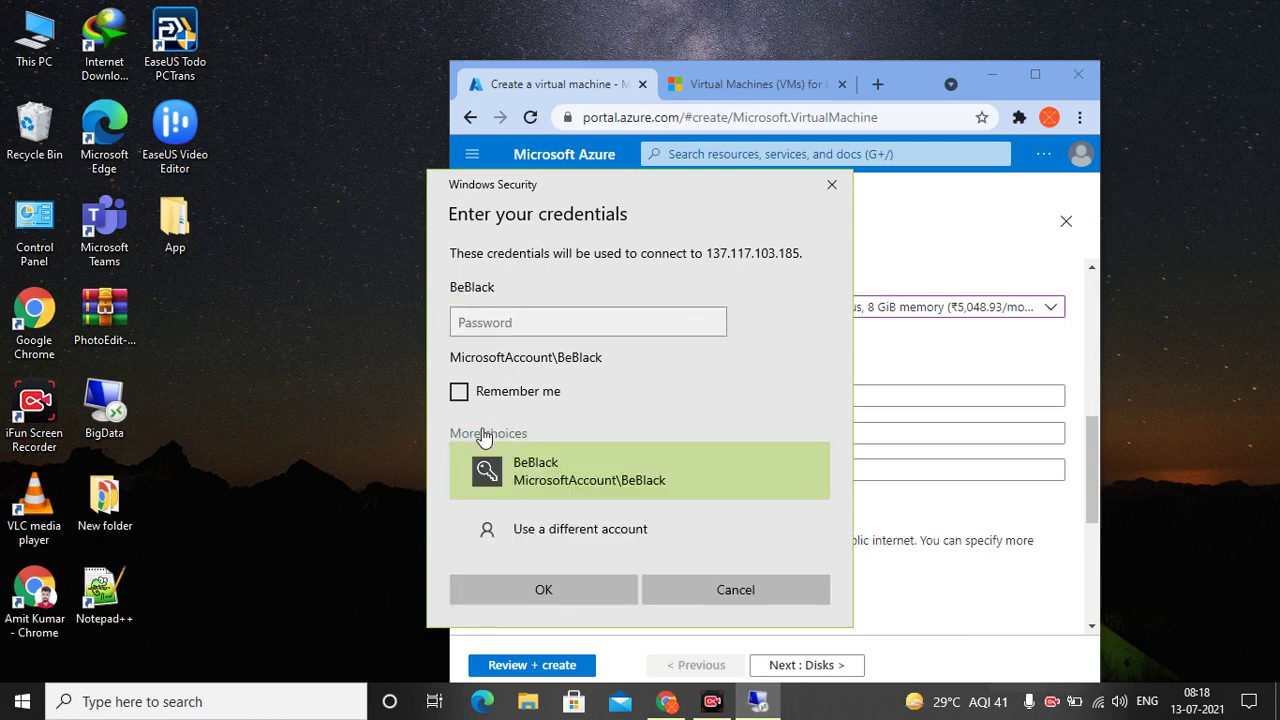
{"action": "left_click", "coordinate": [548, 538]}
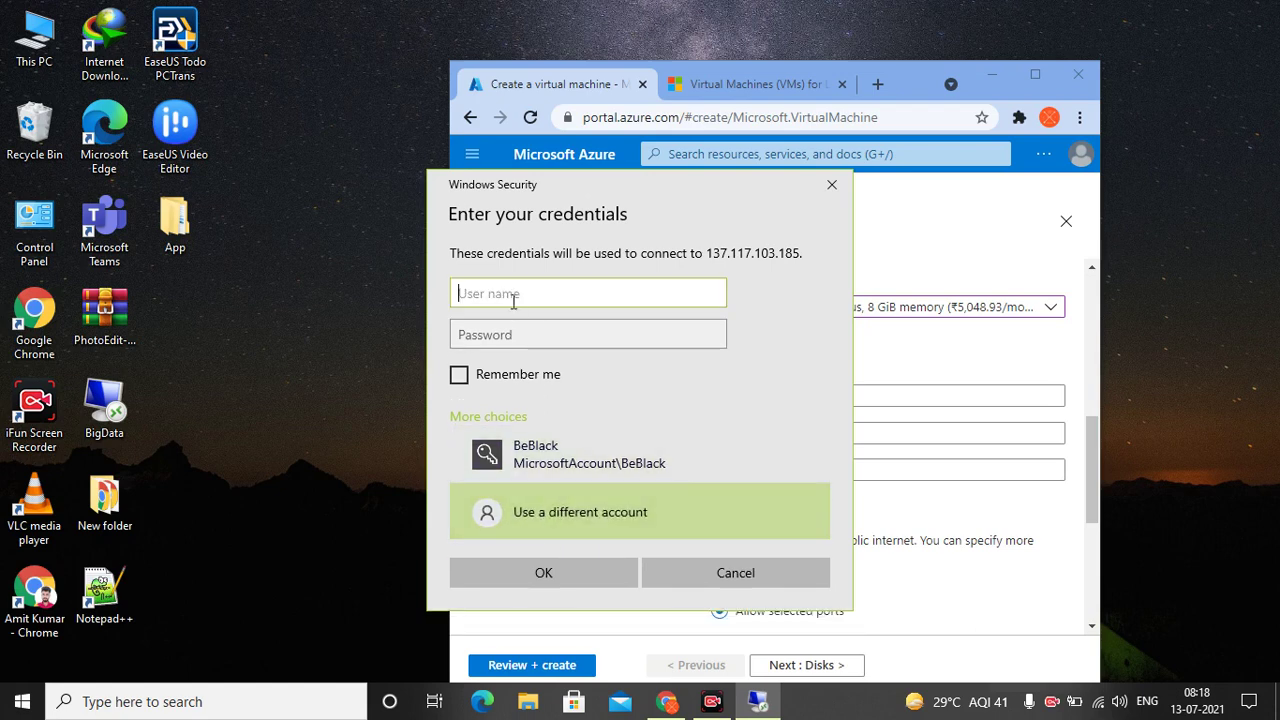
{"action": "left_click", "coordinate": [514, 332]}
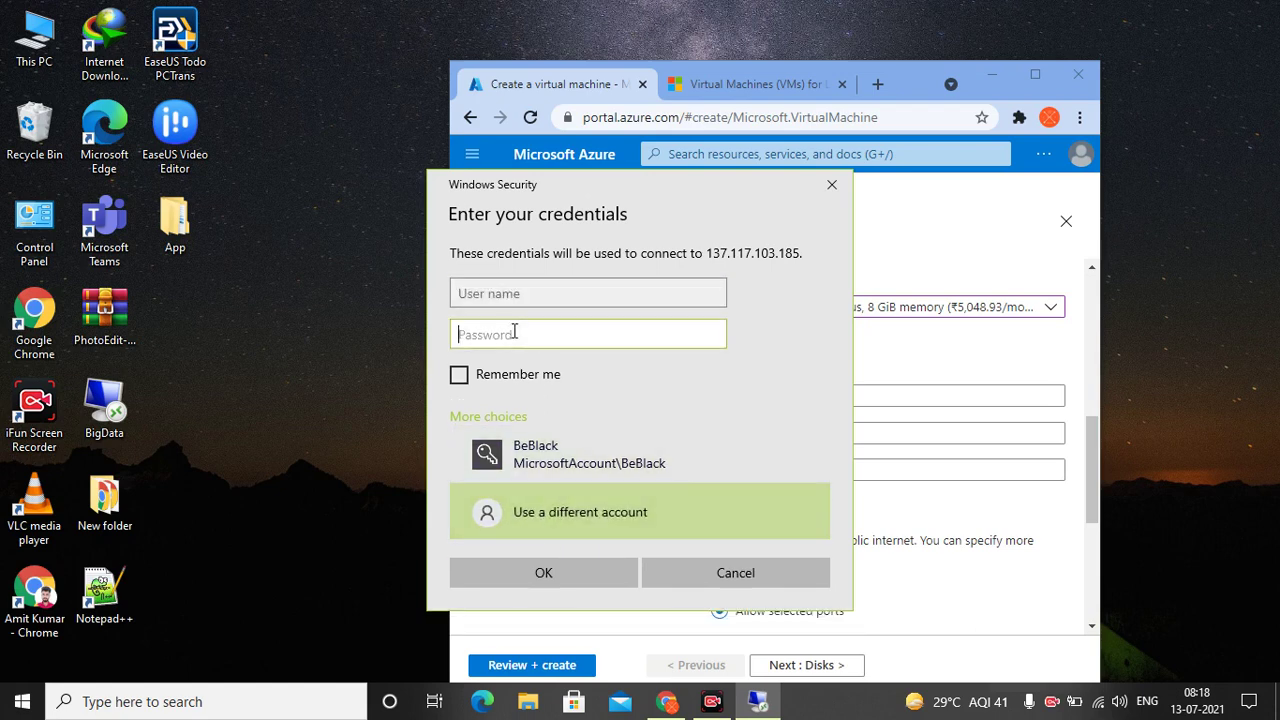
{"action": "left_click", "coordinate": [714, 572]}
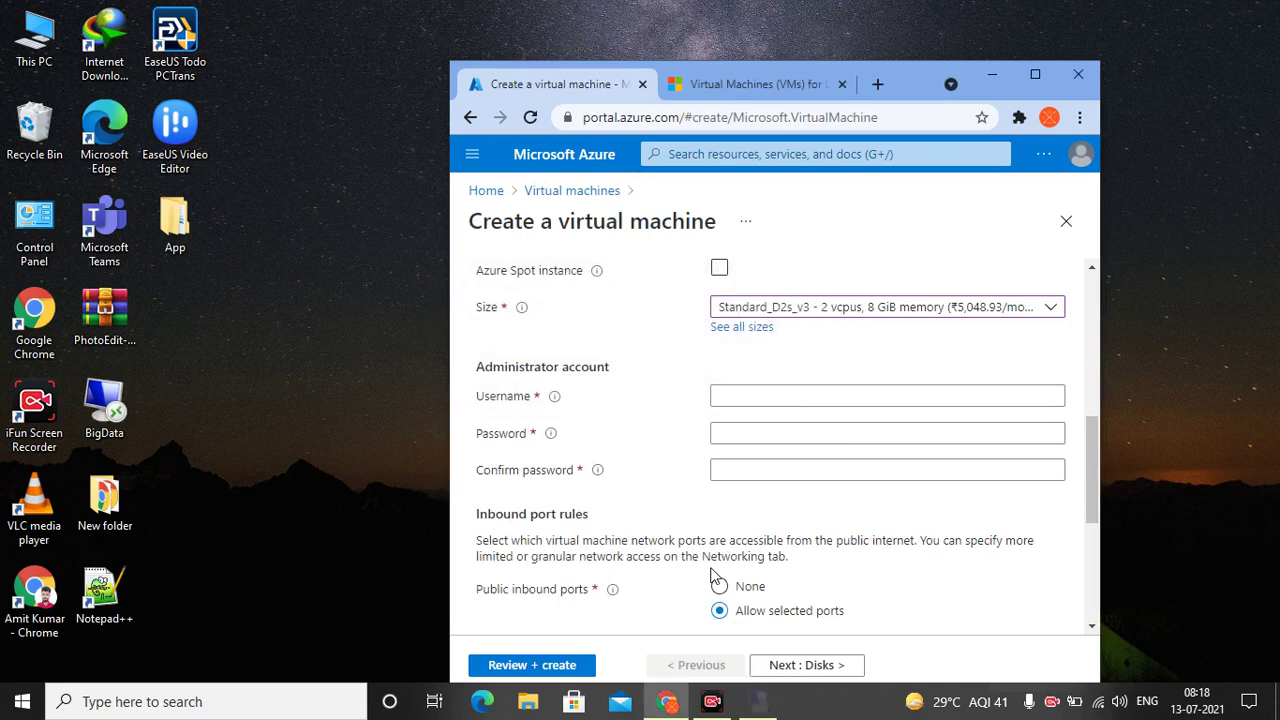
Maximize the browser and review the administrator fields and inbound ports, leaving SSH (22) unselected
{"action": "left_click", "coordinate": [750, 396]}
{"action": "left_click", "coordinate": [743, 448]}
{"action": "left_click", "coordinate": [722, 431]}
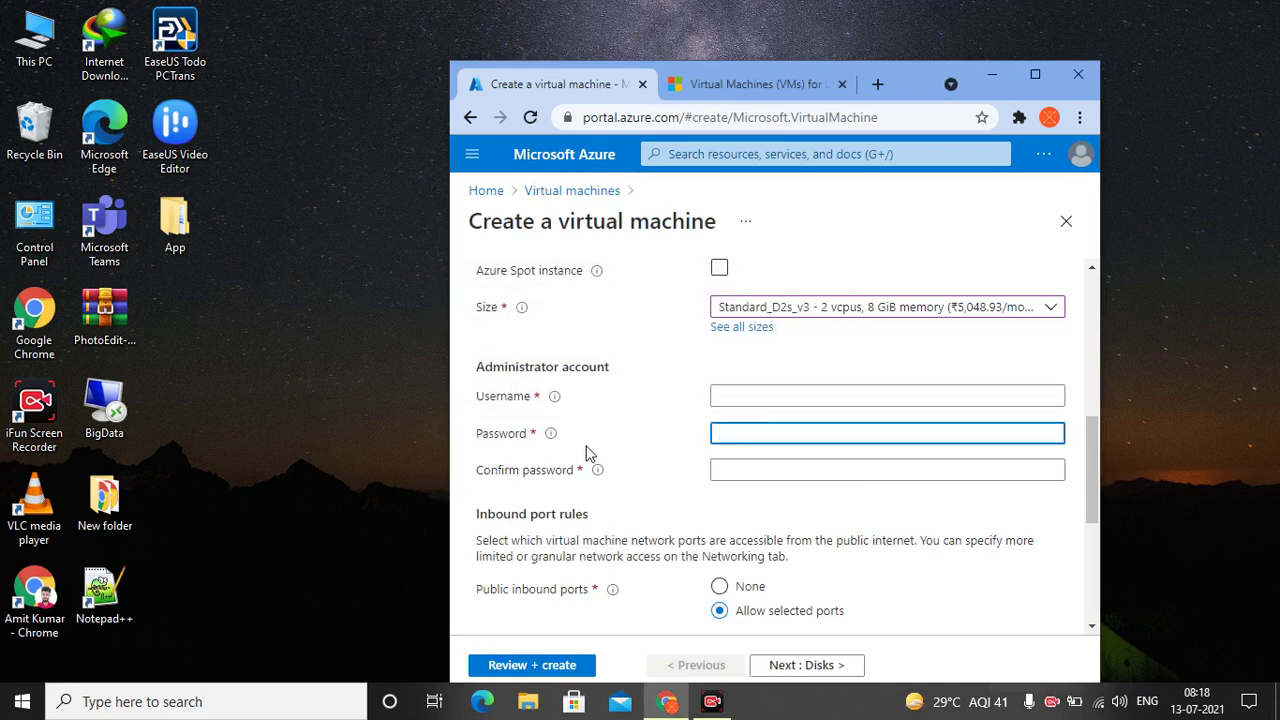
{"action": "scroll", "coordinate": [586, 452], "scroll_direction": "down", "scroll_amount": 1}
{"action": "scroll", "coordinate": [631, 494], "scroll_direction": "down", "scroll_amount": 1}
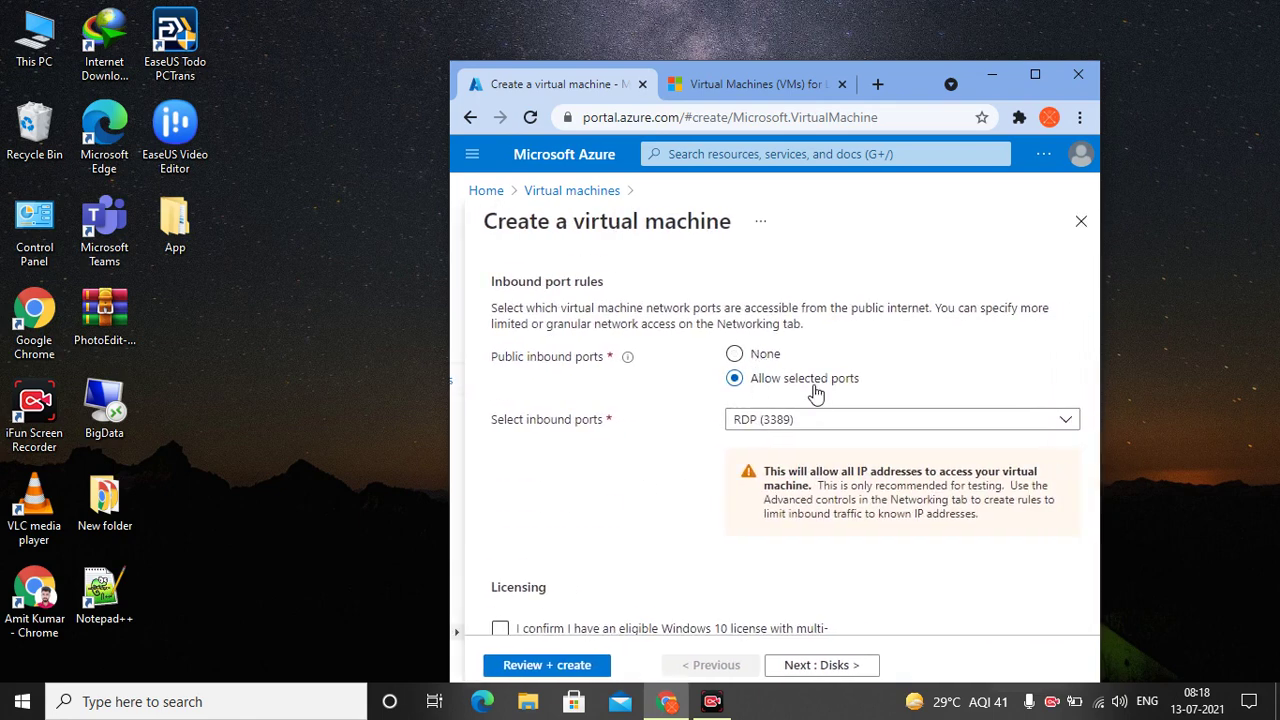
{"action": "scroll", "coordinate": [778, 398], "scroll_direction": "down", "scroll_amount": 2}
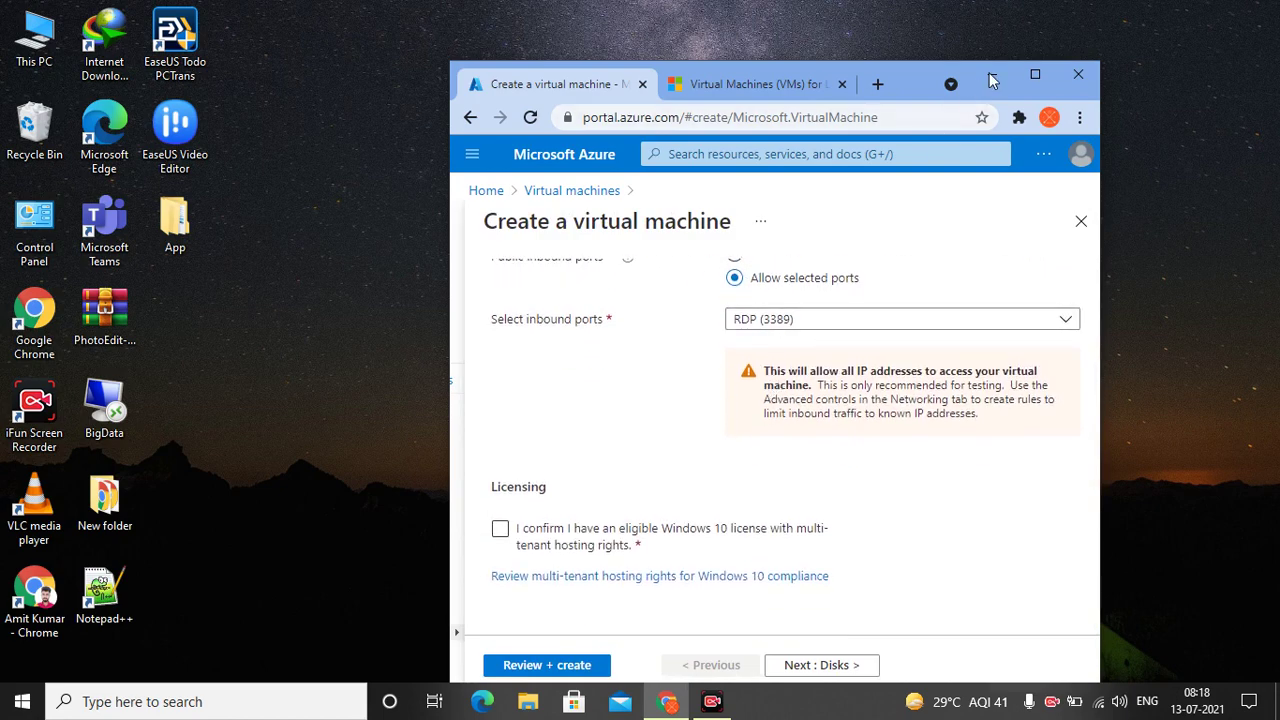
{"action": "left_click", "coordinate": [1040, 73]}
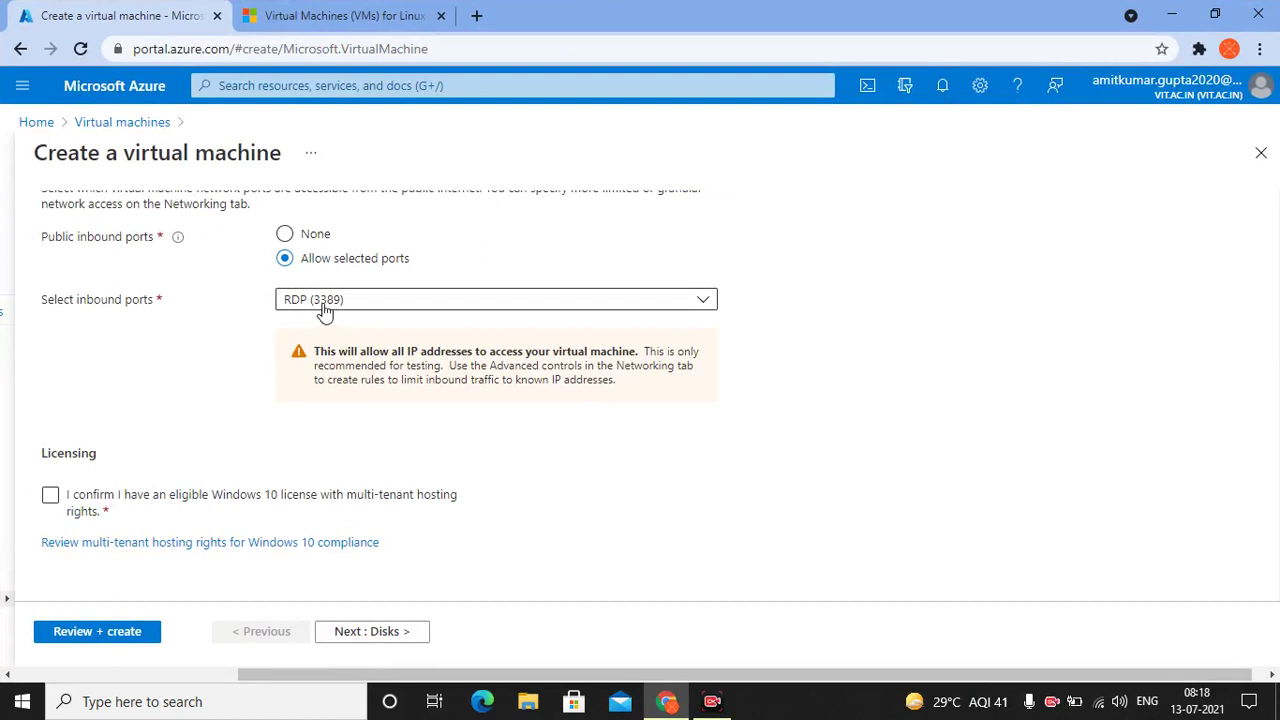
{"action": "left_click", "coordinate": [362, 310]}
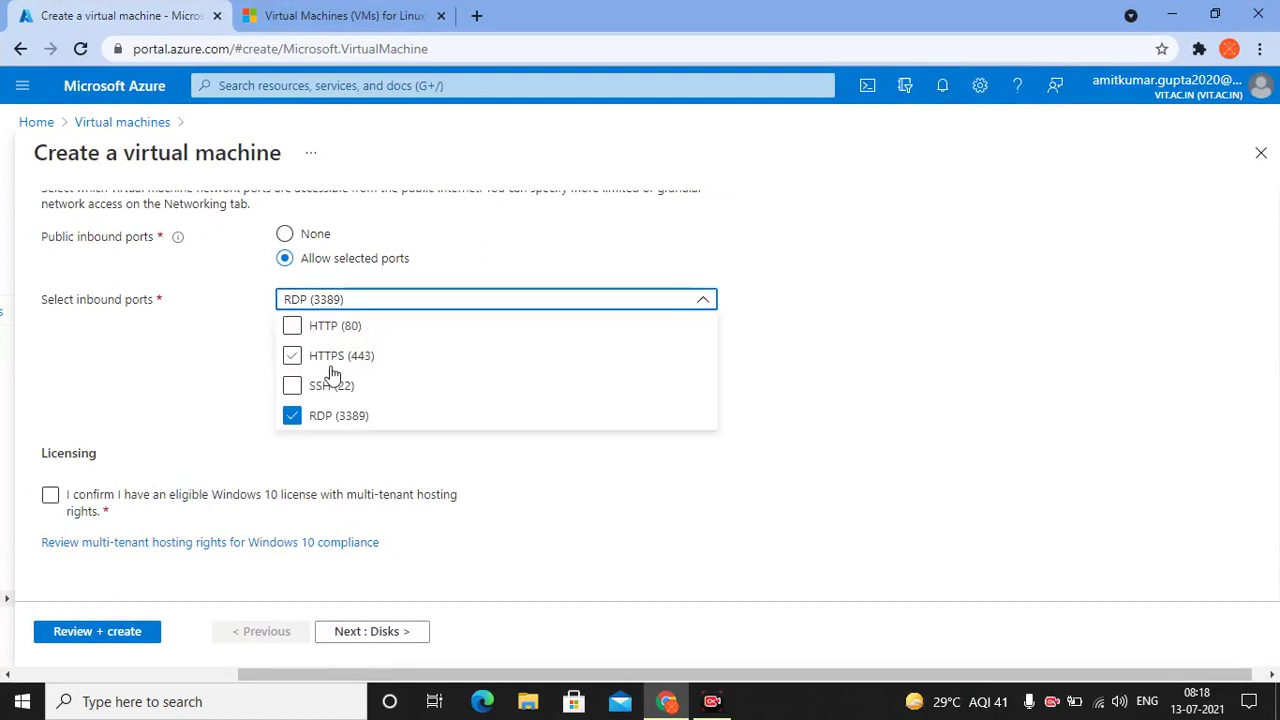
{"action": "left_click", "coordinate": [324, 390]}
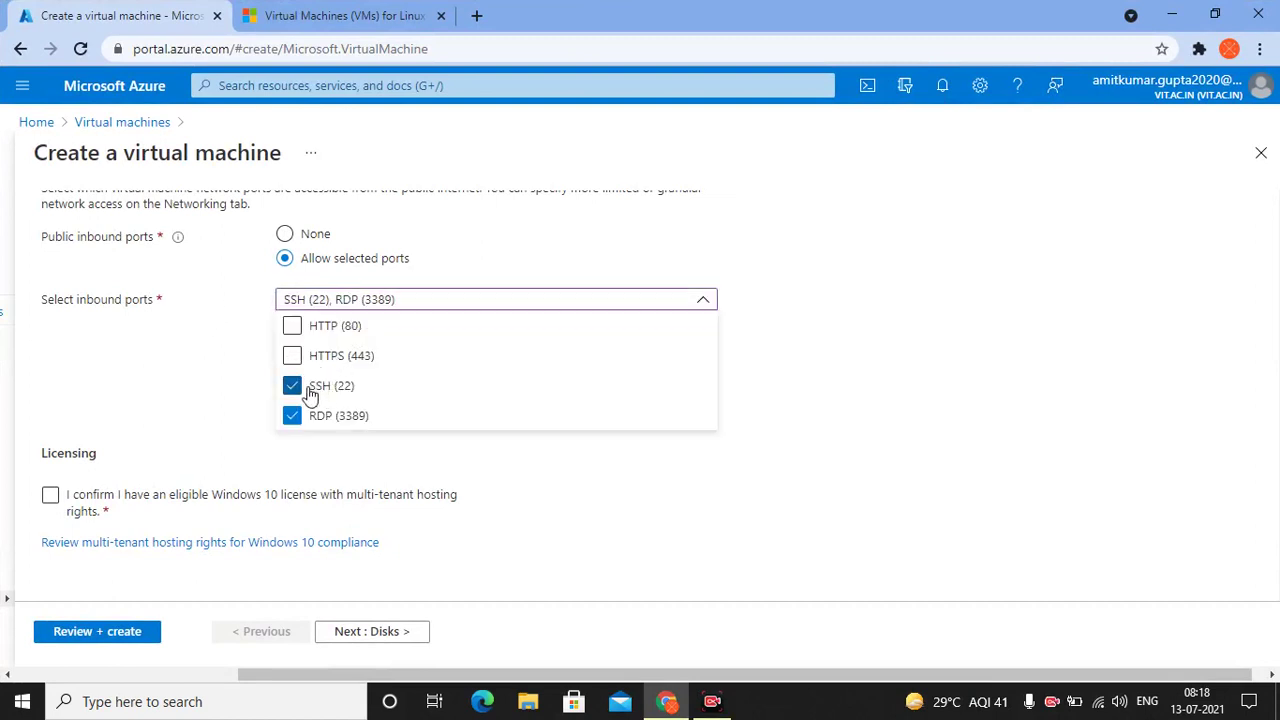
{"action": "left_click", "coordinate": [292, 384]}
{"action": "left_click", "coordinate": [292, 384]}
{"action": "left_click", "coordinate": [292, 385]}
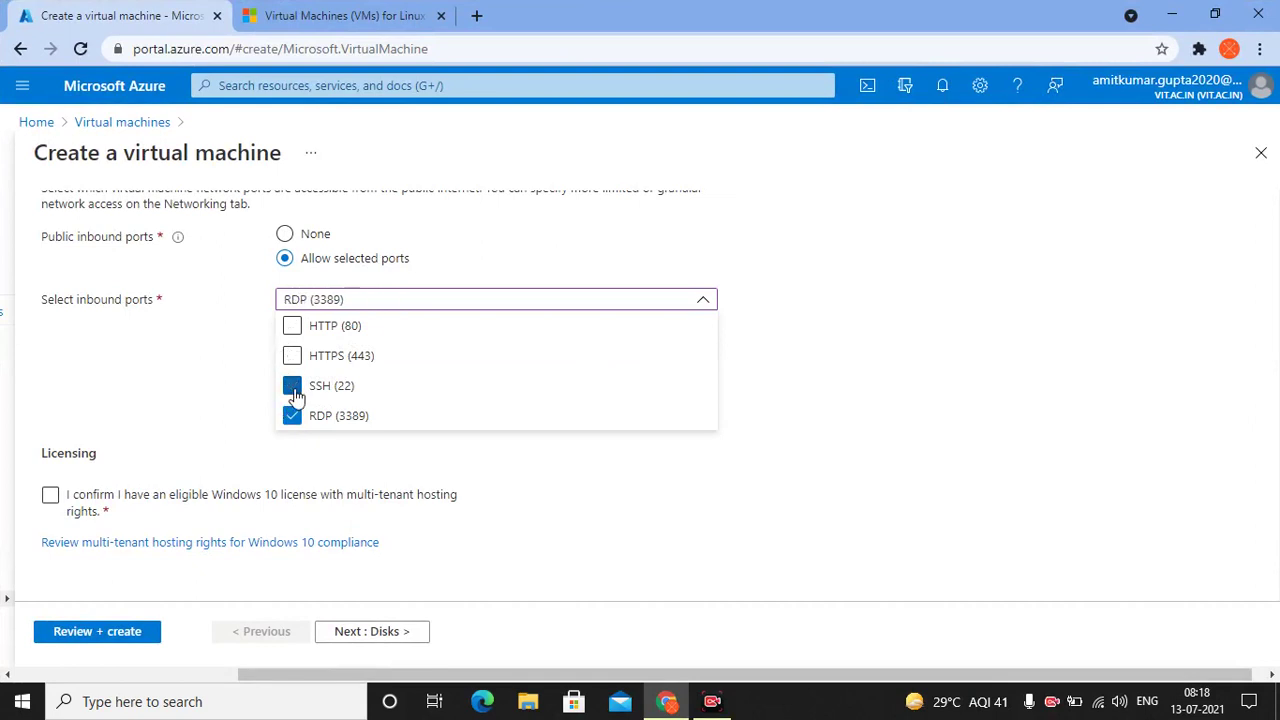
{"action": "left_click", "coordinate": [224, 390]}
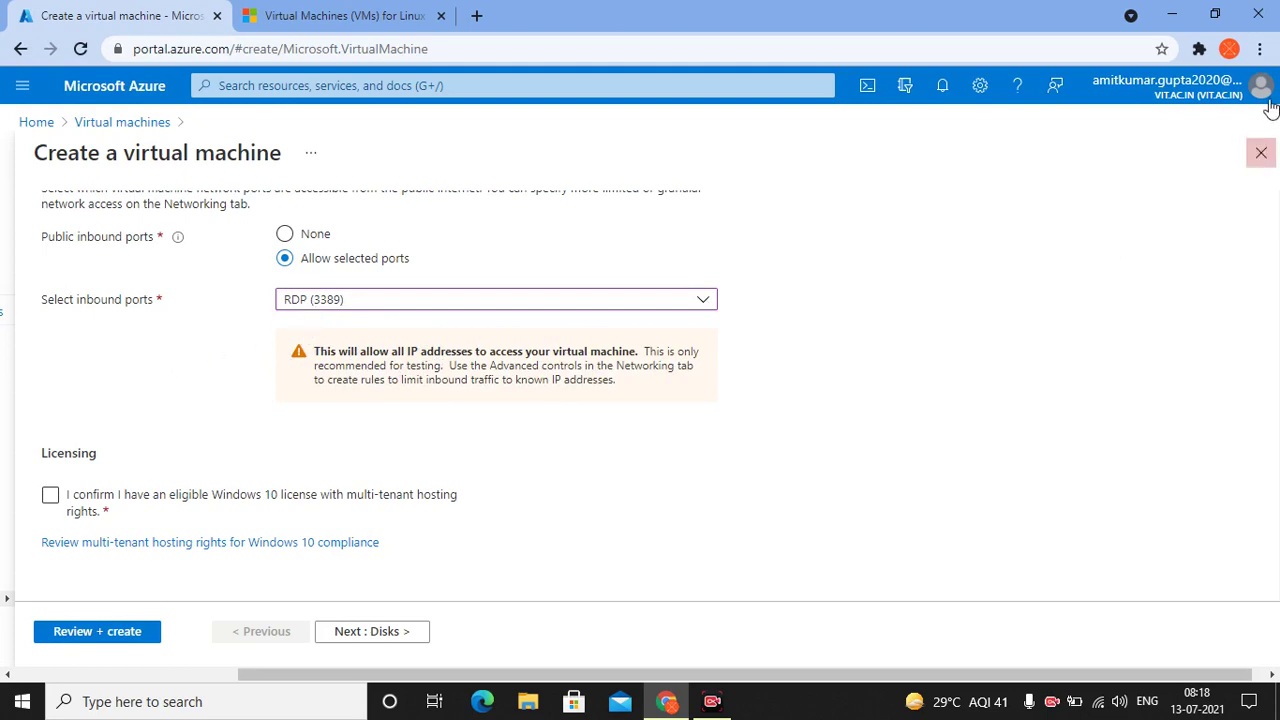
Tick the eligible Windows 10 licence confirmation under Licensing
{"action": "left_click", "coordinate": [1214, 14]}
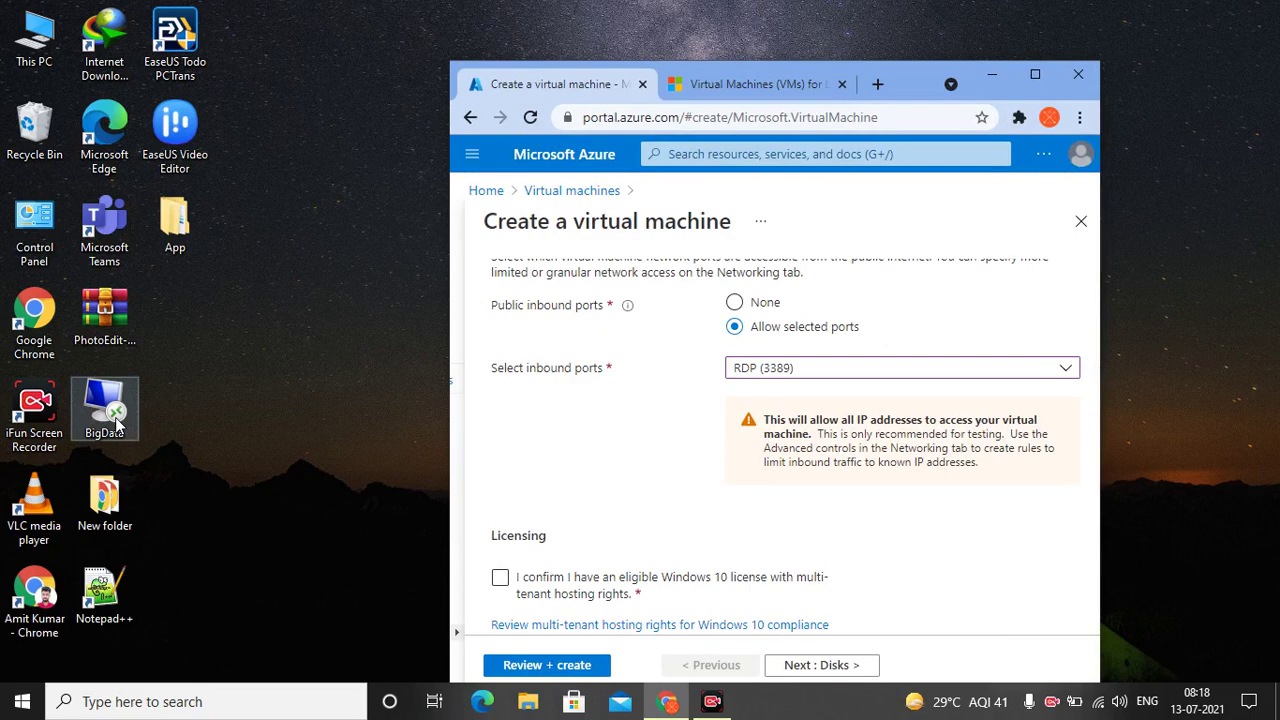
{"action": "left_click", "coordinate": [1030, 71]}
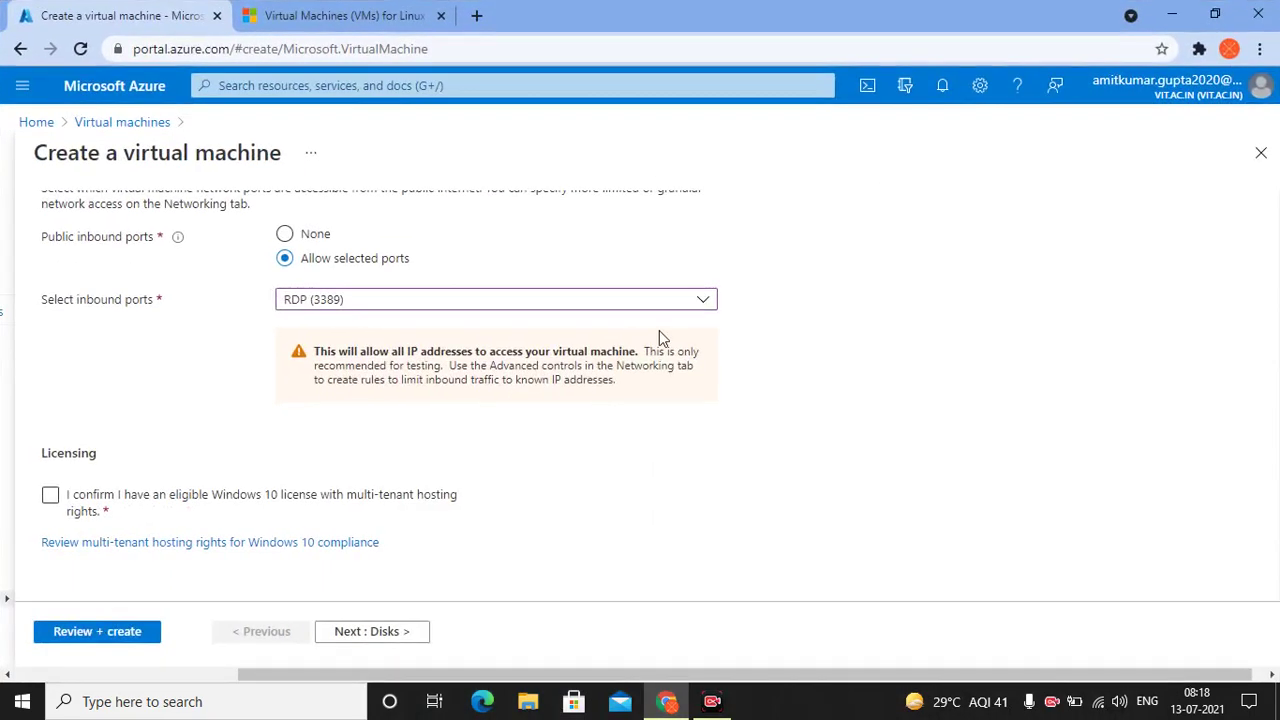
{"action": "left_click", "coordinate": [72, 505]}
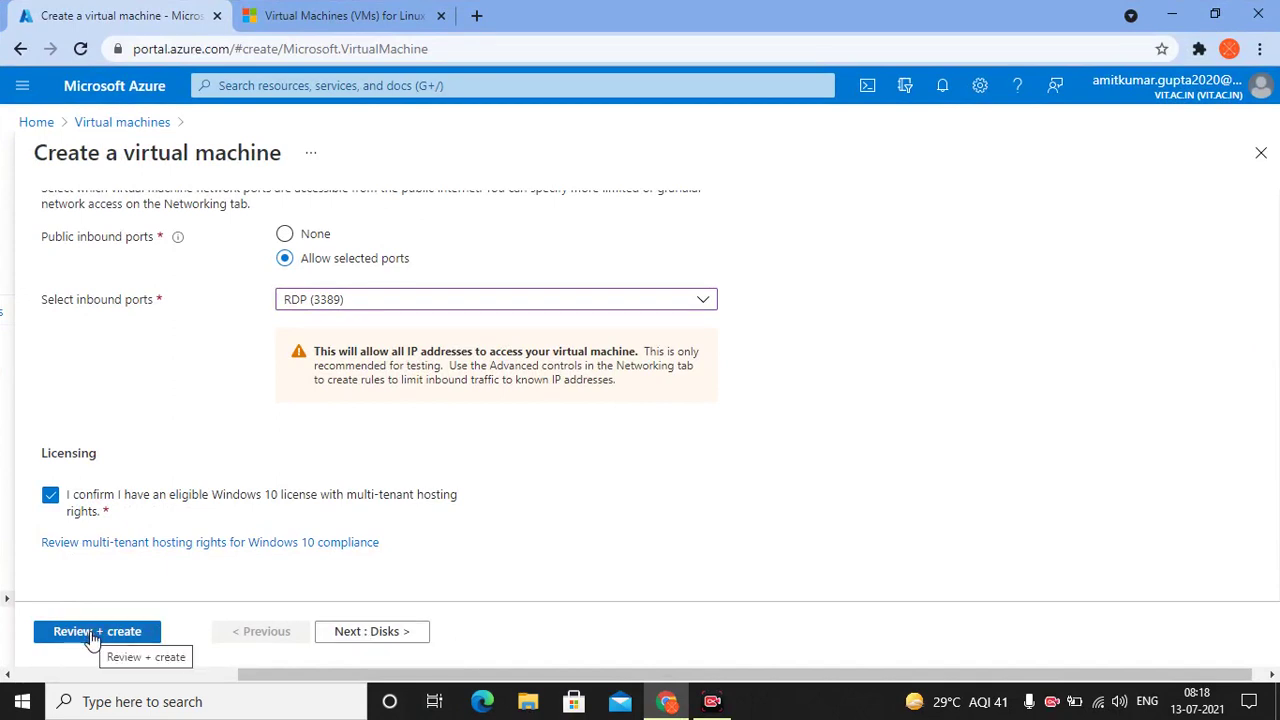
Keep Premium SSD for the OS disk, then review the BigData_group-vnet and BigData-ip networking settings
{"action": "left_click", "coordinate": [357, 640]}
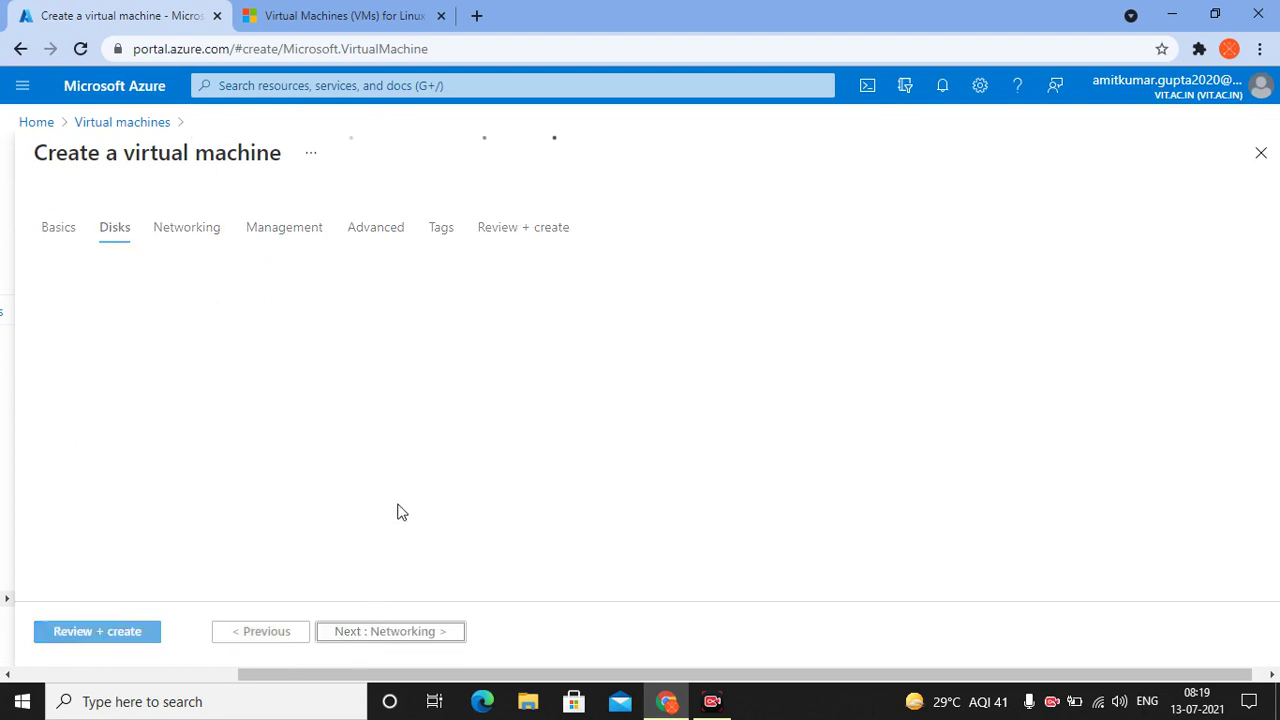
{"action": "scroll", "coordinate": [393, 485], "scroll_direction": "down", "scroll_amount": 1}
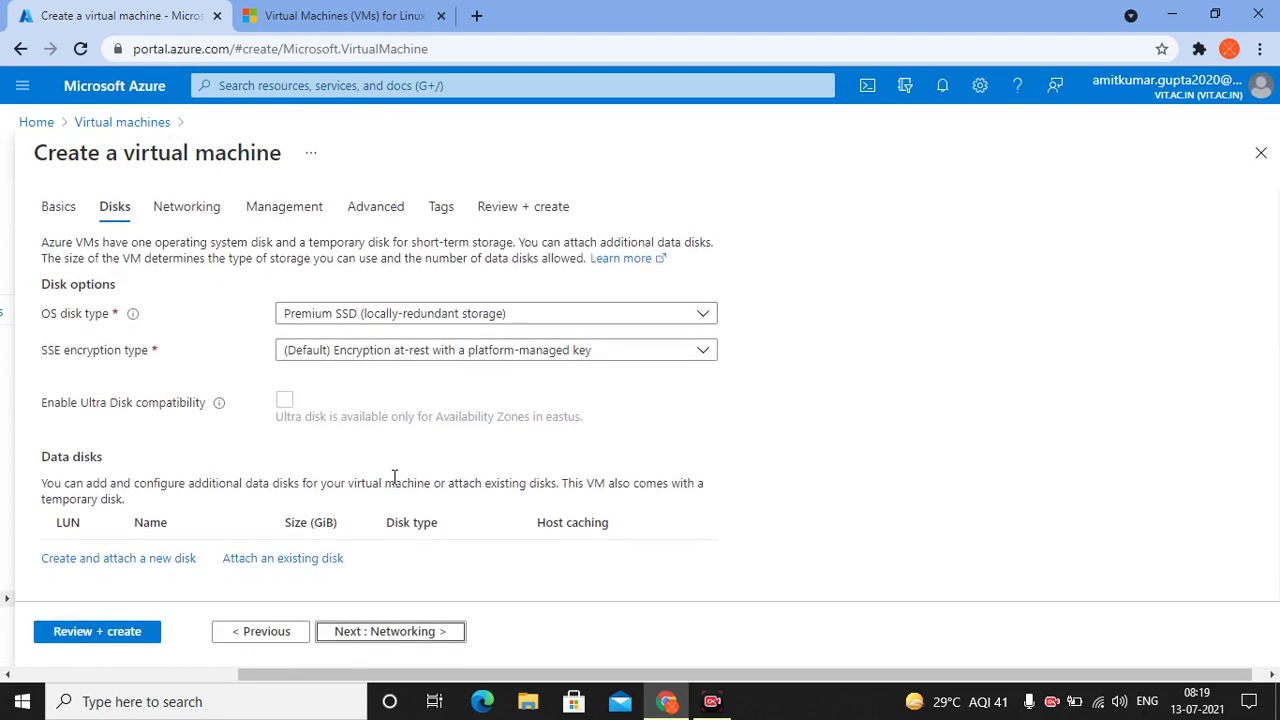
{"action": "left_click", "coordinate": [472, 323]}
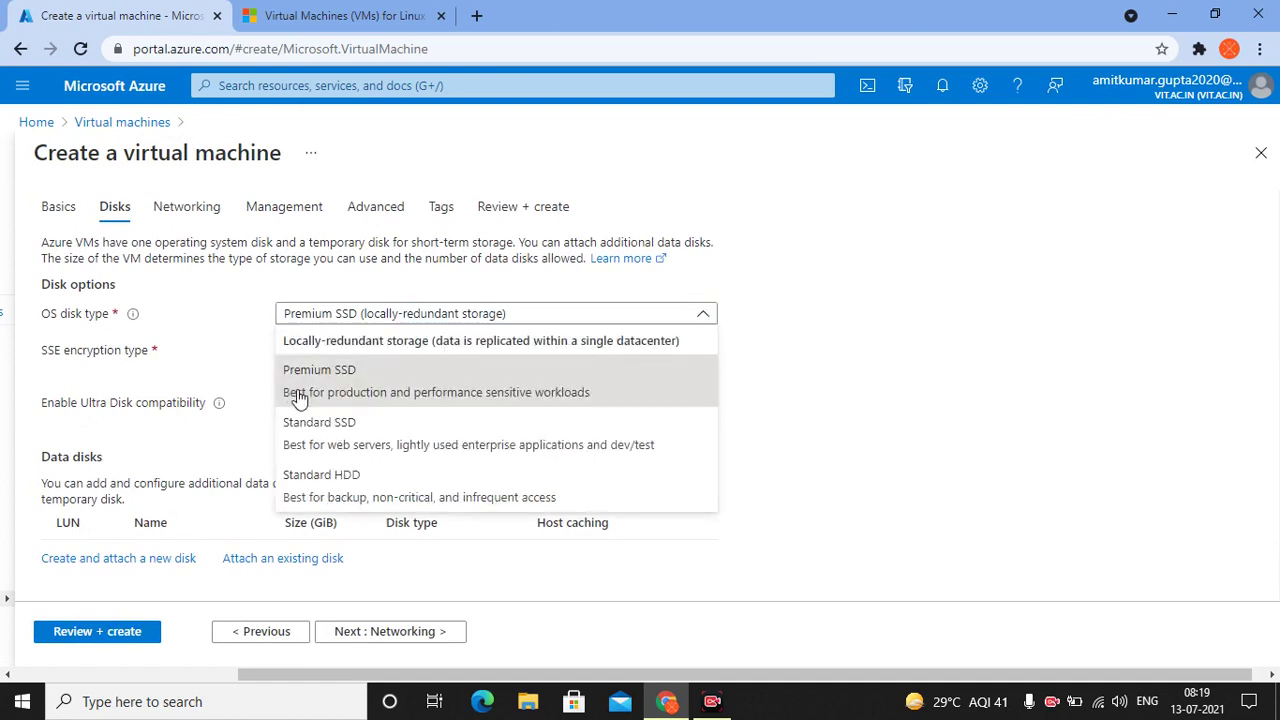
{"action": "left_click", "coordinate": [294, 395]}
{"action": "scroll", "coordinate": [425, 368], "scroll_direction": "down", "scroll_amount": 1}
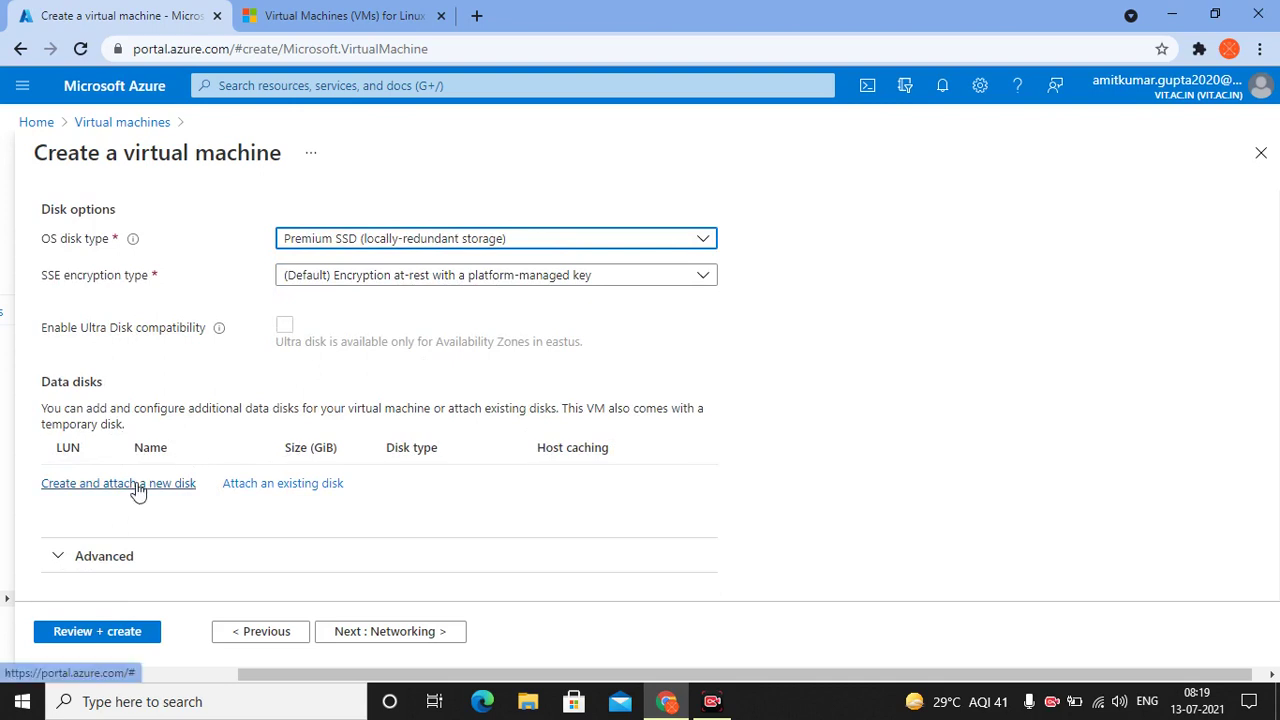
{"action": "left_click", "coordinate": [106, 557]}
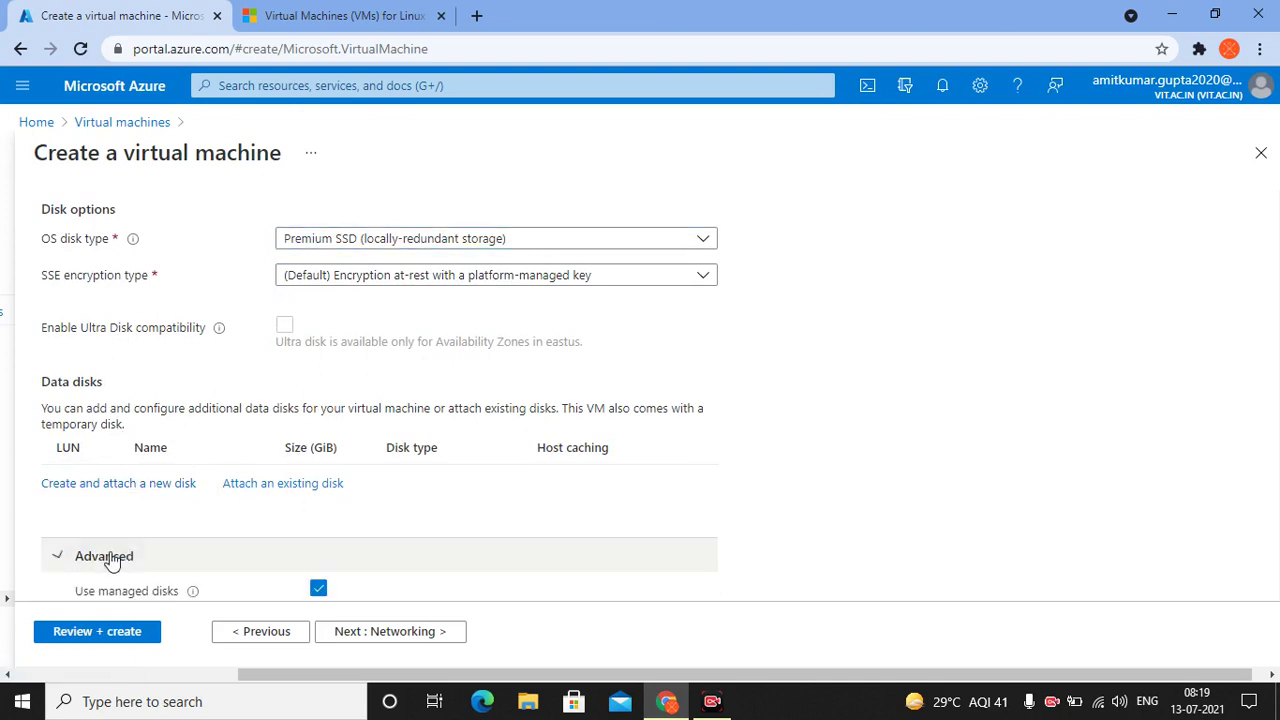
{"action": "scroll", "coordinate": [110, 560], "scroll_direction": "down", "scroll_amount": 1}
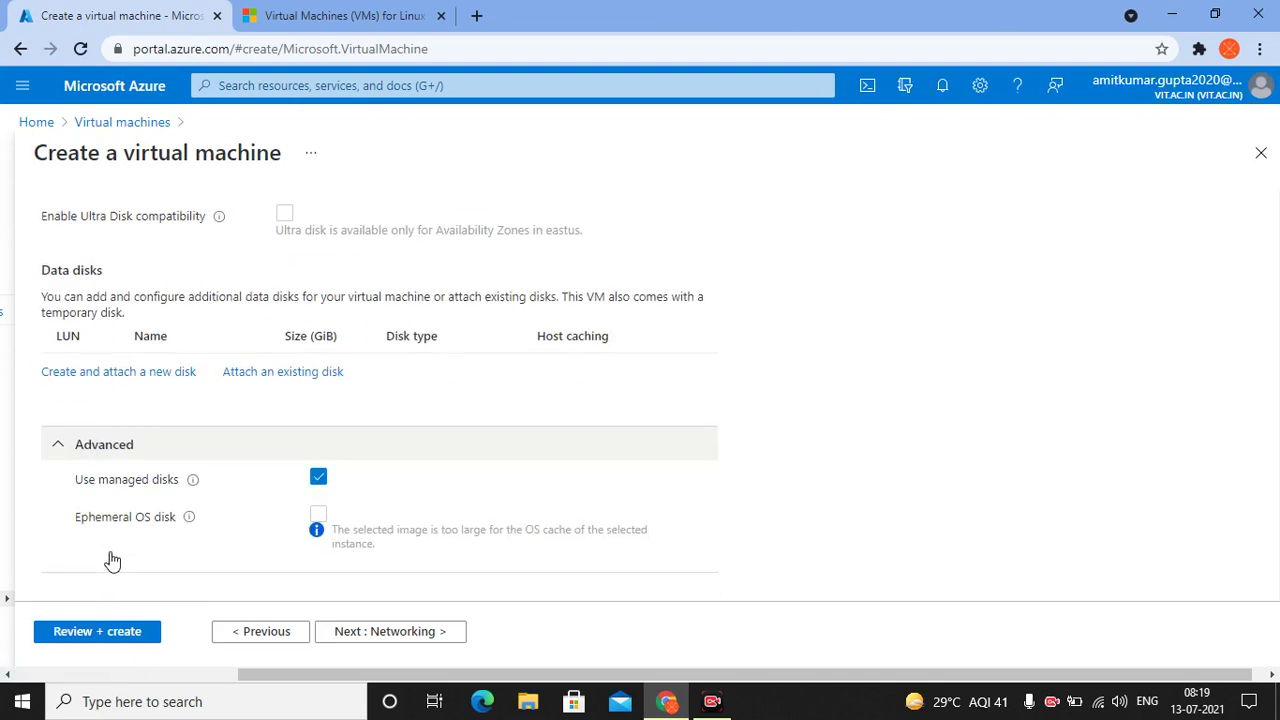
{"action": "left_click", "coordinate": [358, 643]}
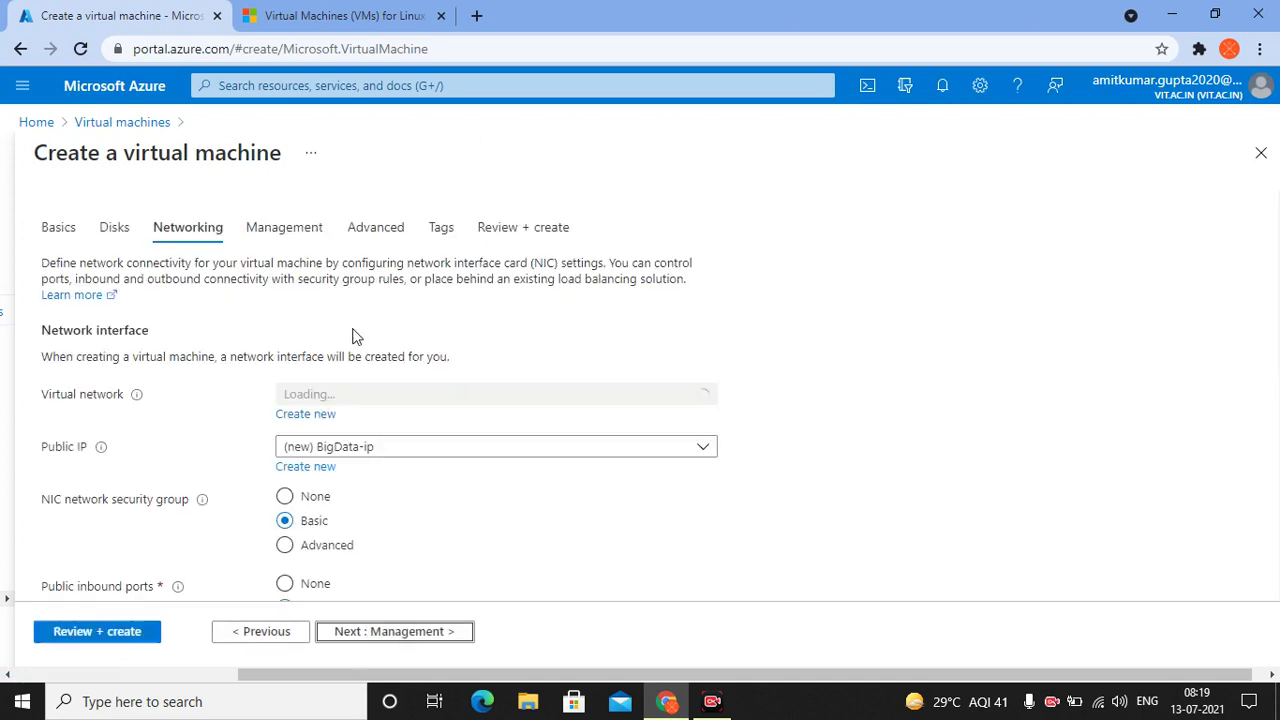
{"action": "scroll", "coordinate": [330, 445], "scroll_direction": "down", "scroll_amount": 1}
{"action": "scroll", "coordinate": [330, 450], "scroll_direction": "down", "scroll_amount": 1}
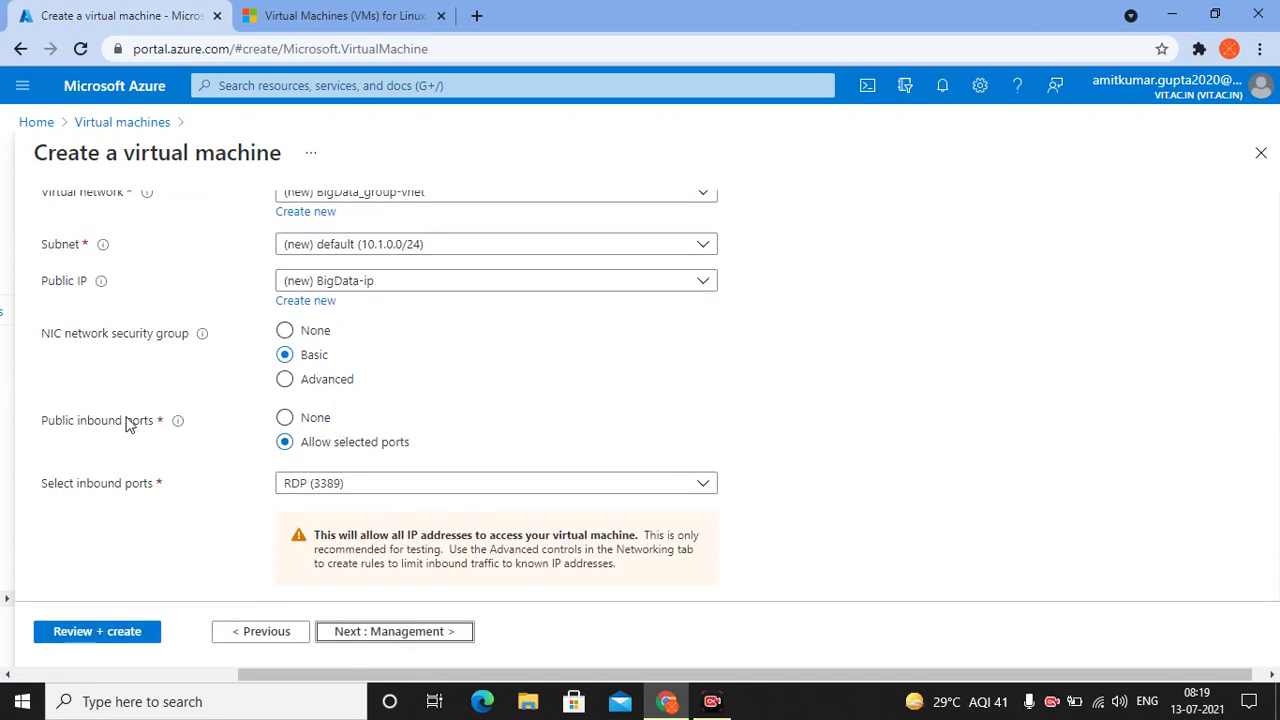
{"action": "scroll", "coordinate": [265, 441], "scroll_direction": "up", "scroll_amount": 2}
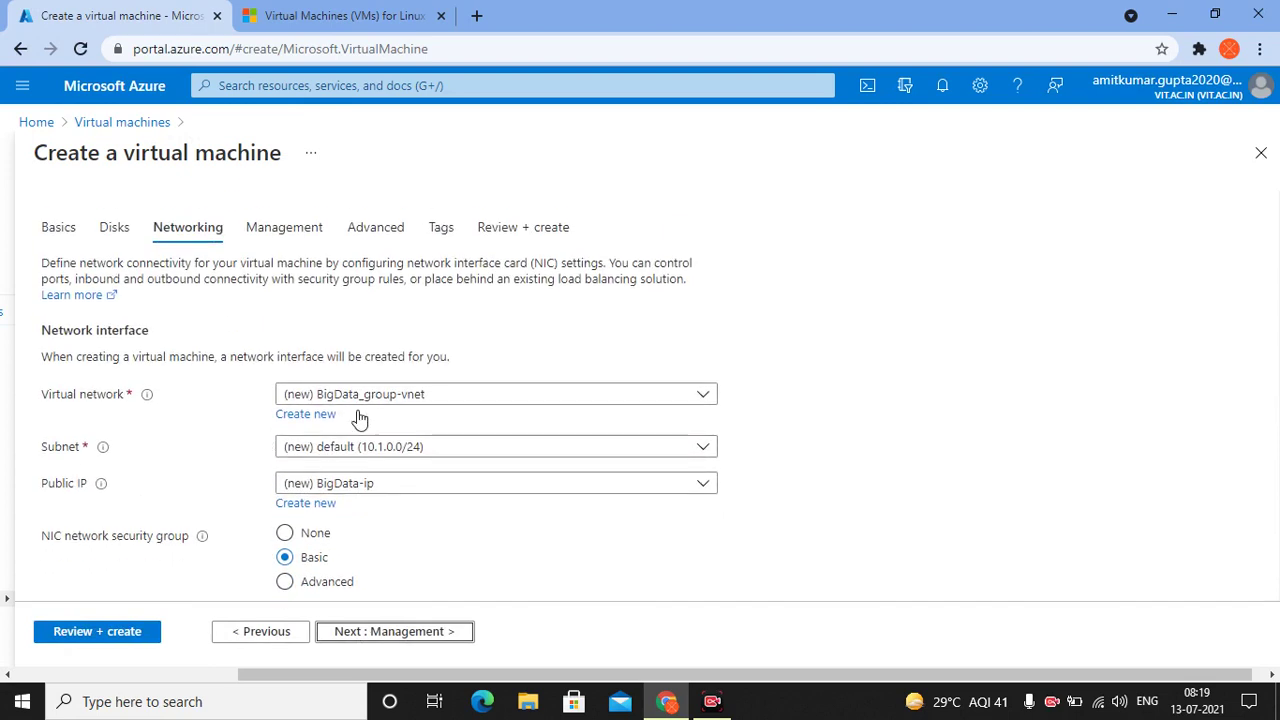
Step through Management, Advanced and Tags to Review + create, note the validation failure, then go Home
{"action": "left_click", "coordinate": [313, 229]}
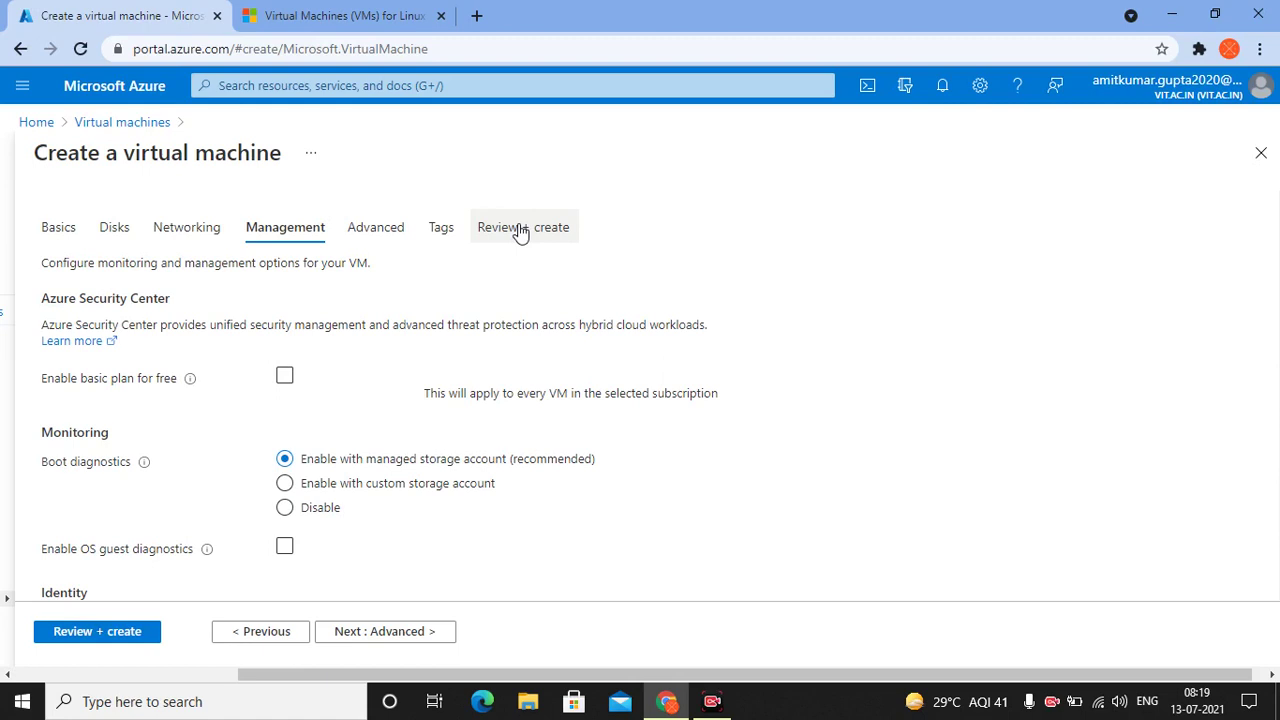
{"action": "left_click", "coordinate": [392, 637]}
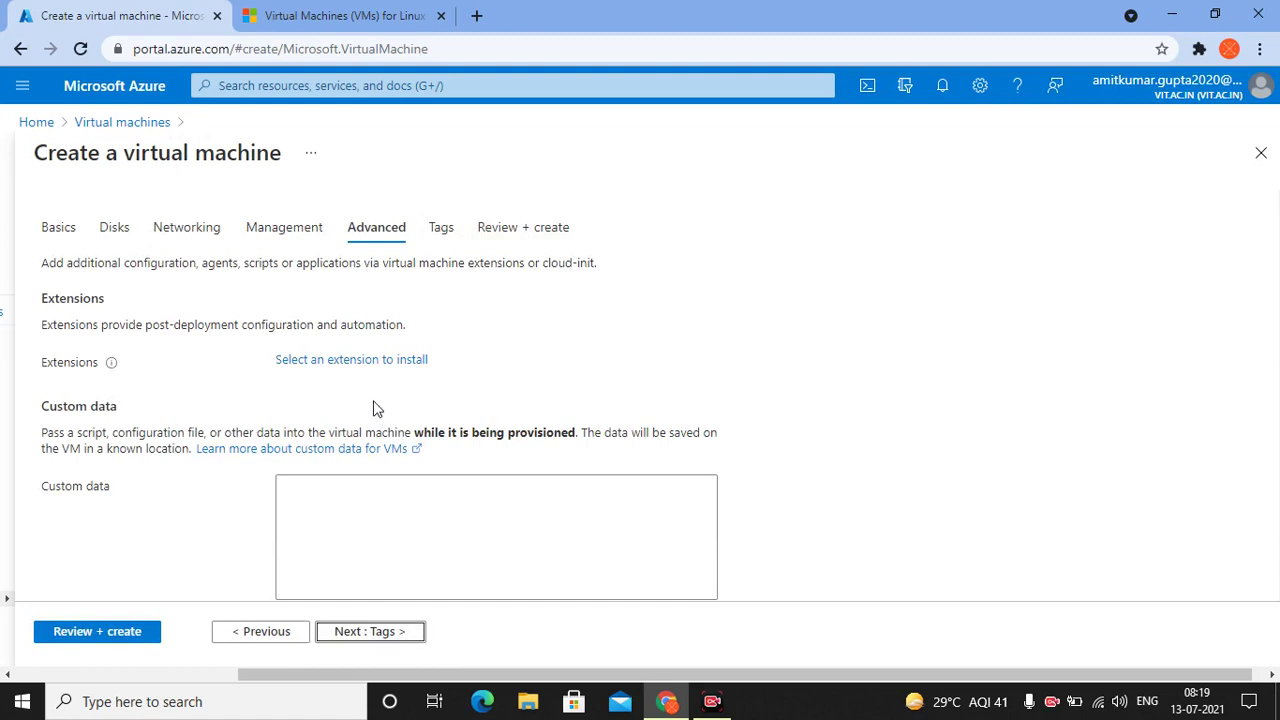
{"action": "left_click", "coordinate": [326, 634]}
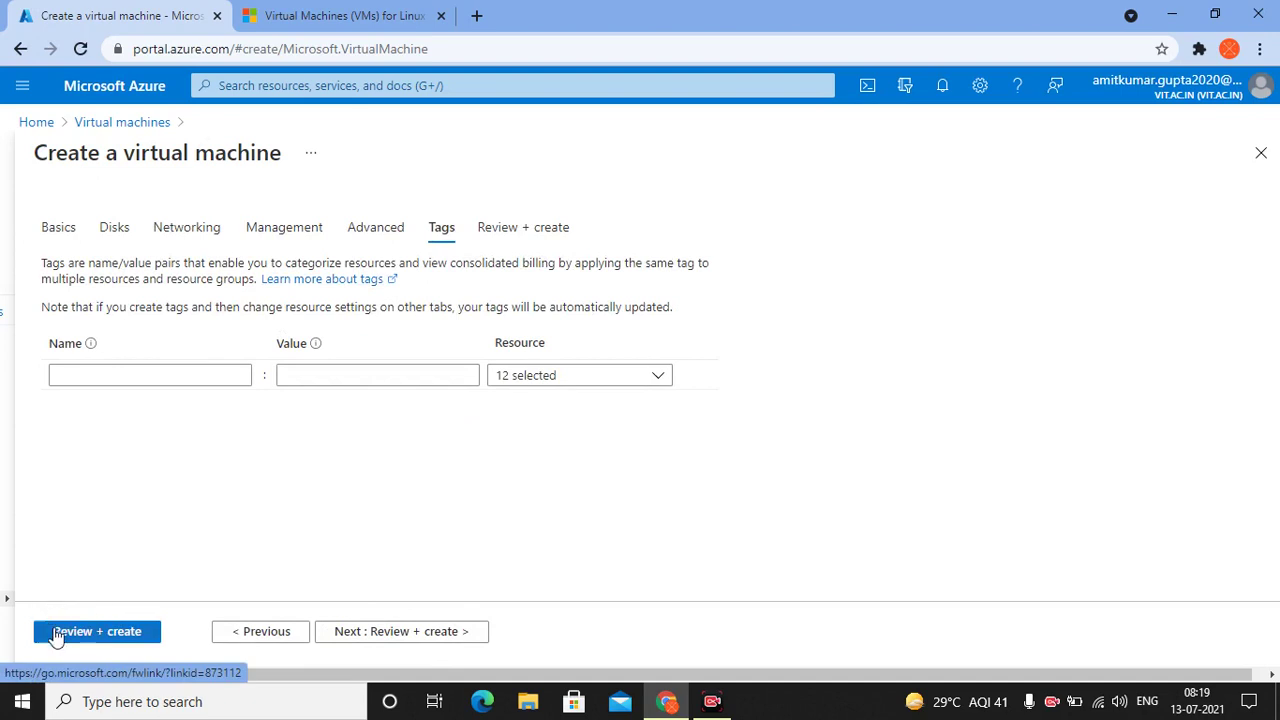
{"action": "left_click", "coordinate": [508, 240]}
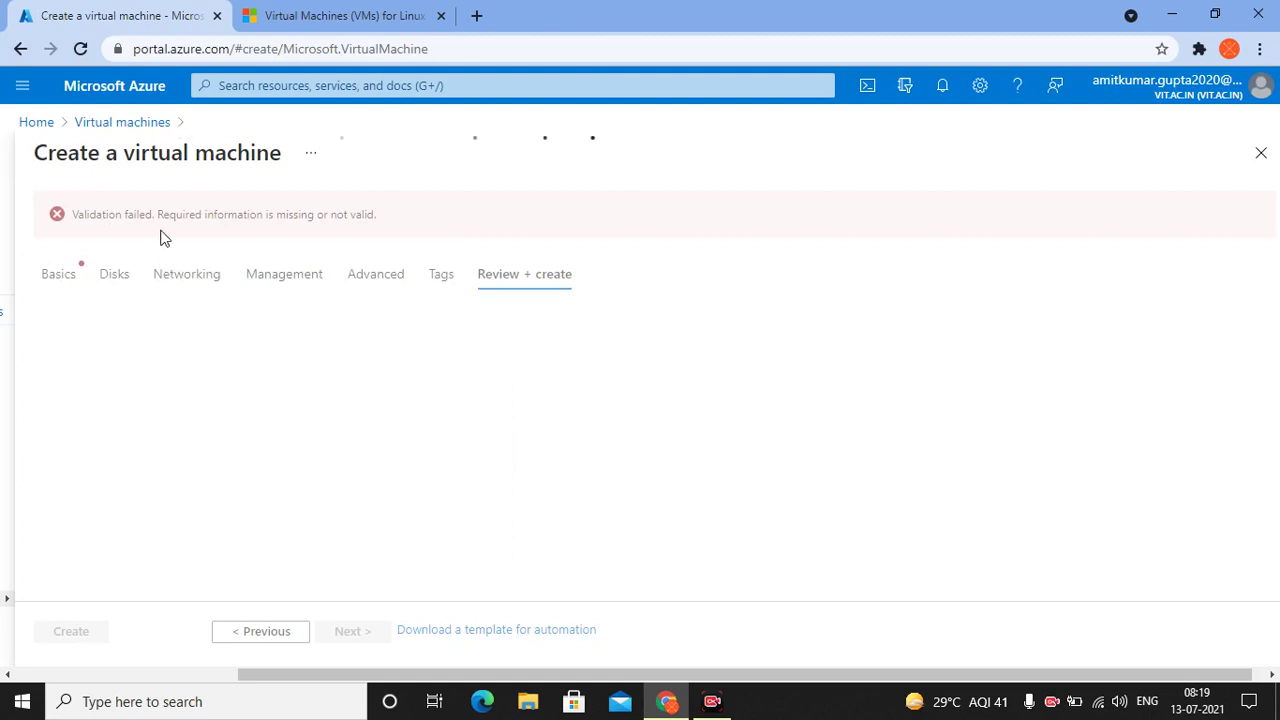
{"action": "left_click_drag", "start_coordinate": [380, 225], "coordinate": [113, 214]}
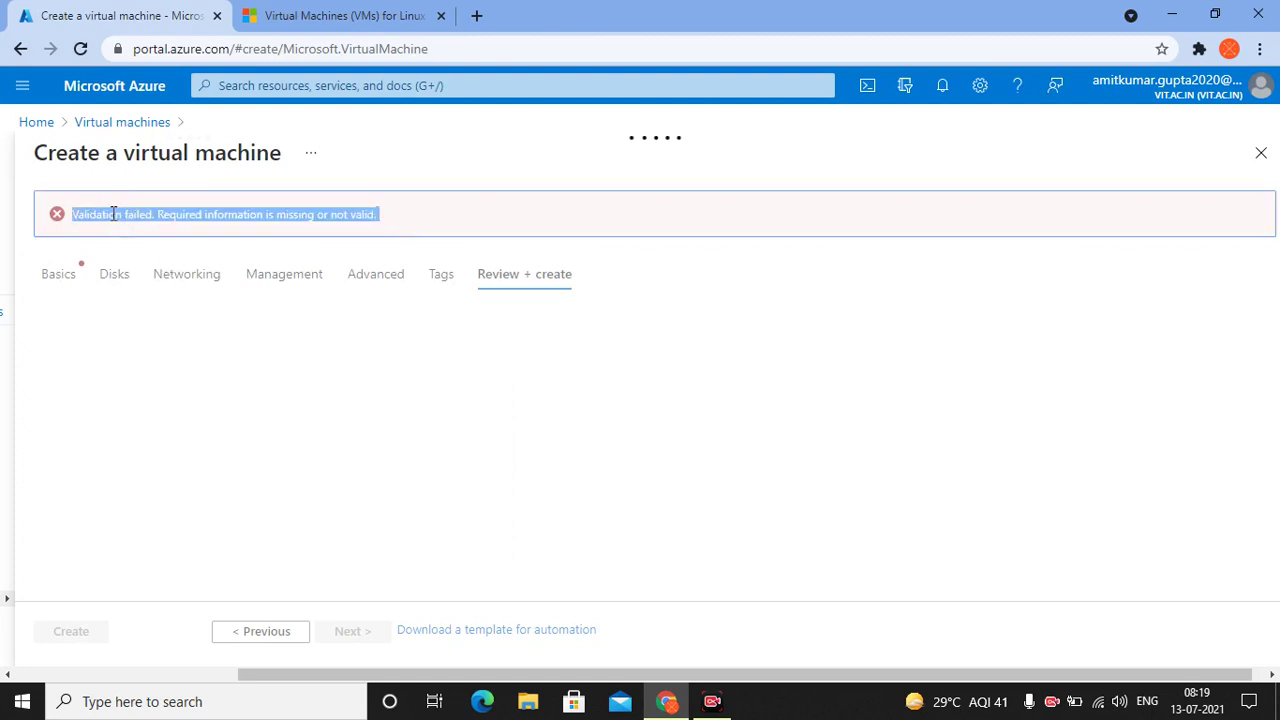
{"action": "left_click", "coordinate": [248, 531]}
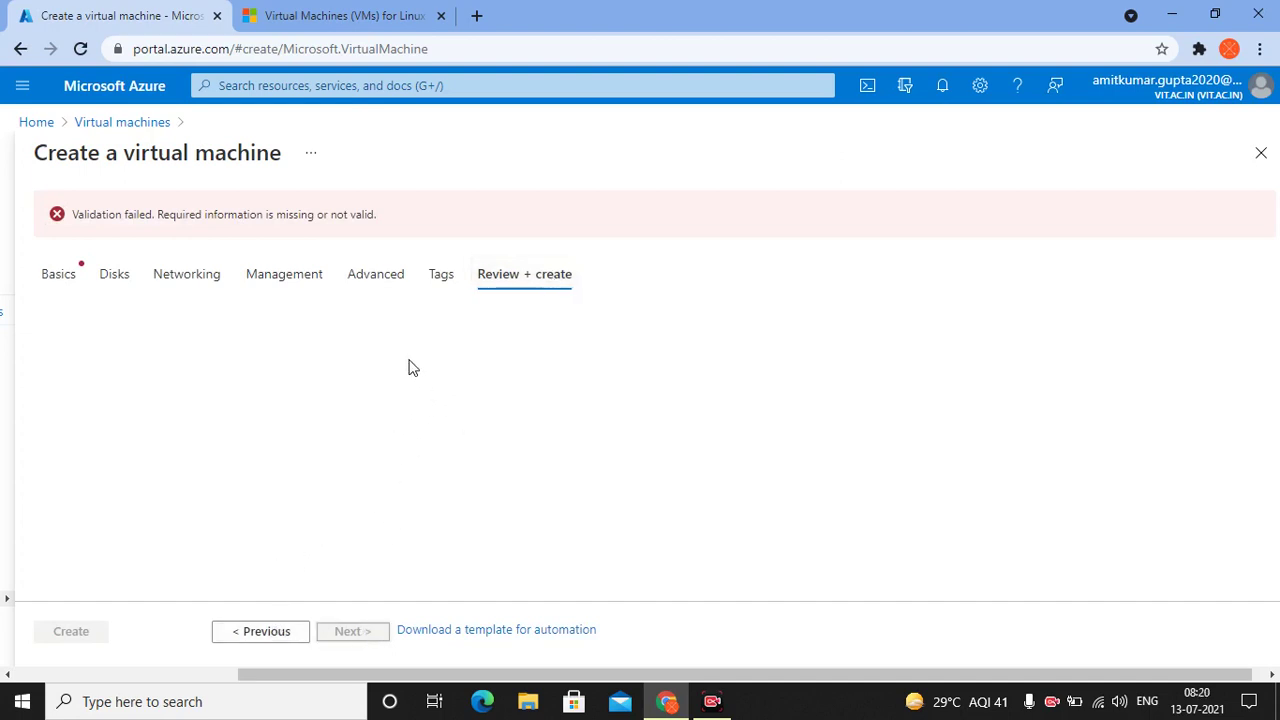
{"action": "left_click", "coordinate": [44, 127]}
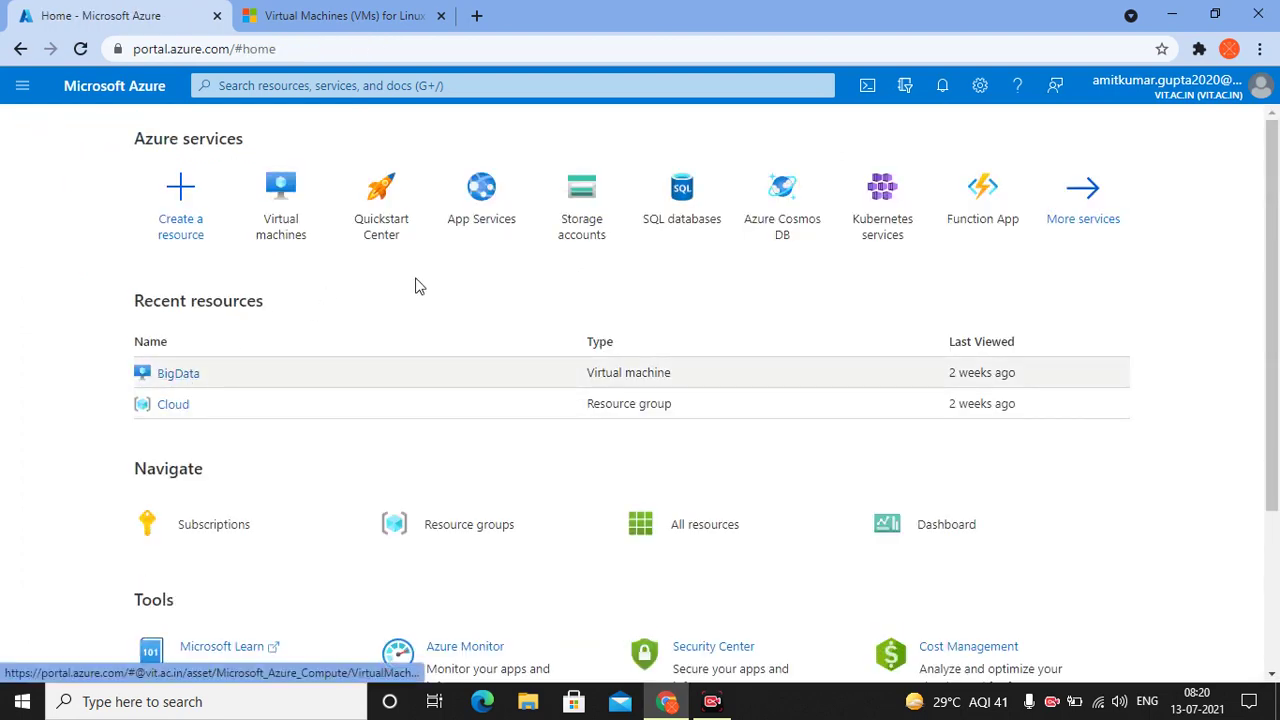
Open the BigData VM from Virtual machines and choose Connect > RDP for 137.117.103.185
{"action": "left_click", "coordinate": [289, 192]}
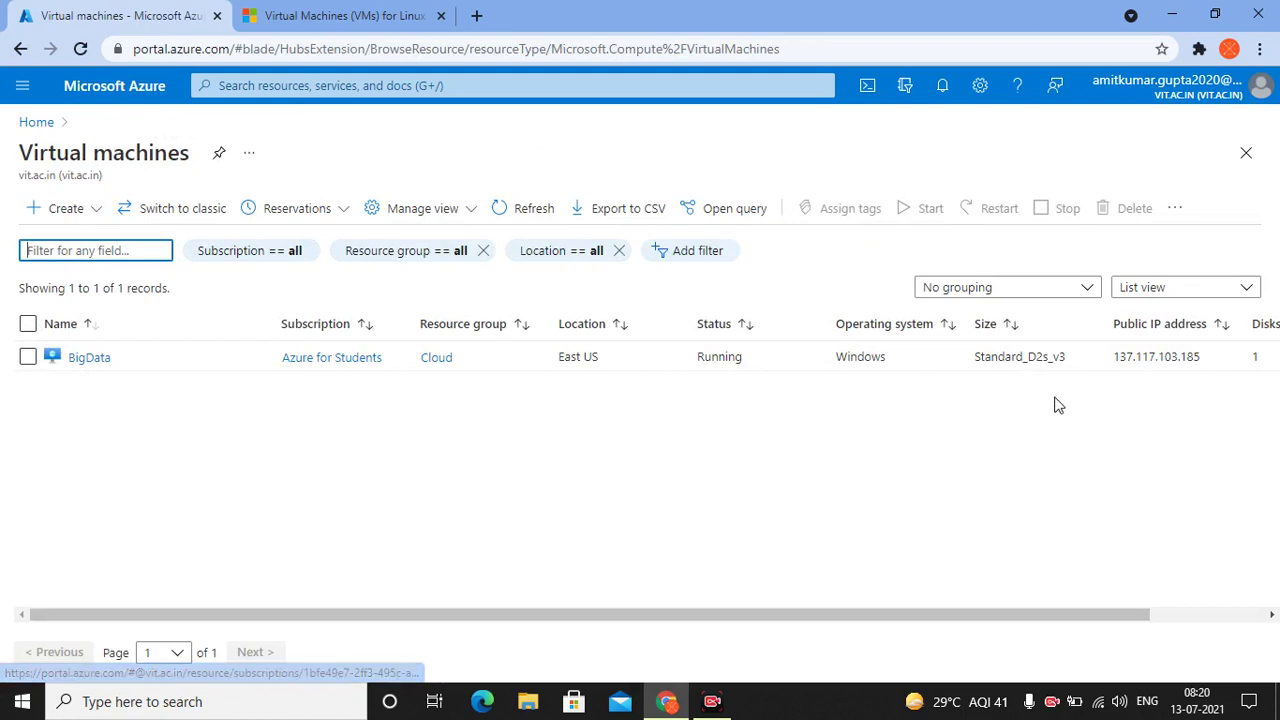
{"action": "left_click", "coordinate": [88, 364]}
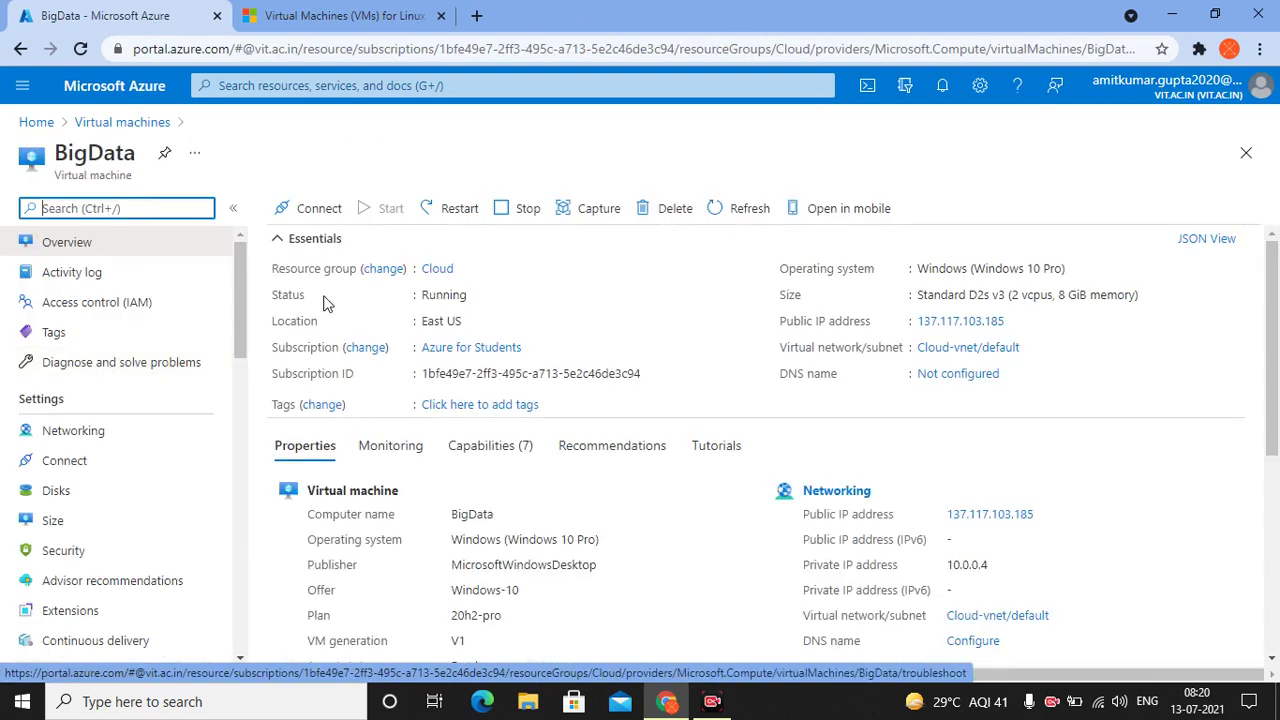
{"action": "left_click", "coordinate": [318, 212]}
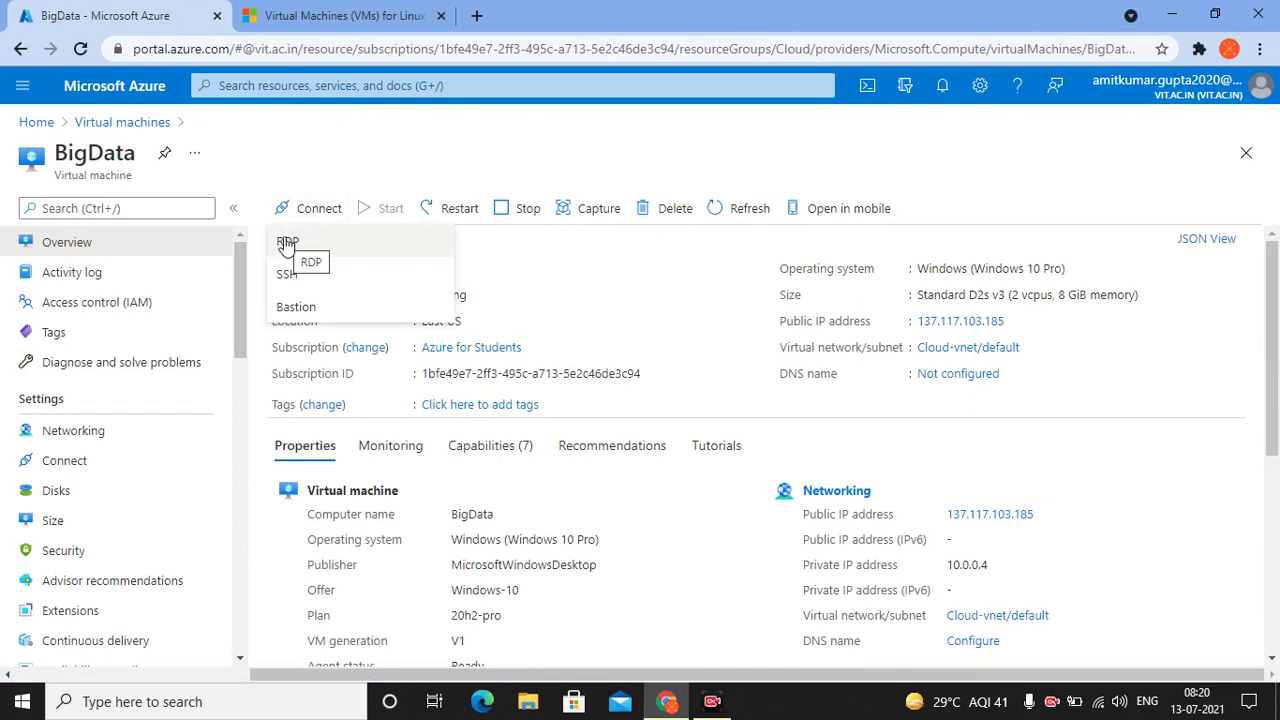
{"action": "left_click", "coordinate": [287, 243]}
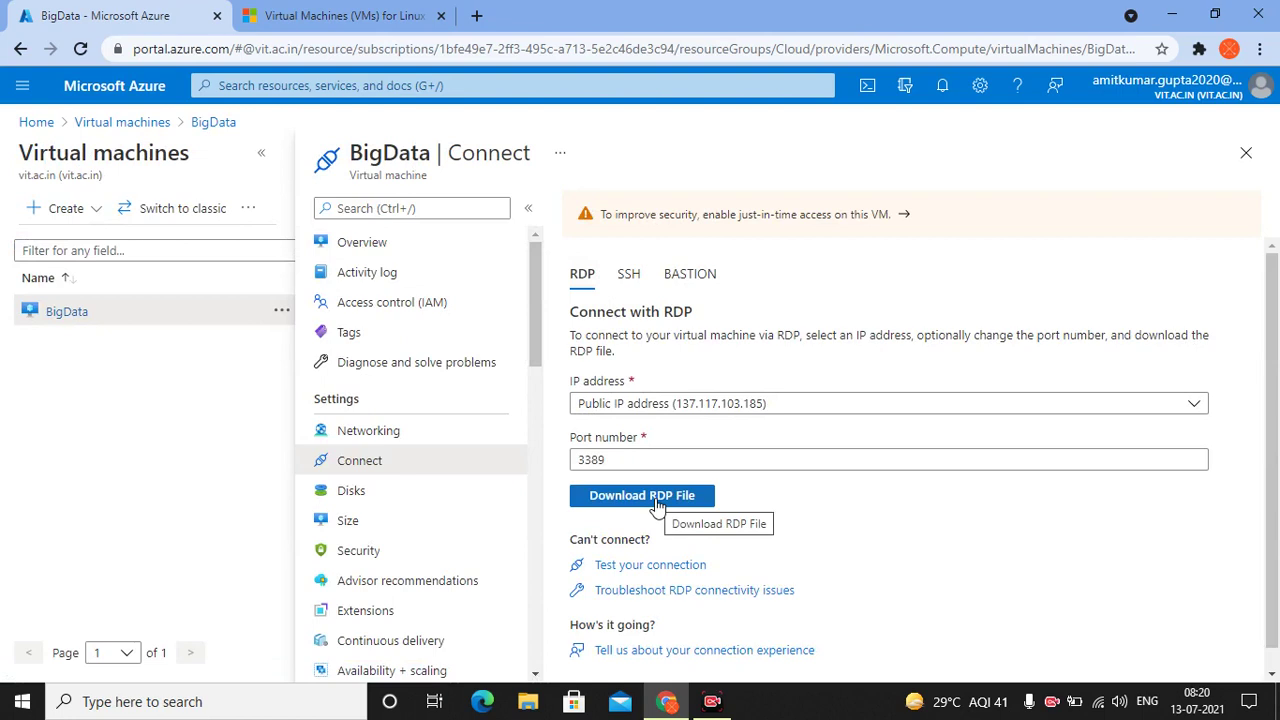
Download and open BigData.rdp, submit the credentials, and cancel when the logon fails
{"action": "left_click", "coordinate": [701, 504]}
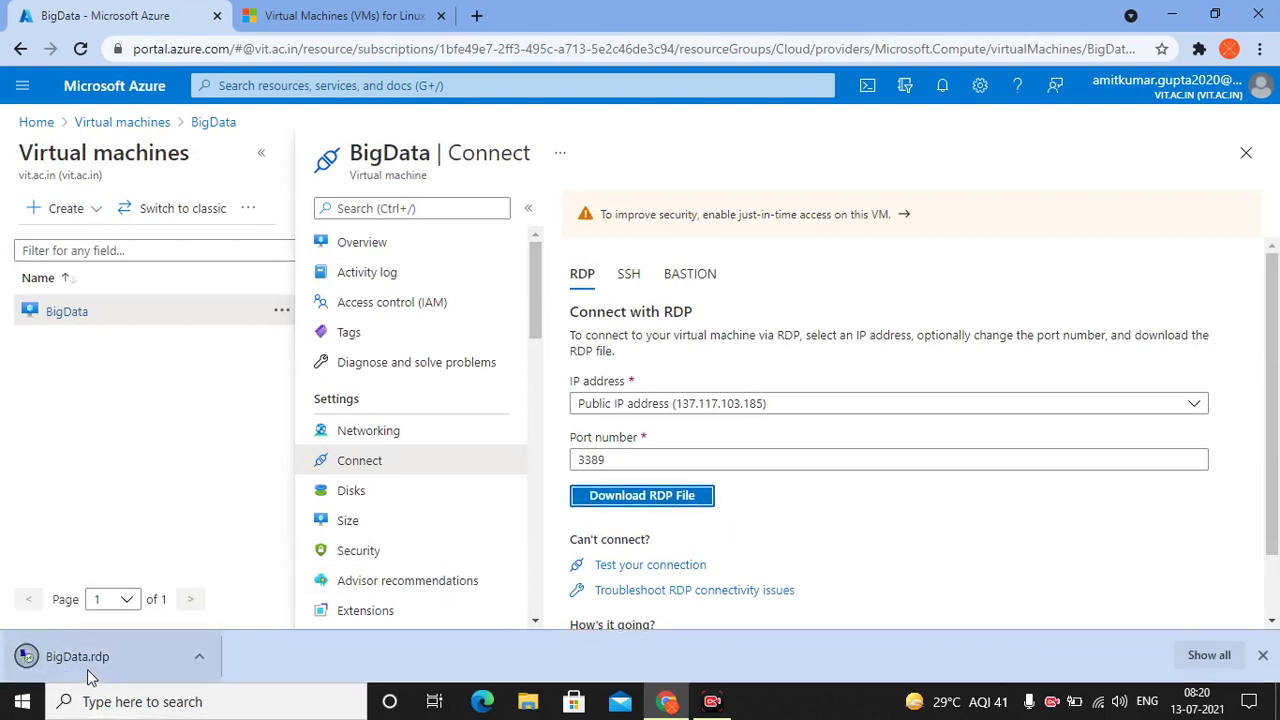
{"action": "left_click", "coordinate": [67, 664]}
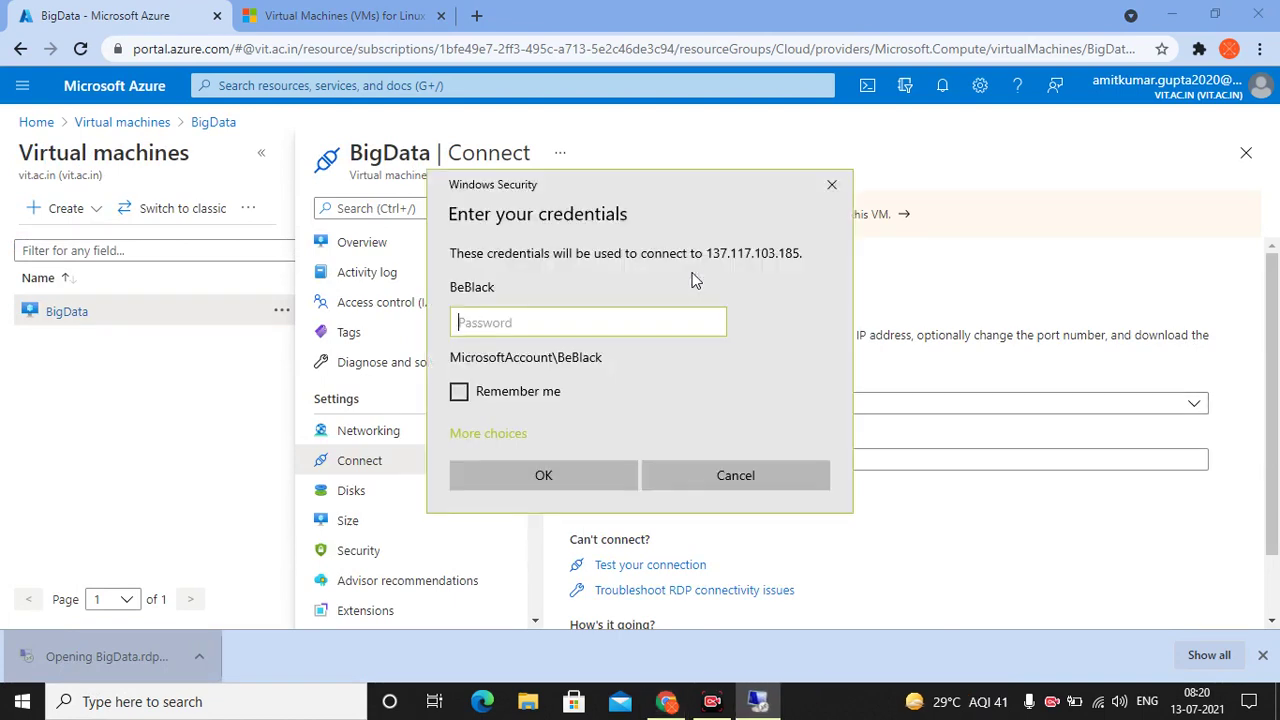
{"action": "left_click", "coordinate": [577, 479]}
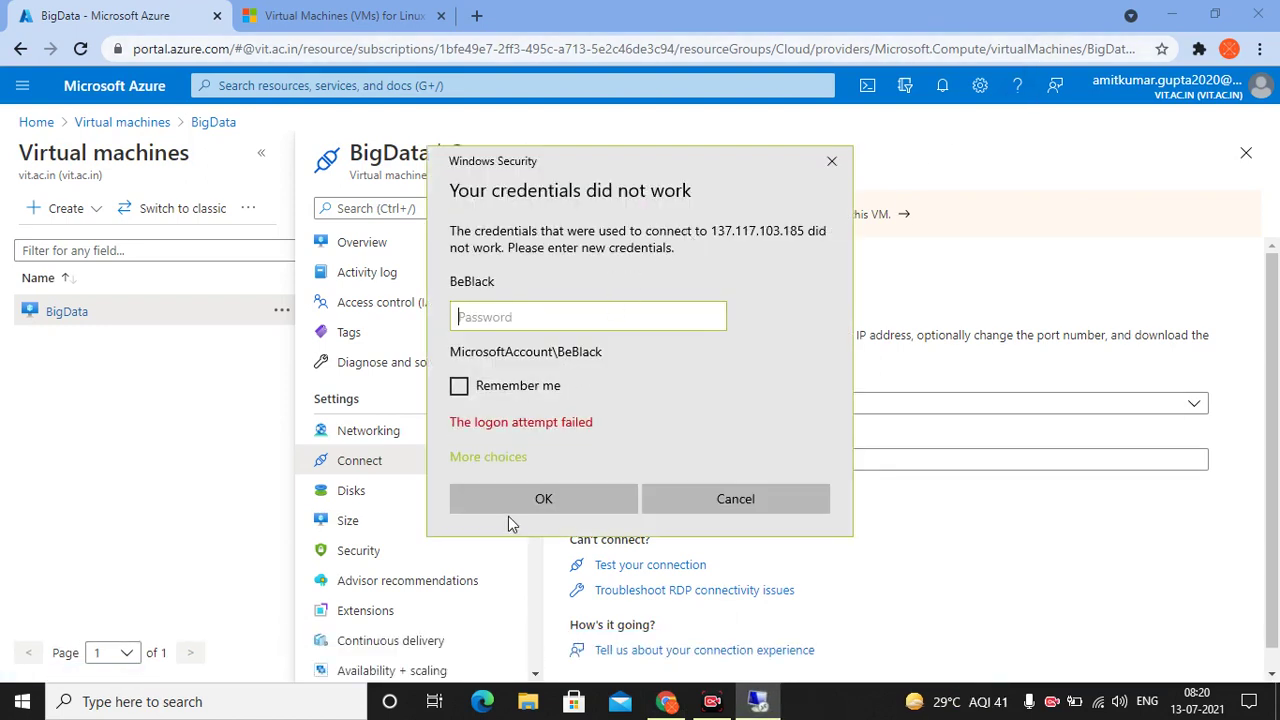
{"action": "left_click", "coordinate": [764, 503]}
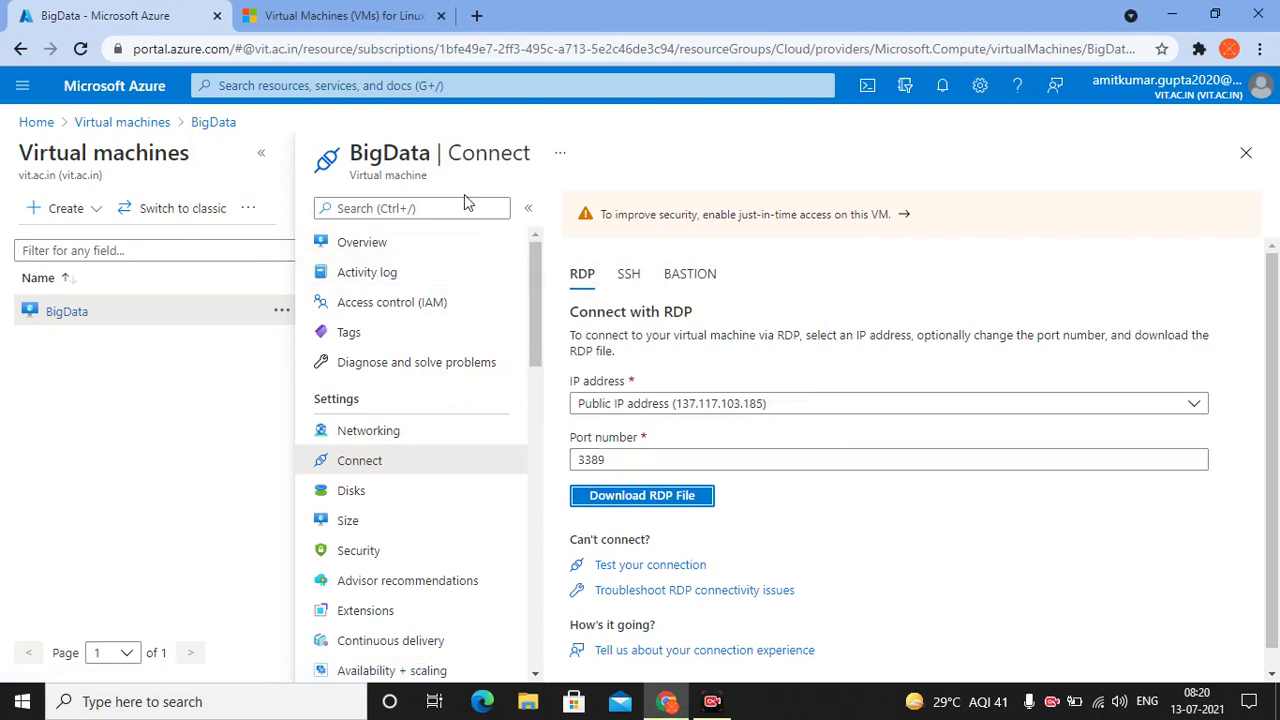
{"action": "scroll", "coordinate": [781, 372], "scroll_direction": "down", "scroll_amount": 1}
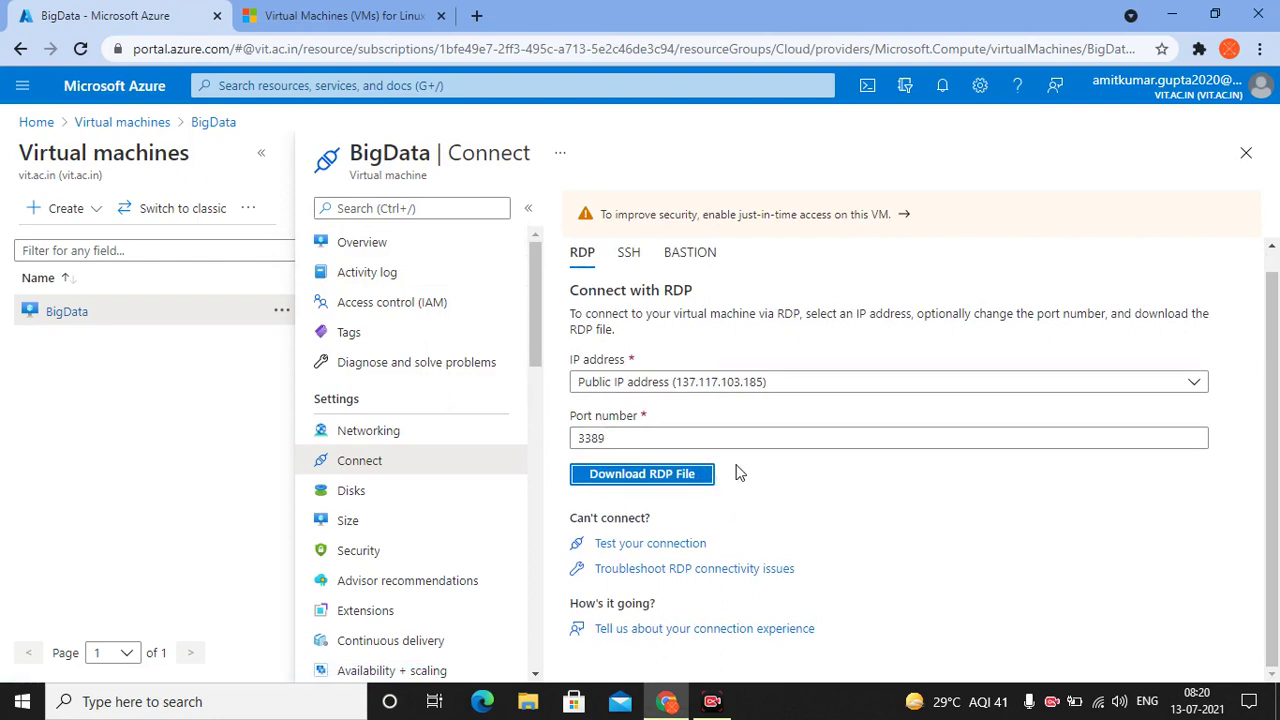
In a new tab, search 'github' and open the GitHub Docs page on applying for a student developer pack
{"action": "left_click", "coordinate": [480, 18]}
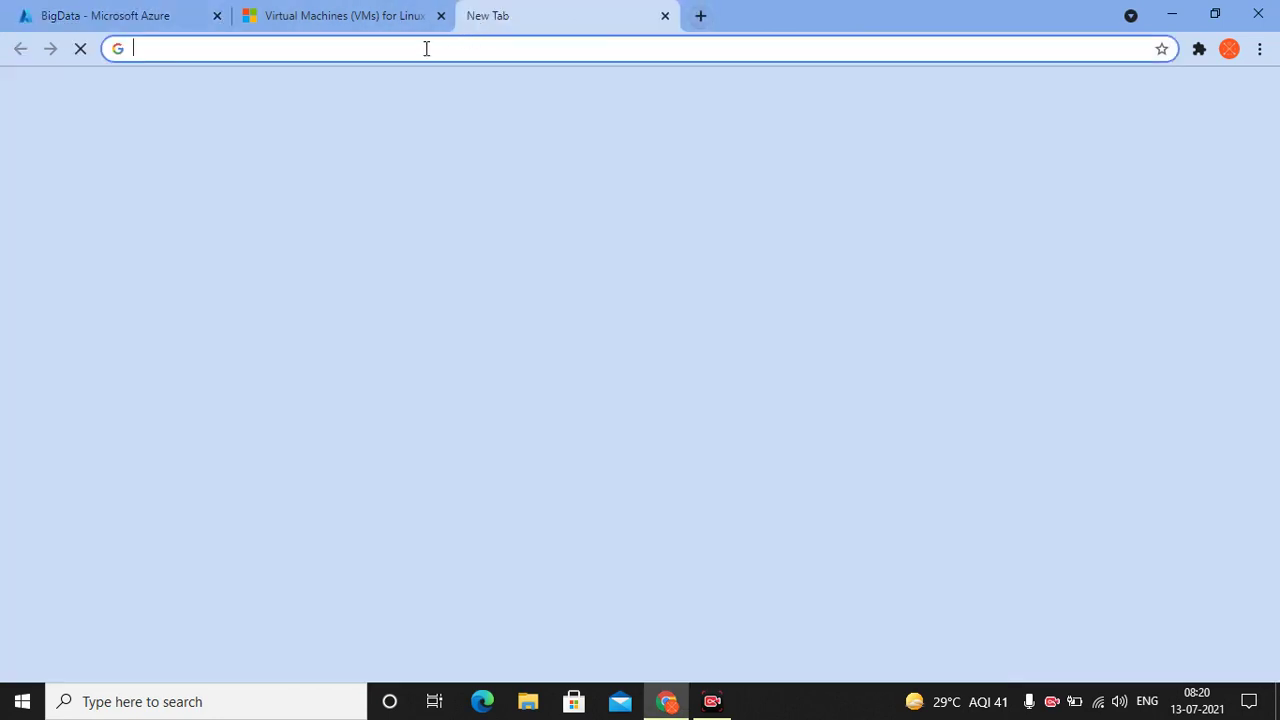
{"action": "left_click", "coordinate": [424, 49]}
{"action": "type", "text": "github"}
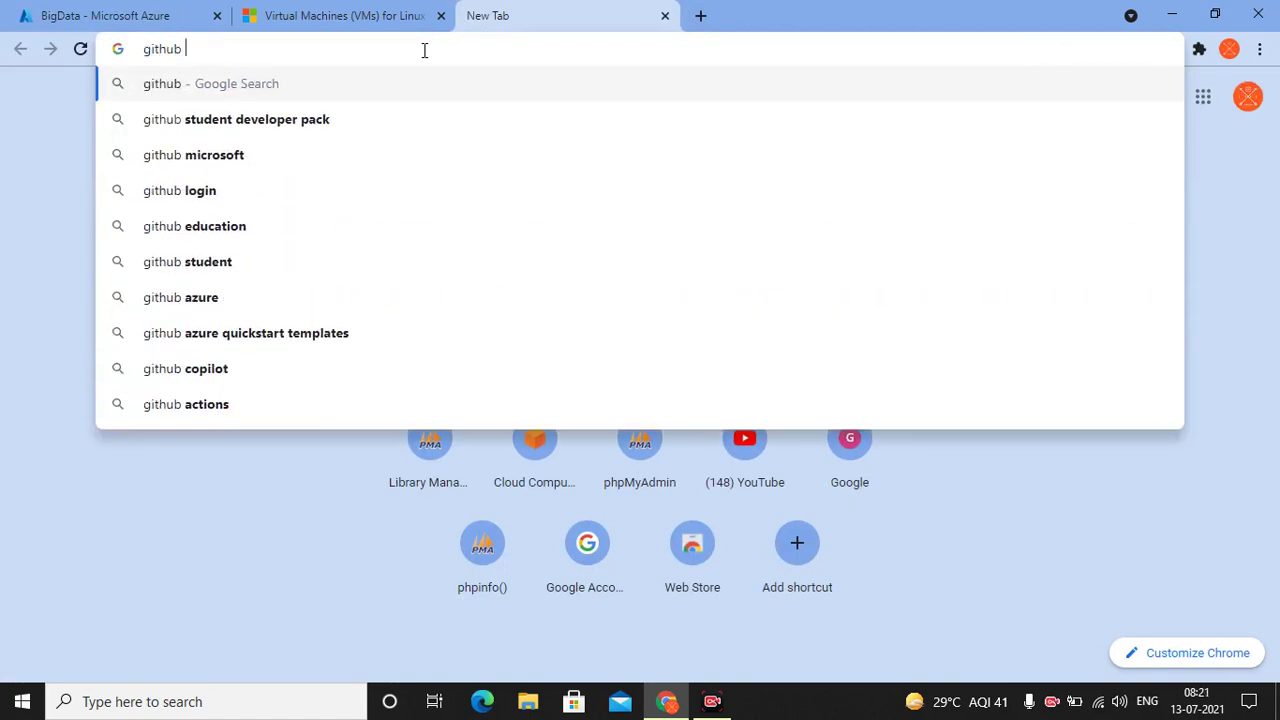
{"action": "left_click", "coordinate": [312, 132]}
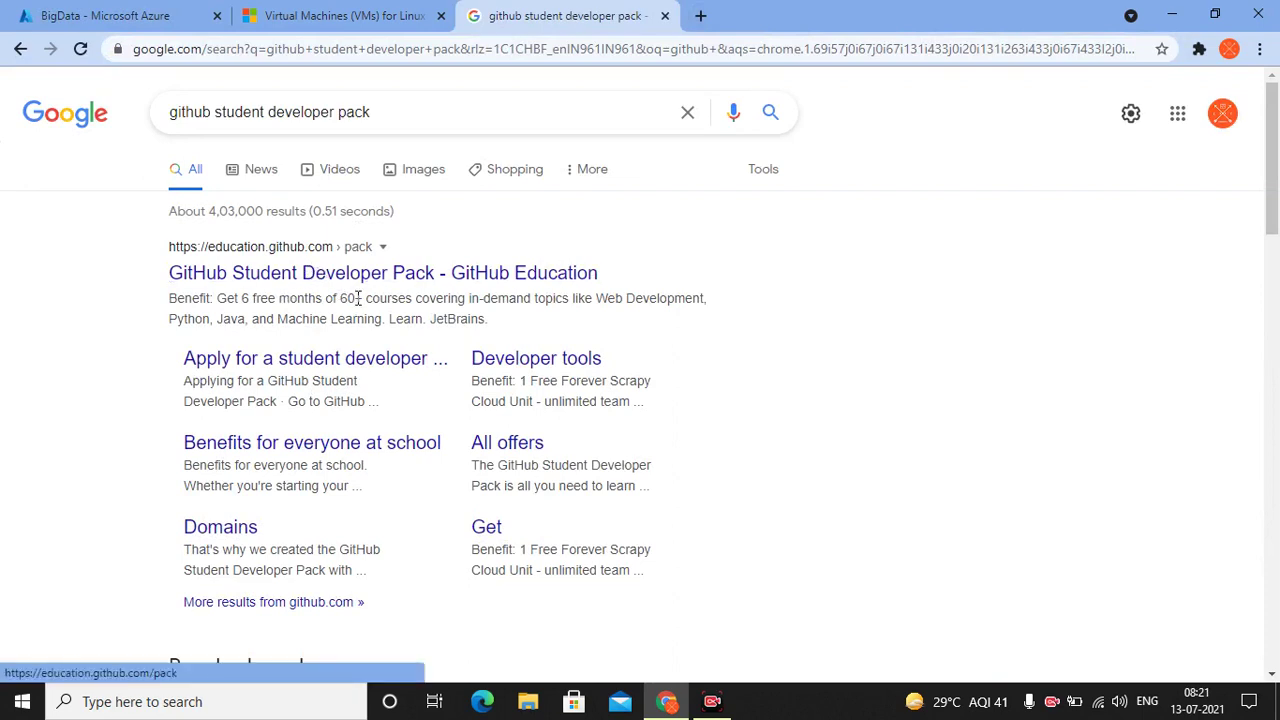
{"action": "left_click", "coordinate": [311, 360]}
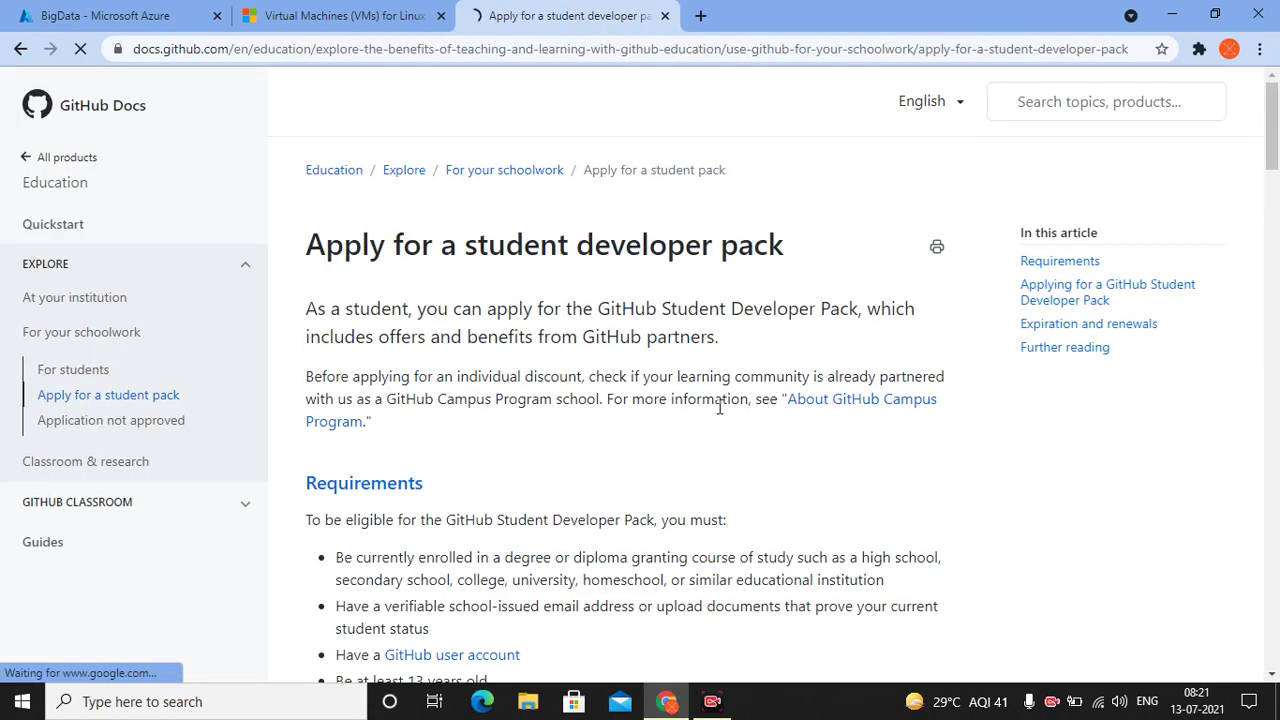
Read through the pack's requirements and application steps, then go back to the Azure Virtual Machines tab
{"action": "scroll", "coordinate": [719, 406], "scroll_direction": "down", "scroll_amount": 6}
{"action": "scroll", "coordinate": [719, 406], "scroll_direction": "down", "scroll_amount": 3}
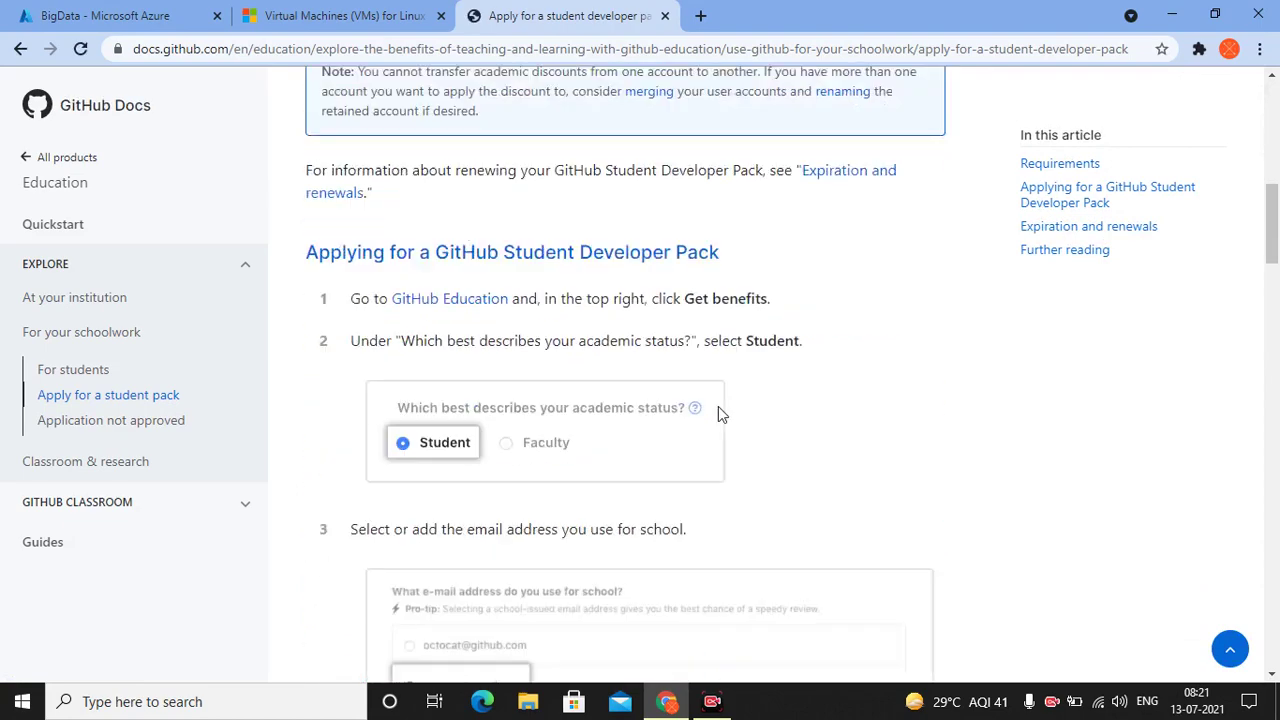
{"action": "scroll", "coordinate": [603, 229], "scroll_direction": "up", "scroll_amount": 9}
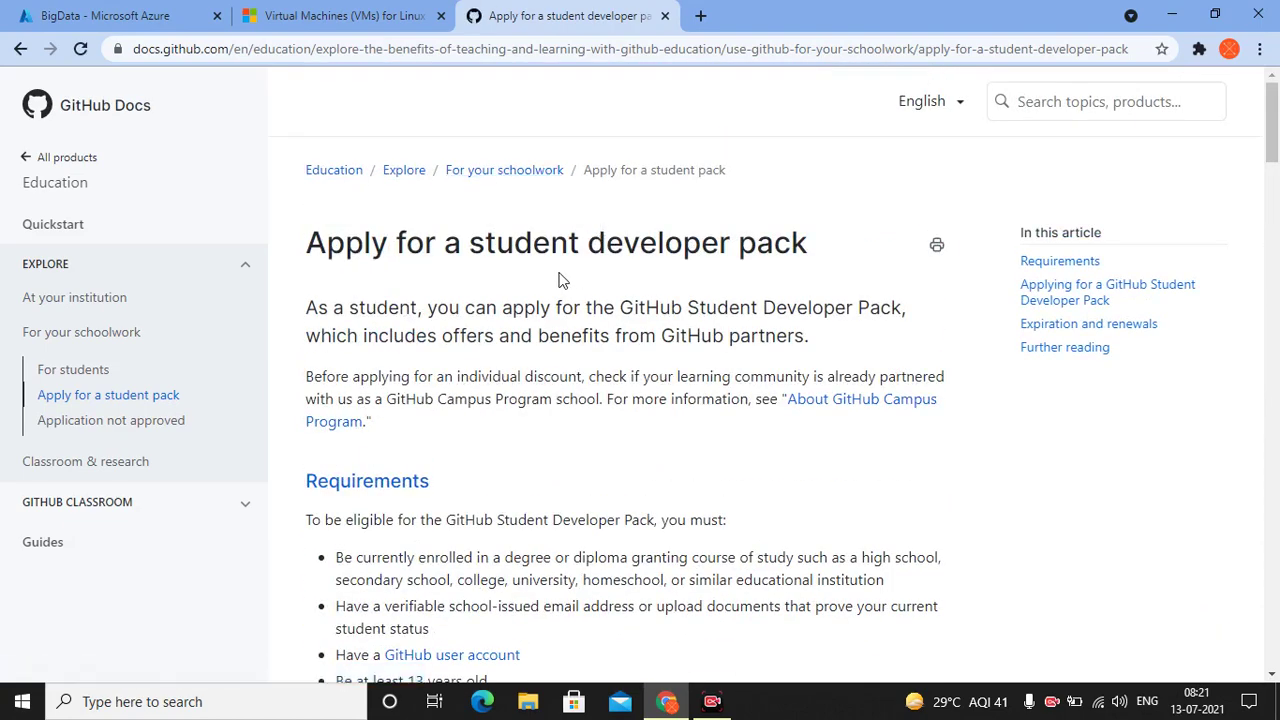
{"action": "scroll", "coordinate": [301, 338], "scroll_direction": "down", "scroll_amount": 12}
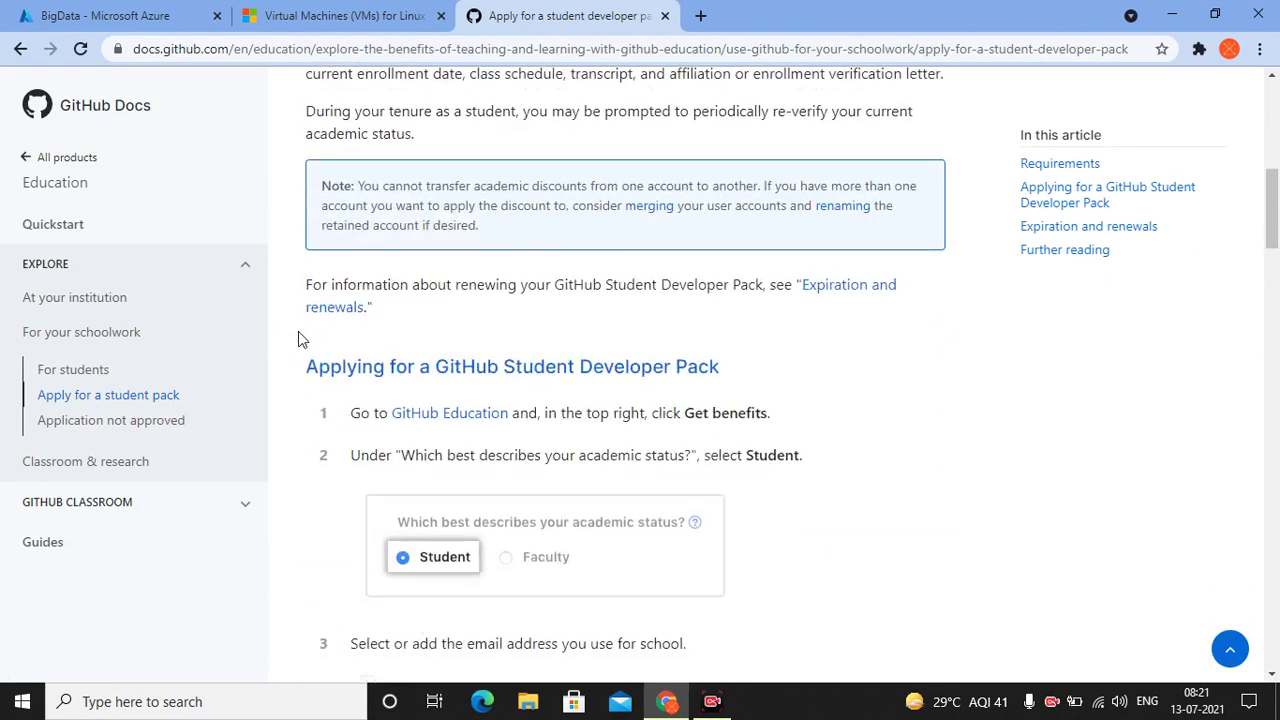
{"action": "scroll", "coordinate": [298, 340], "scroll_direction": "down", "scroll_amount": 5}
{"action": "scroll", "coordinate": [298, 340], "scroll_direction": "up", "scroll_amount": 1}
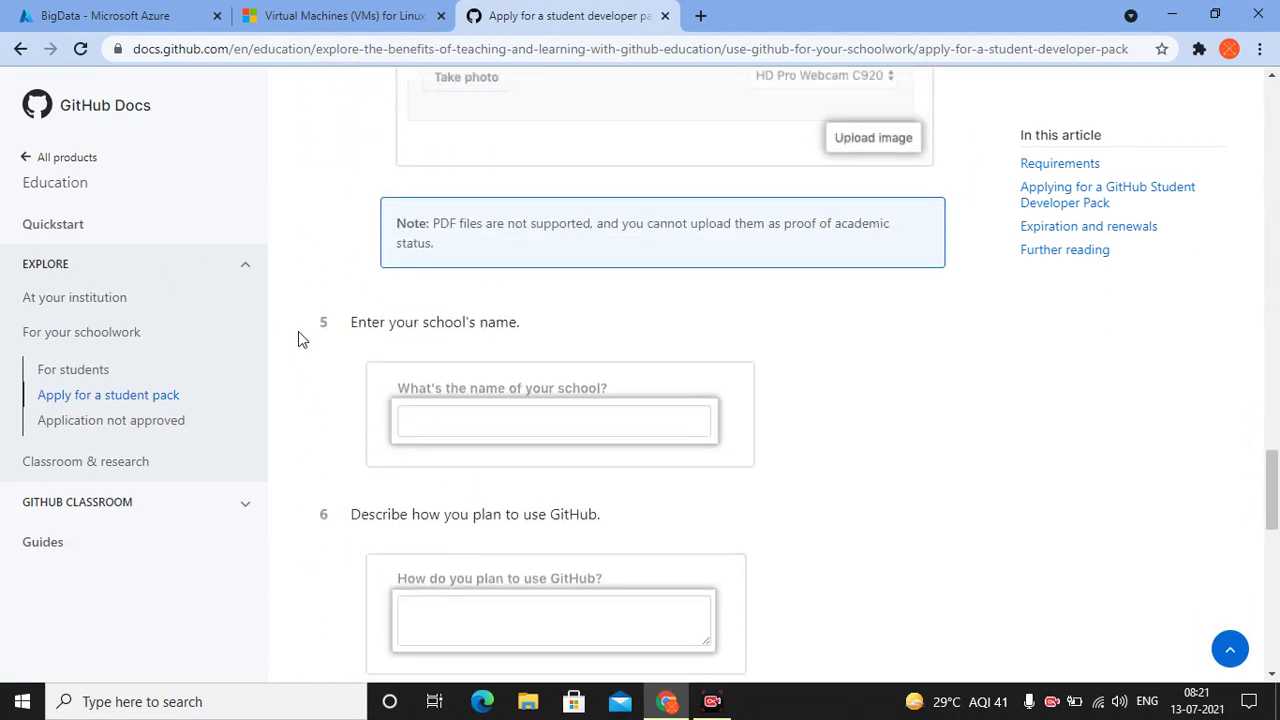
{"action": "scroll", "coordinate": [339, 428], "scroll_direction": "up", "scroll_amount": 1}
{"action": "scroll", "coordinate": [339, 428], "scroll_direction": "up", "scroll_amount": 15}
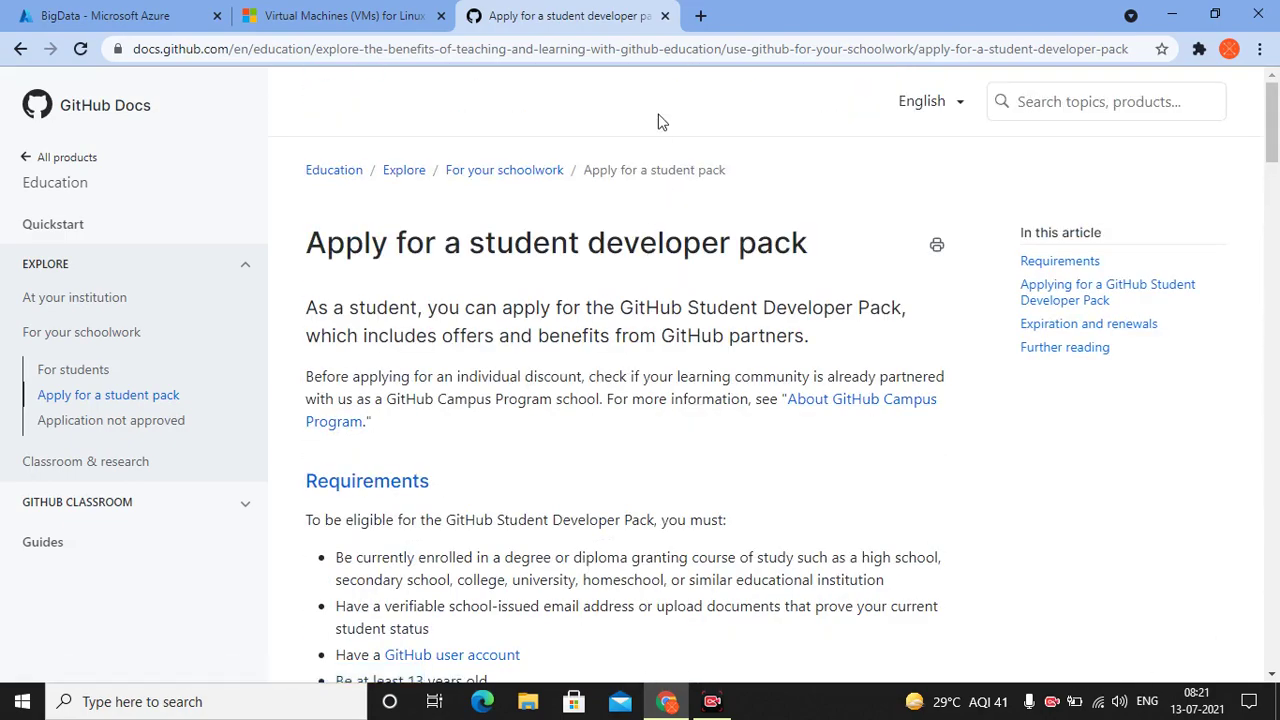
{"action": "left_click", "coordinate": [320, 15]}
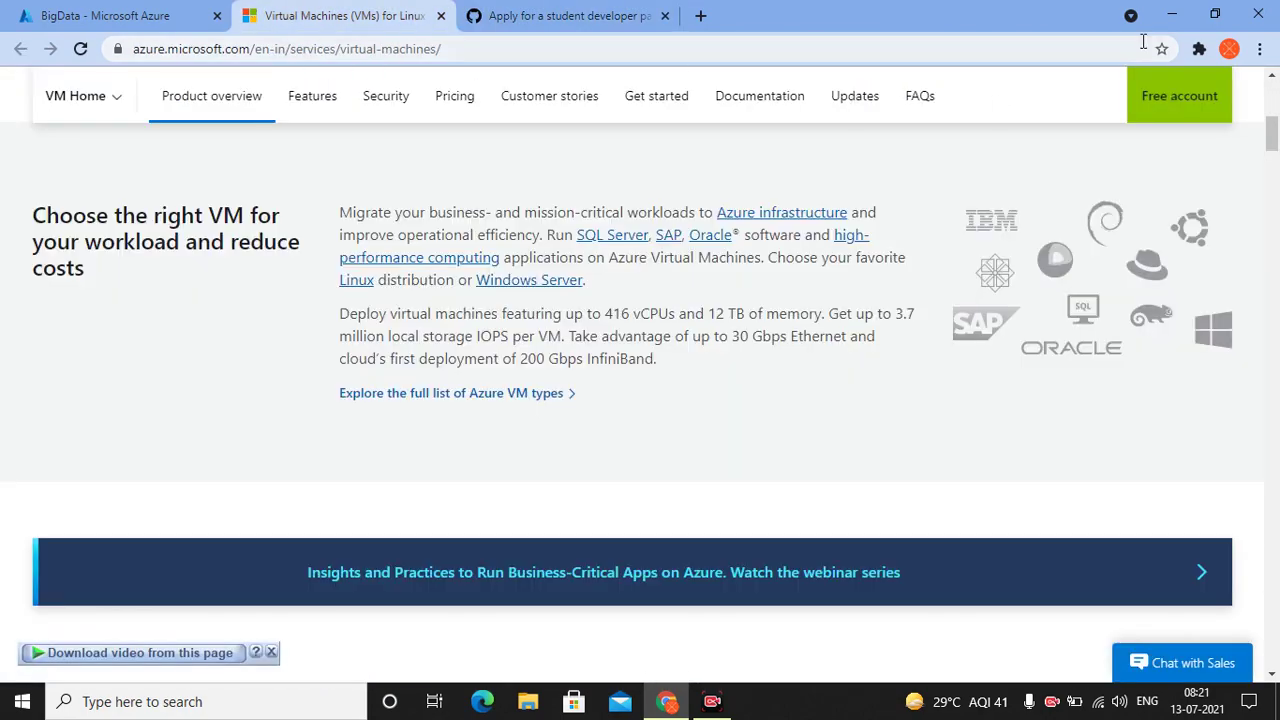
Return to the BigData VM's Connect page, then launch the BigData RDP shortcut to 137.117.103.185:3389
{"action": "left_click", "coordinate": [1160, 14]}
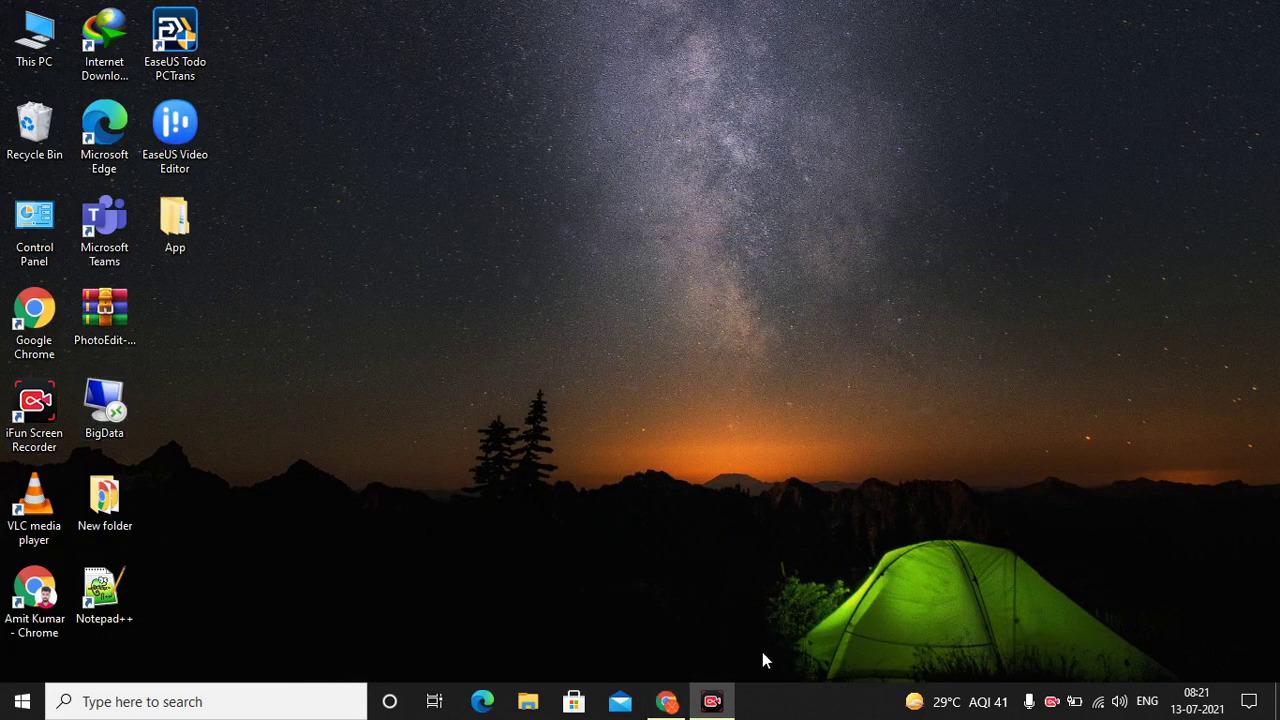
{"action": "left_click", "coordinate": [673, 706]}
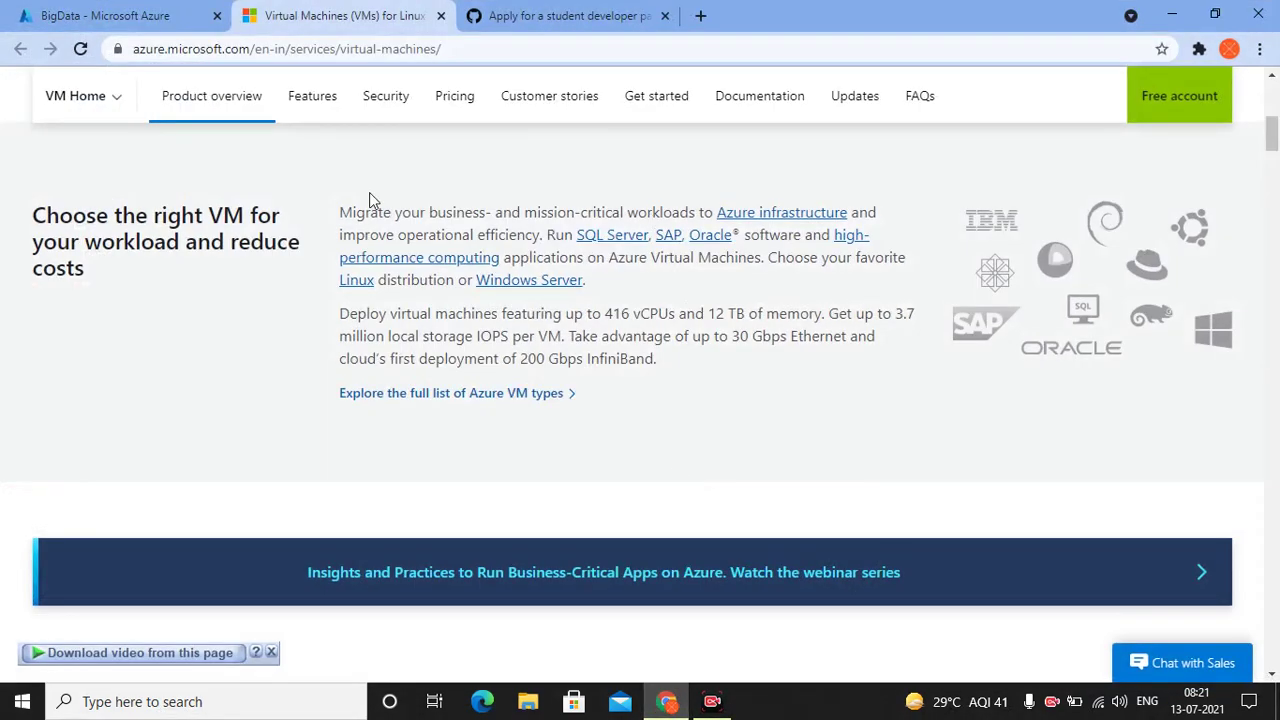
{"action": "scroll", "coordinate": [369, 200], "scroll_direction": "up", "scroll_amount": 7}
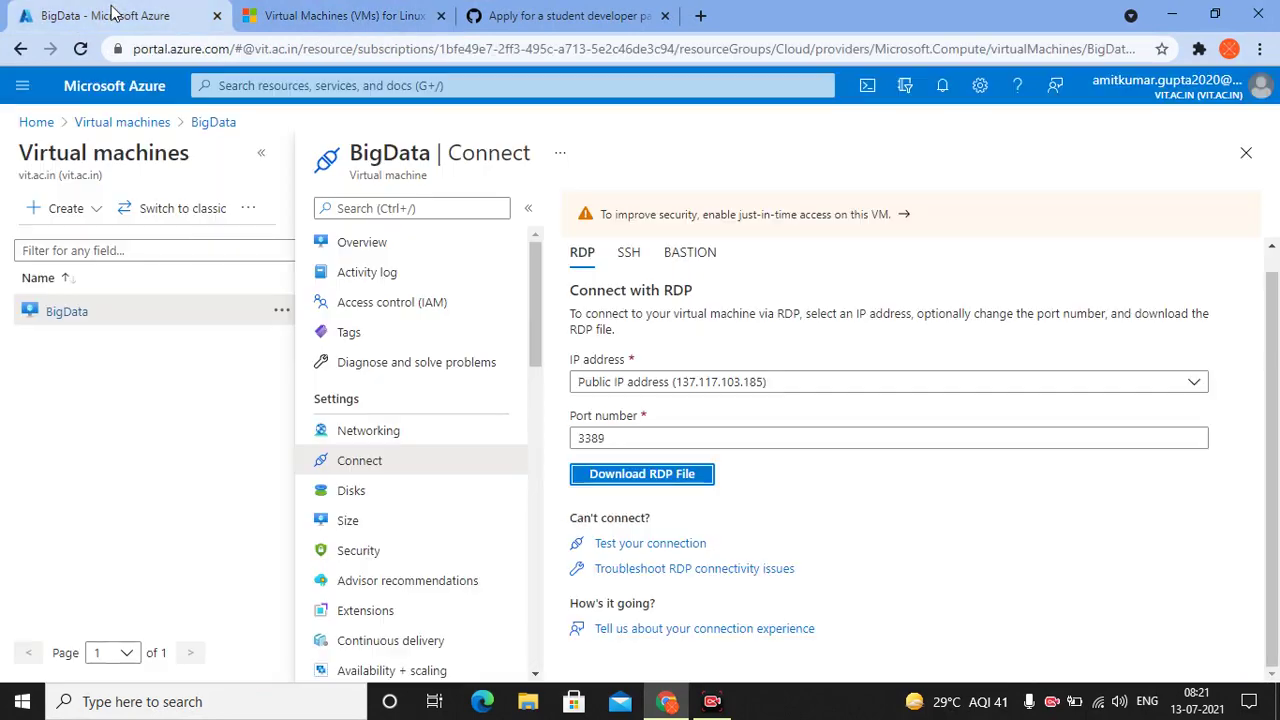
{"action": "left_click", "coordinate": [105, 16]}
{"action": "left_click", "coordinate": [1171, 15]}
{"action": "double_click", "coordinate": [112, 400]}
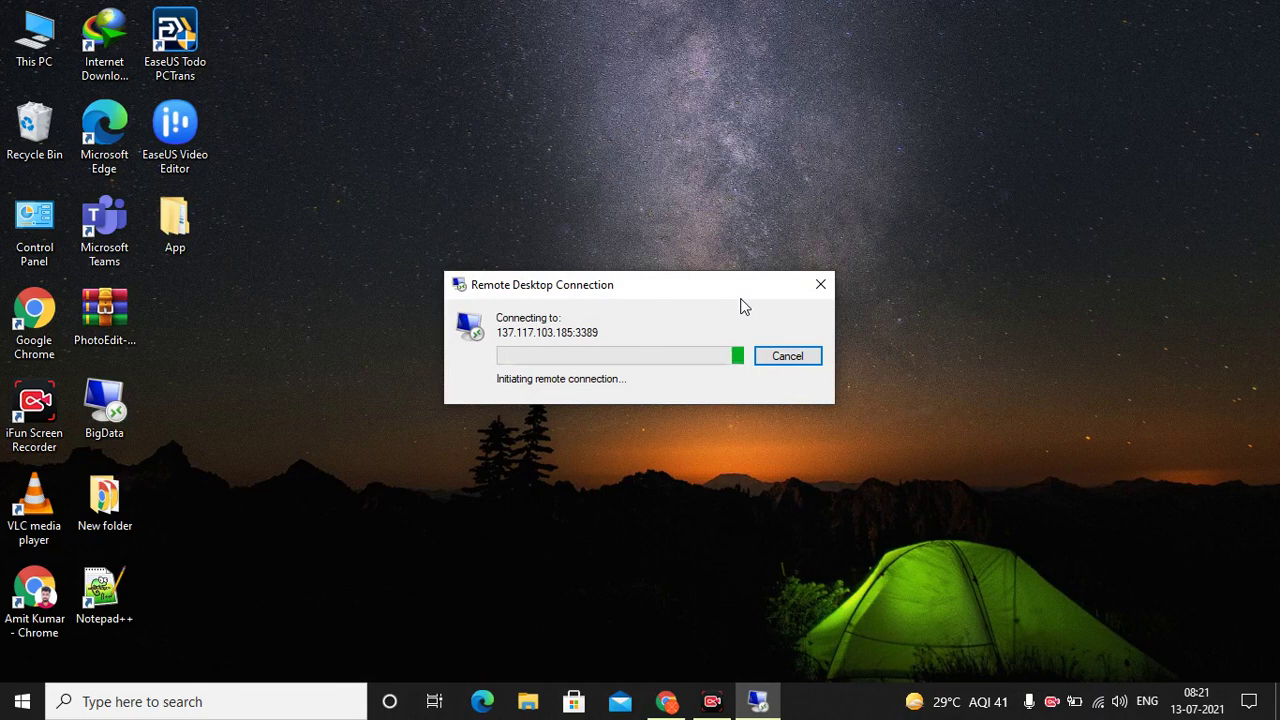
Dismiss the can't-connect error, retry the BigData connection, check Wi-Fi status, and dismiss the repeated error
{"action": "left_click_drag", "start_coordinate": [638, 288], "coordinate": [706, 234]}
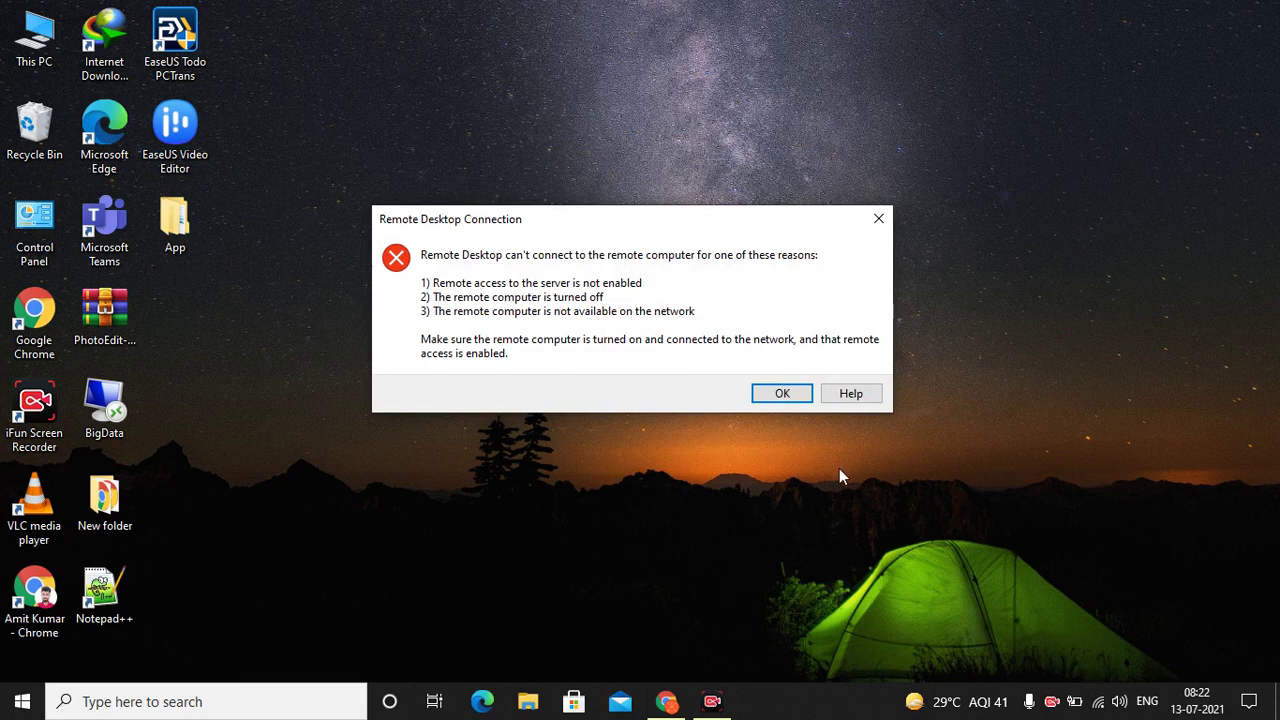
{"action": "left_click", "coordinate": [783, 394]}
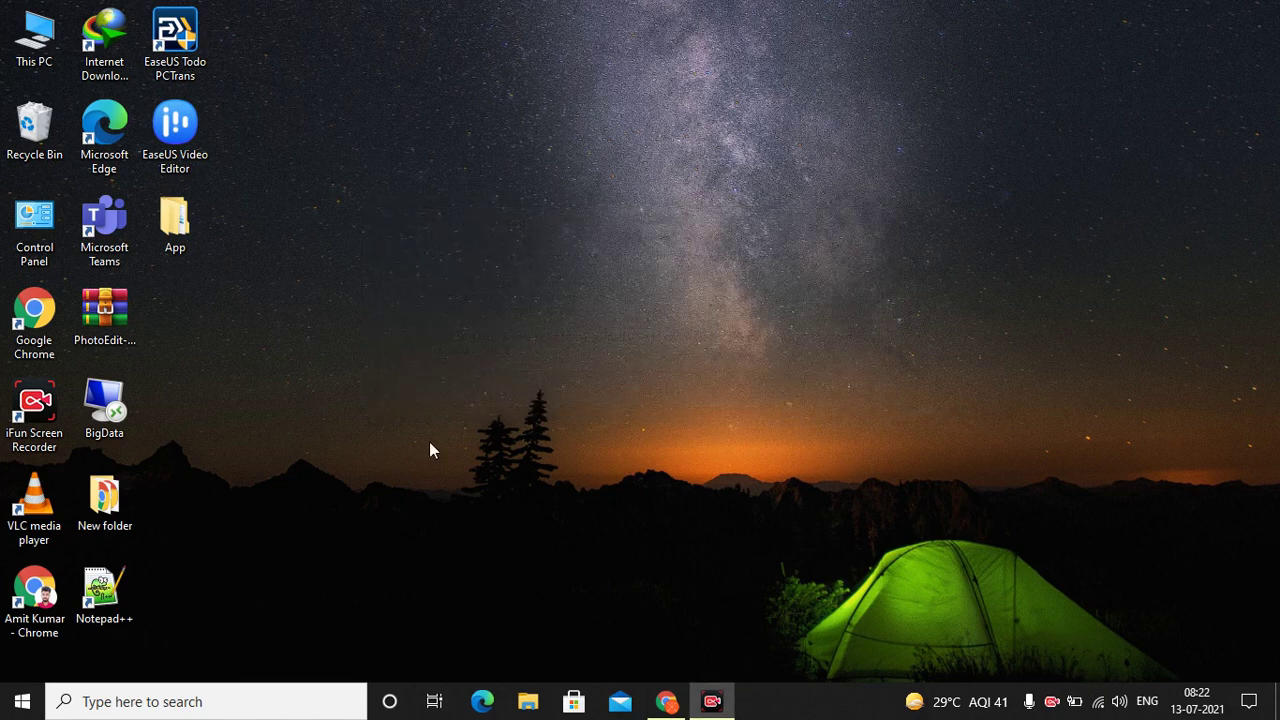
{"action": "double_click", "coordinate": [101, 400]}
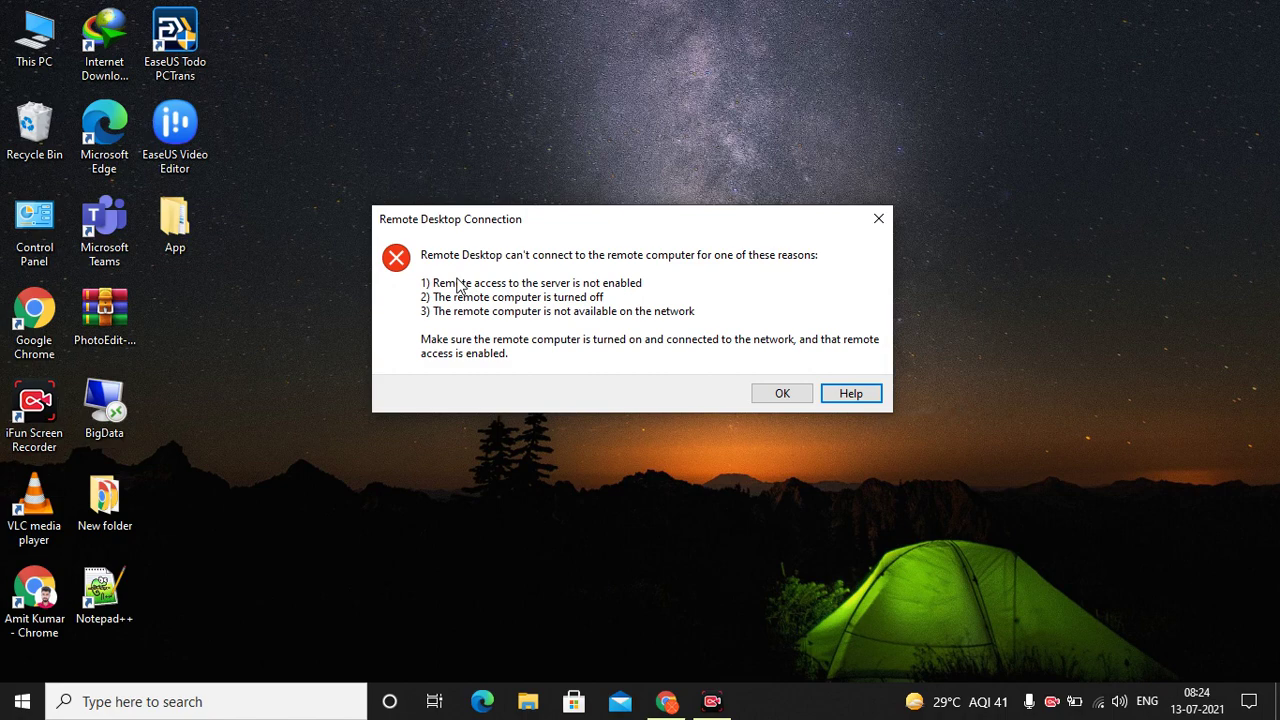
{"action": "left_click", "coordinate": [1070, 698]}
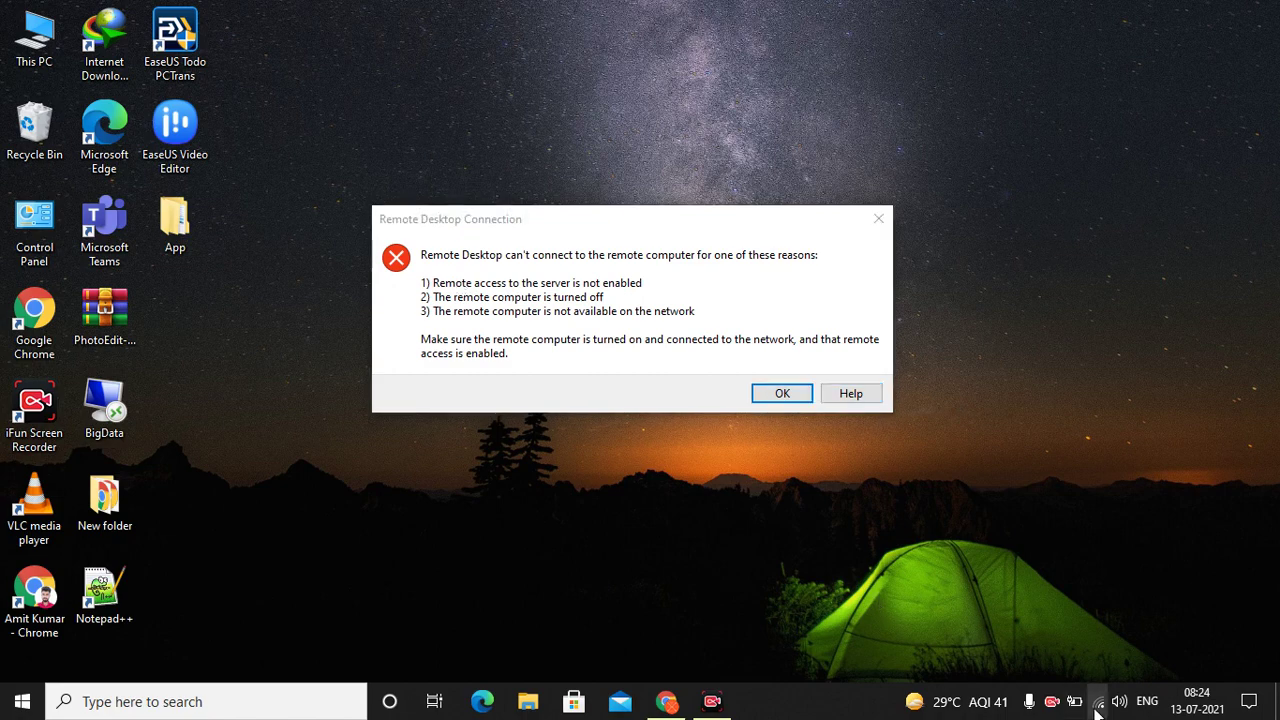
{"action": "left_click", "coordinate": [797, 394]}
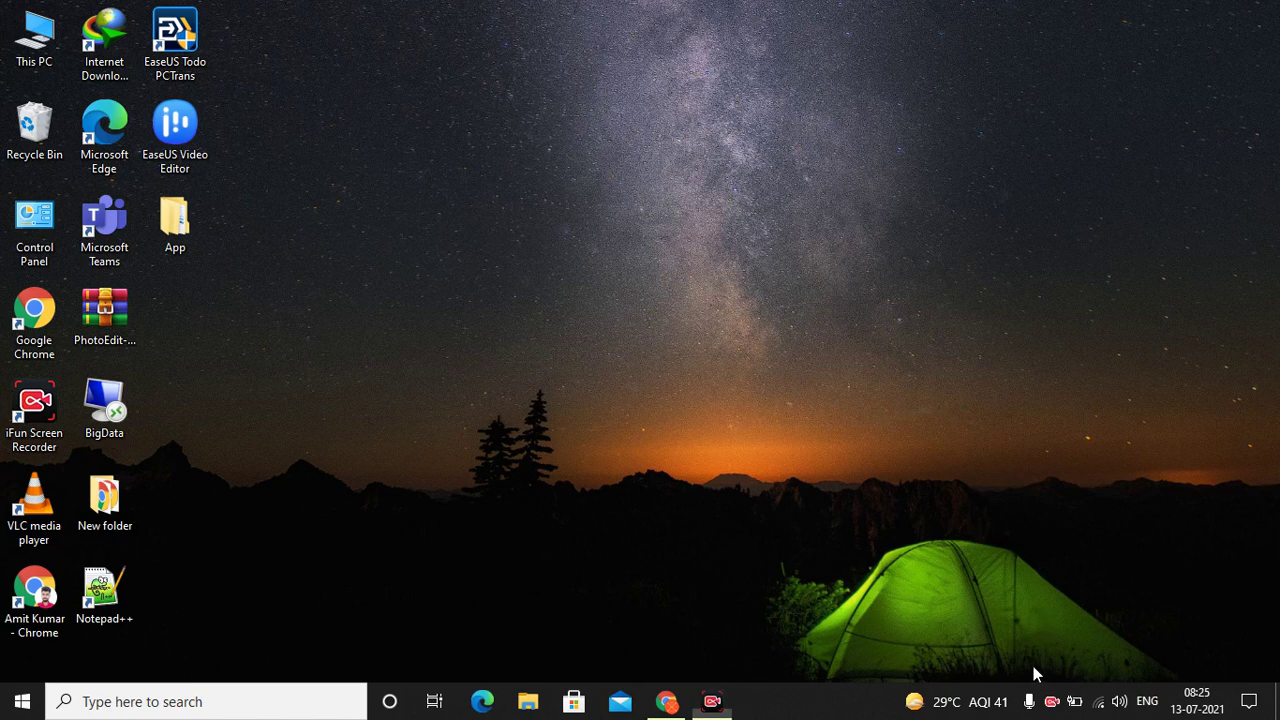
Launch BigData with Remember me ticked and sign in with the account password, re-entering it after the first failure
{"action": "double_click", "coordinate": [118, 425]}
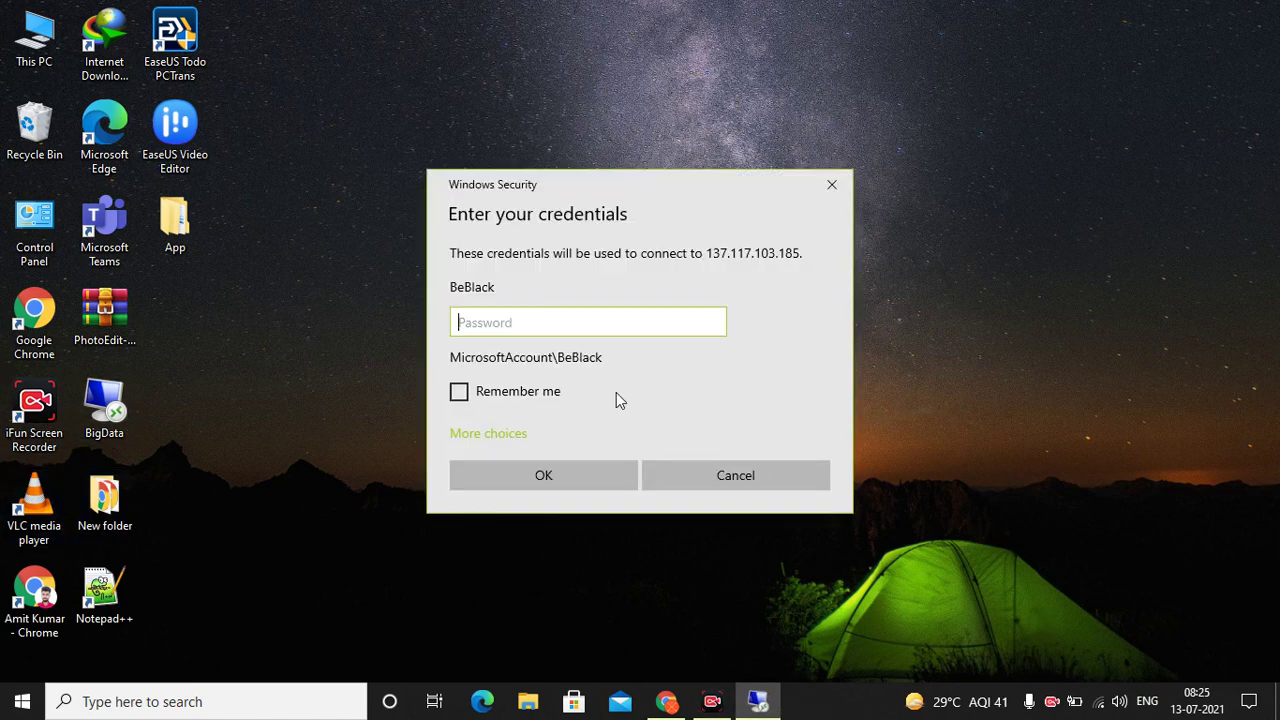
{"action": "left_click", "coordinate": [452, 395]}
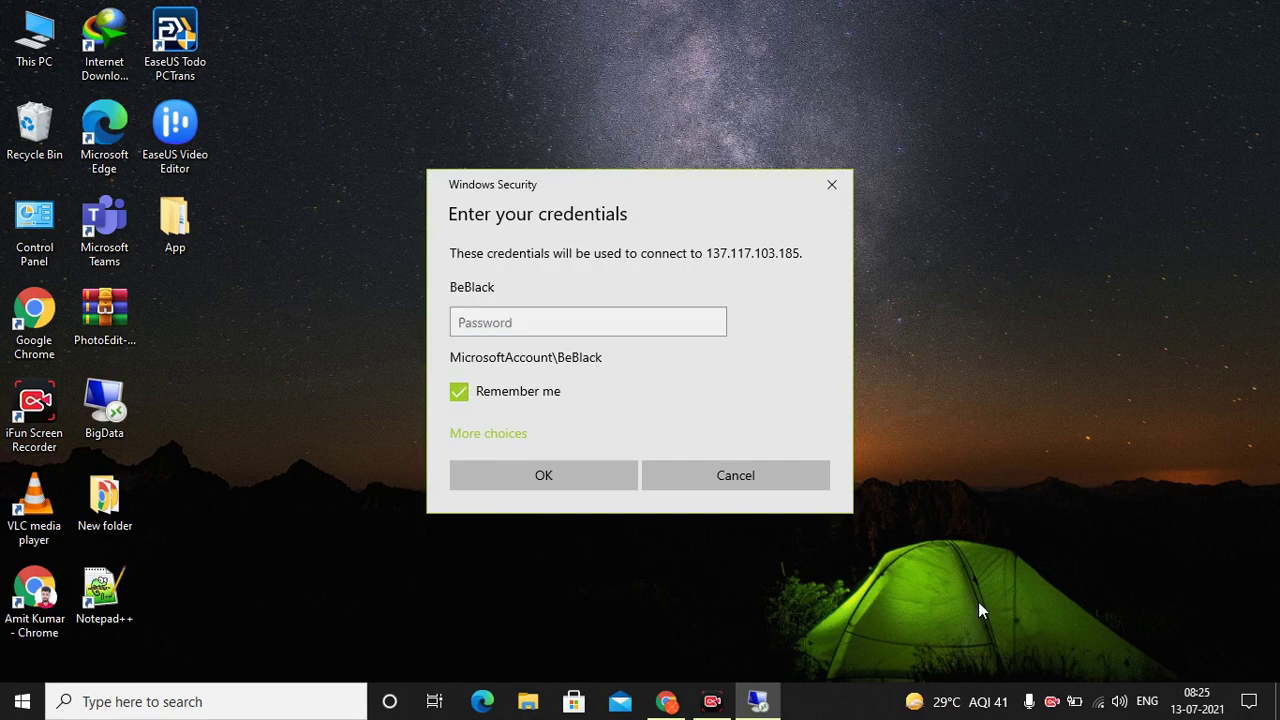
{"action": "left_click", "coordinate": [520, 318]}
{"action": "type", "text": "••"}
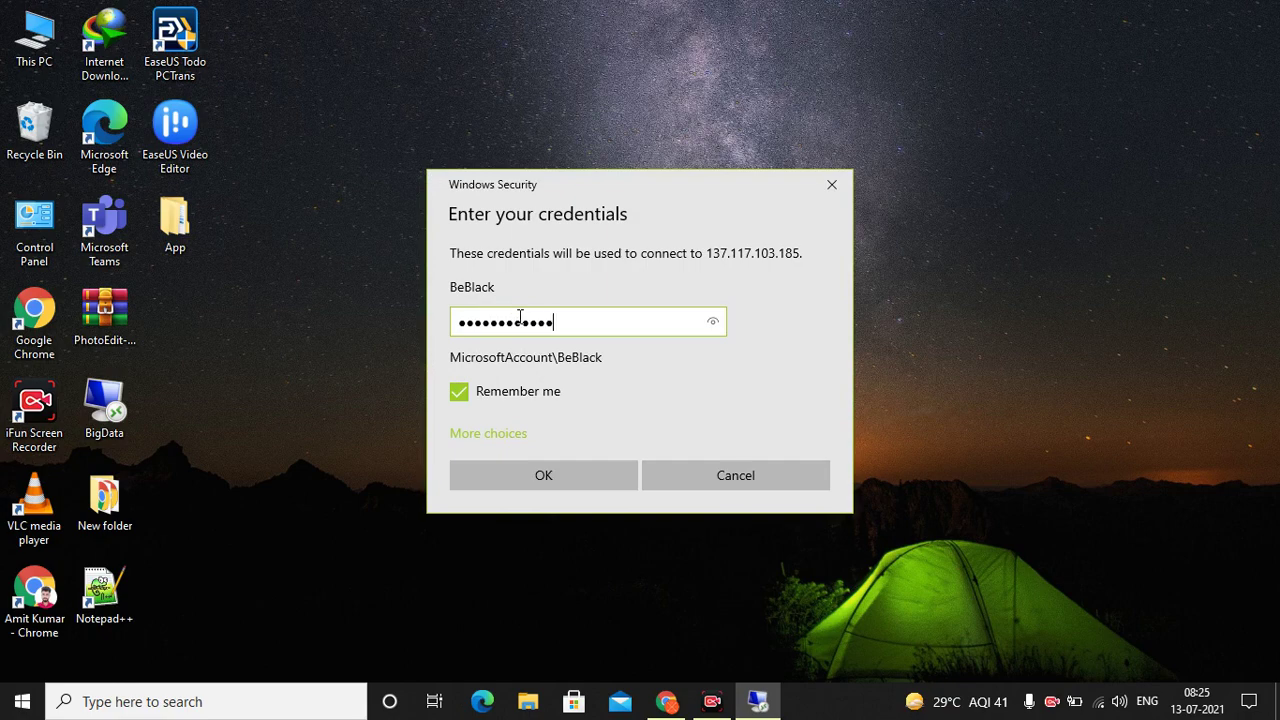
{"action": "key", "text": "Return"}
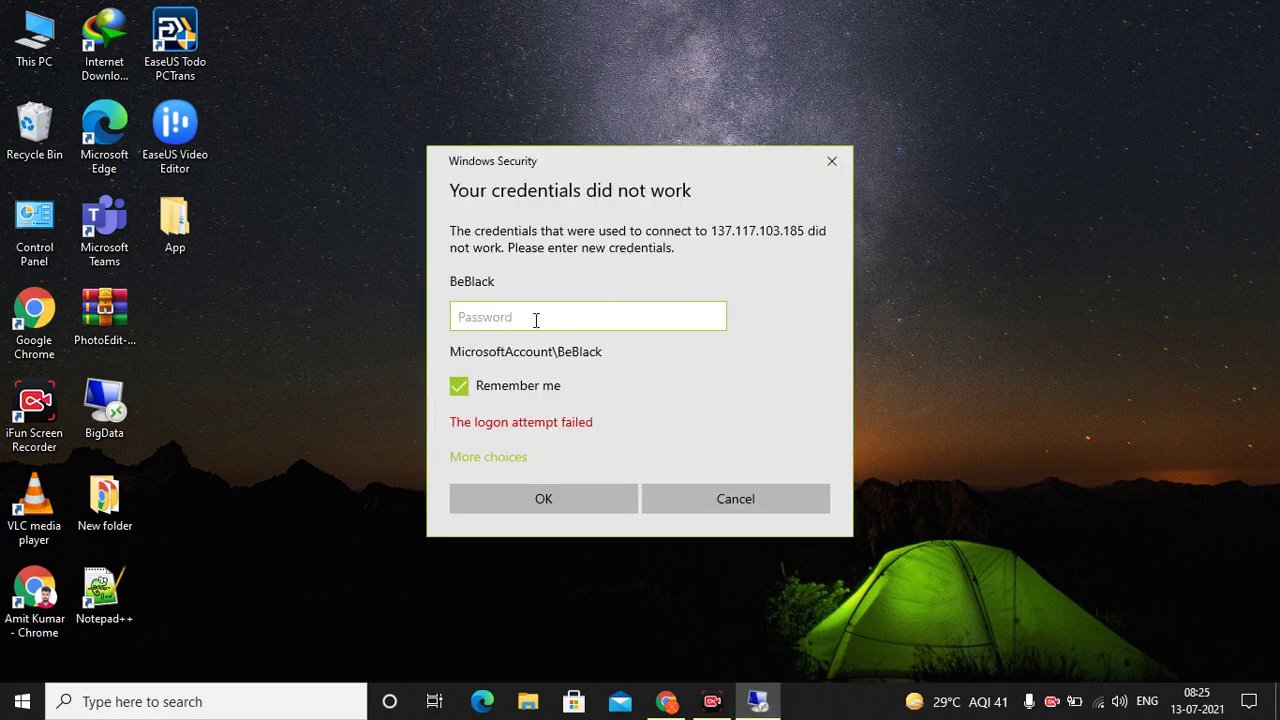
{"action": "type", "text": "**************"}
{"action": "key", "text": "Return"}
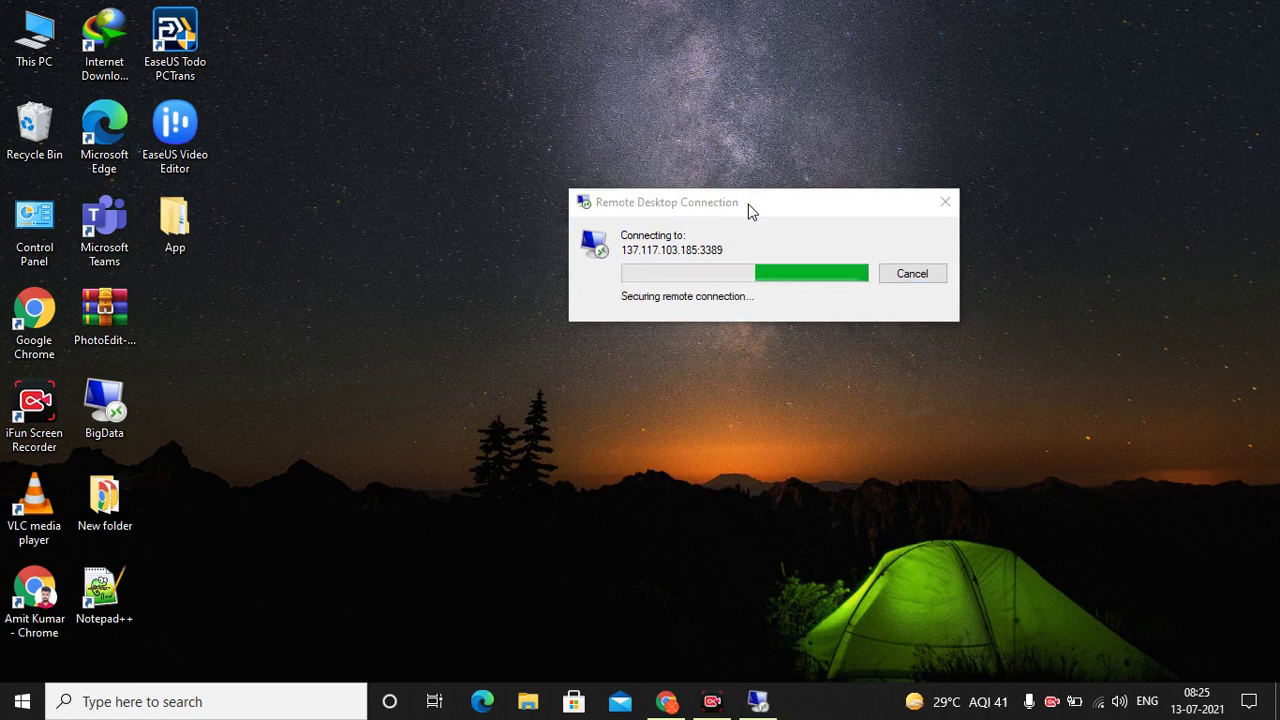
{"action": "left_click", "coordinate": [752, 212]}
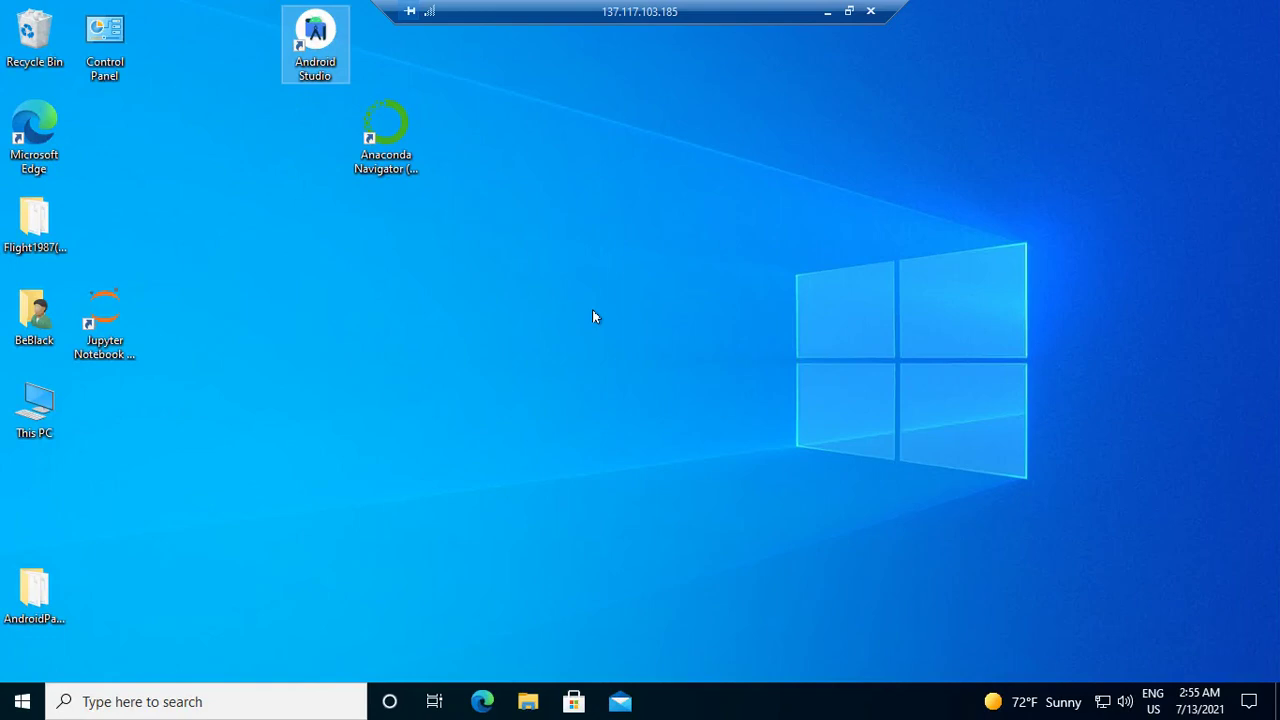
{"action": "double_click", "coordinate": [22, 407]}
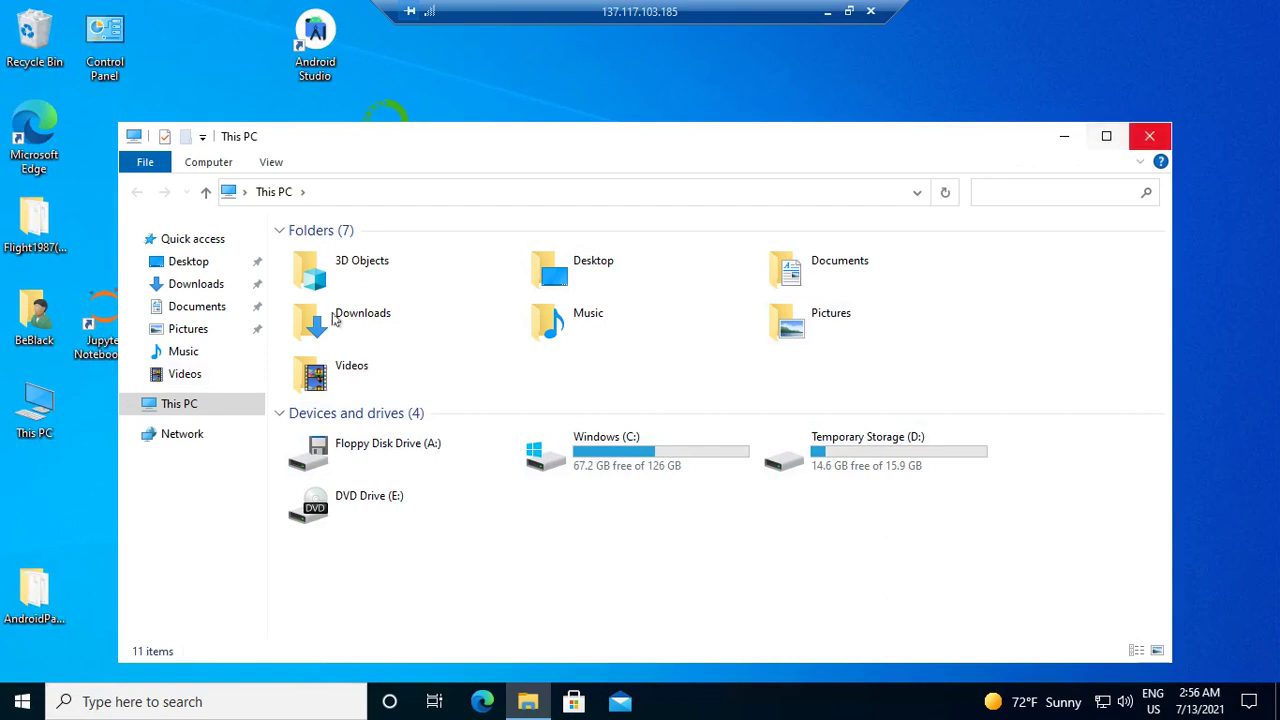
{"action": "left_click", "coordinate": [1168, 148]}
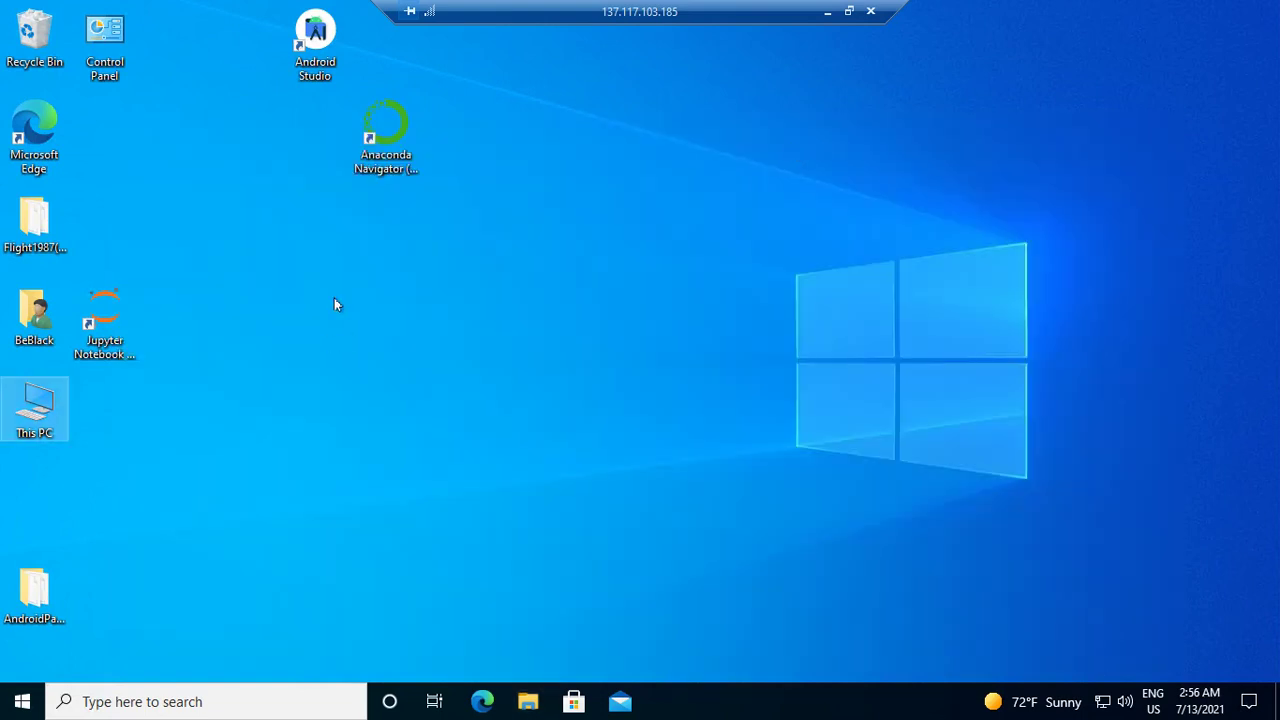
{"action": "left_click", "coordinate": [399, 150]}
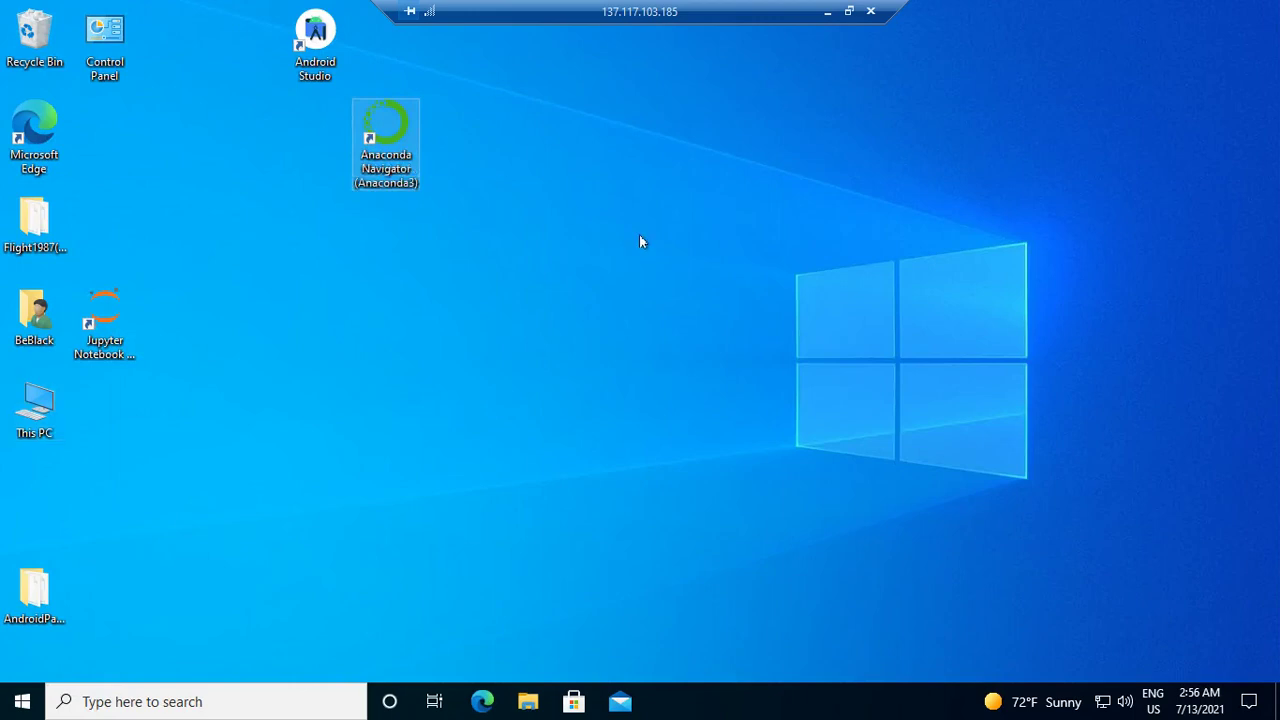
{"action": "key", "text": "F2"}
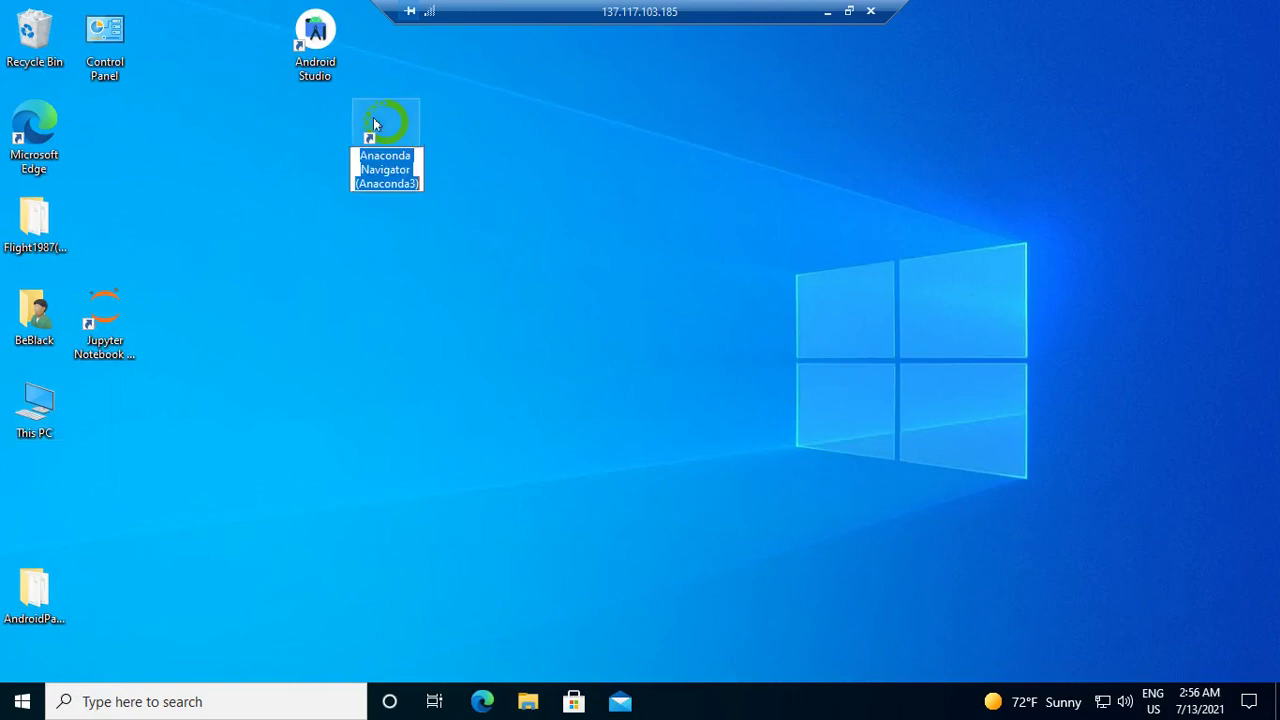
{"action": "left_click", "coordinate": [373, 118]}
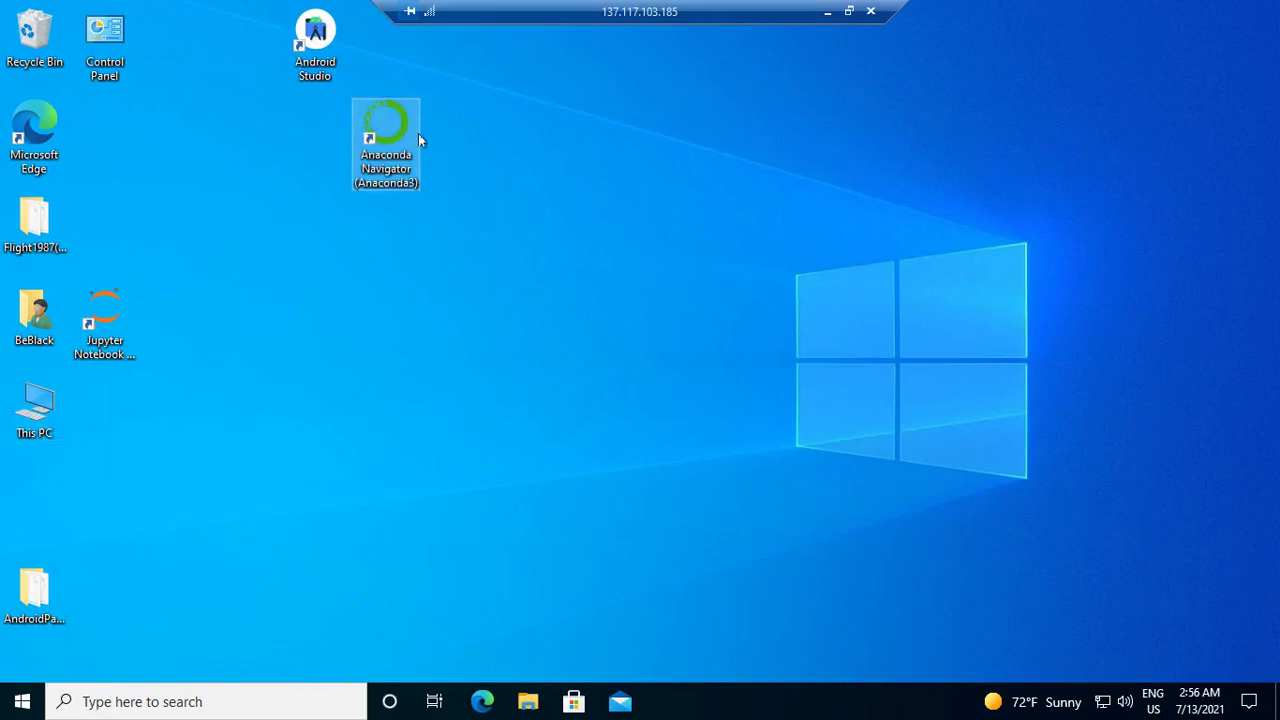